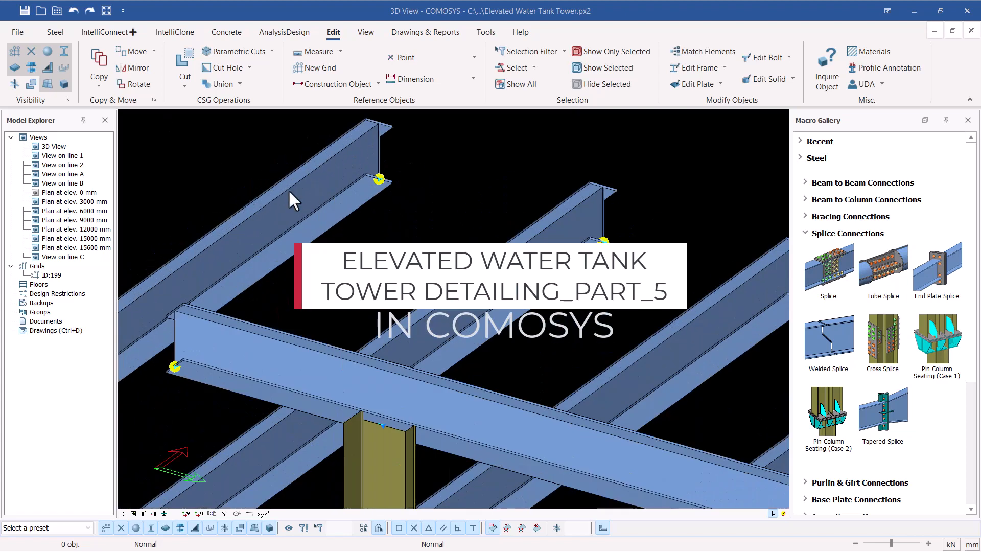
Examine the ends of the parallel top beams and their supporting girders from several sides.
{"action": "scroll", "coordinate": [288, 192], "scroll_direction": "down", "scroll_amount": 4}
{"action": "scroll", "coordinate": [695, 334], "scroll_direction": "up", "scroll_amount": 3}
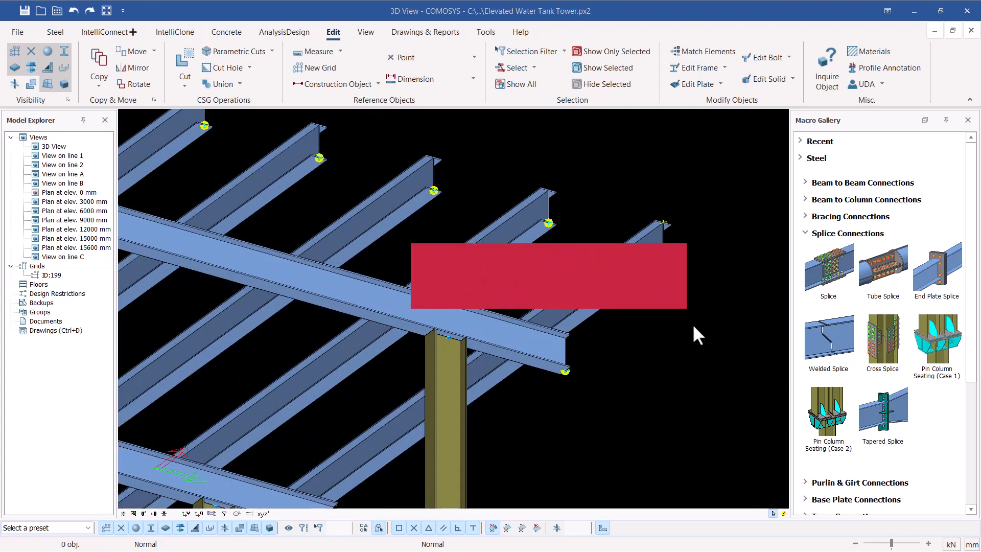
{"action": "middle_click_drag", "start_coordinate": [537, 339], "coordinate": [434, 358]}
{"action": "scroll", "coordinate": [599, 308], "scroll_direction": "down", "scroll_amount": 3}
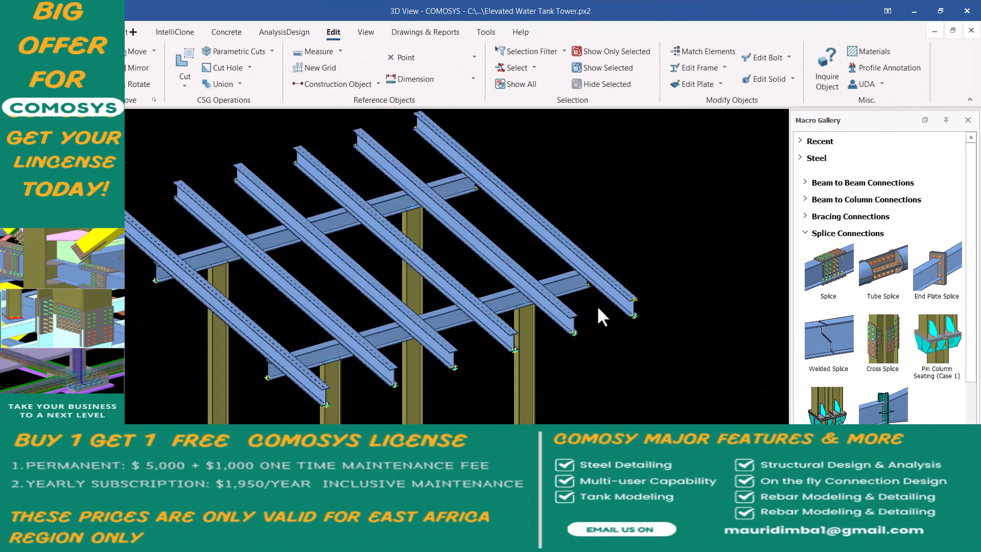
{"action": "middle_click_drag", "start_coordinate": [584, 296], "coordinate": [531, 273]}
{"action": "scroll", "coordinate": [526, 306], "scroll_direction": "up", "scroll_amount": 3}
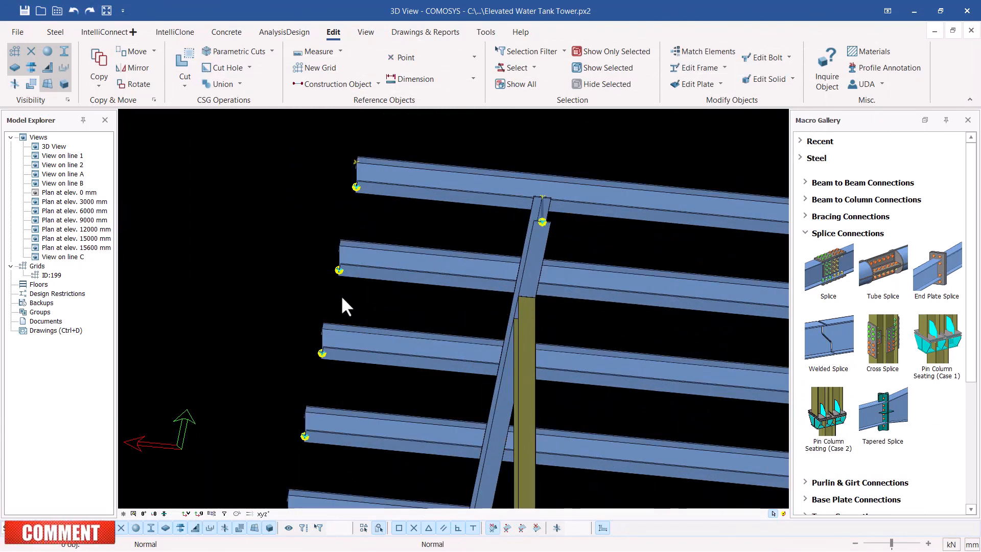
{"action": "middle_click_drag", "start_coordinate": [403, 244], "coordinate": [445, 255]}
{"action": "middle_click_drag", "start_coordinate": [650, 327], "coordinate": [757, 291]}
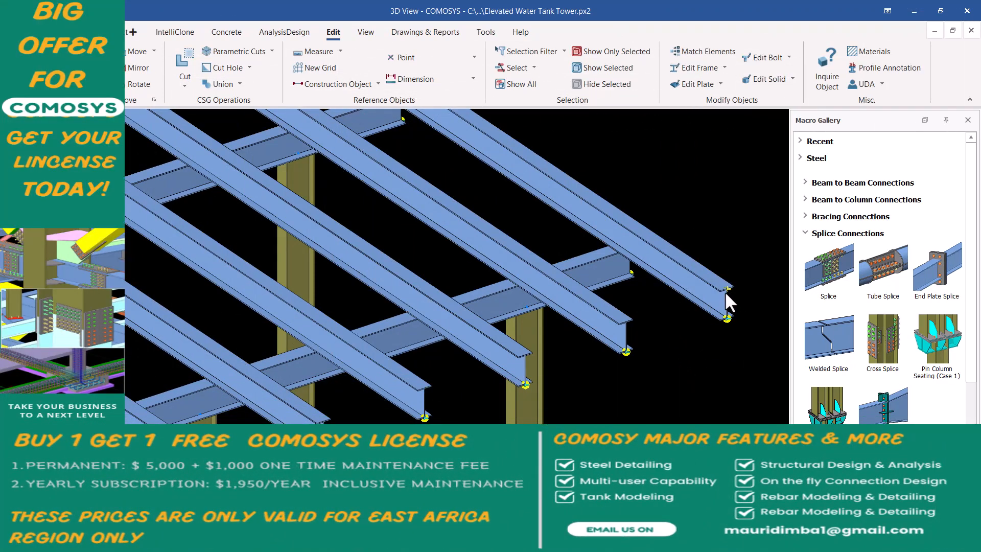
{"action": "scroll", "coordinate": [727, 301], "scroll_direction": "up", "scroll_amount": 2}
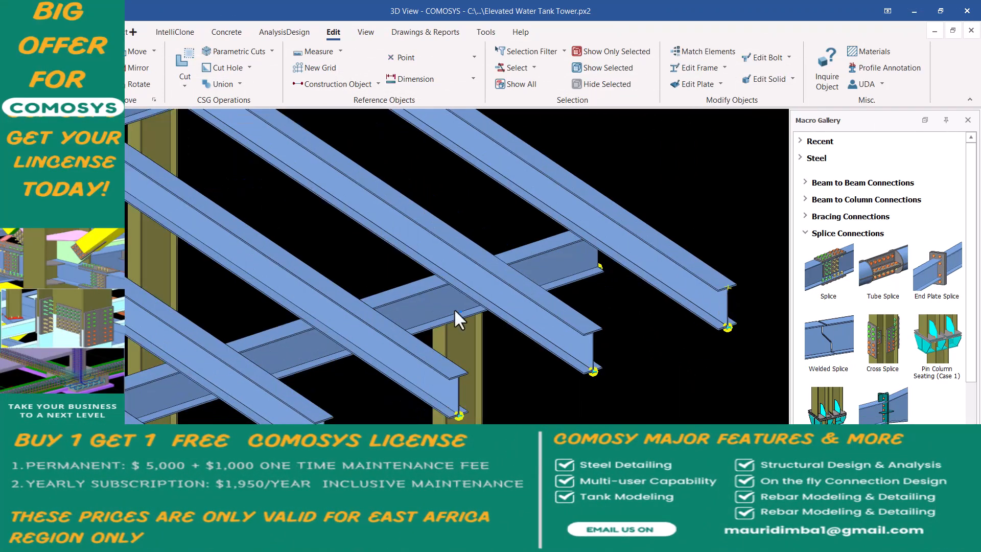
{"action": "scroll", "coordinate": [454, 308], "scroll_direction": "down", "scroll_amount": 2}
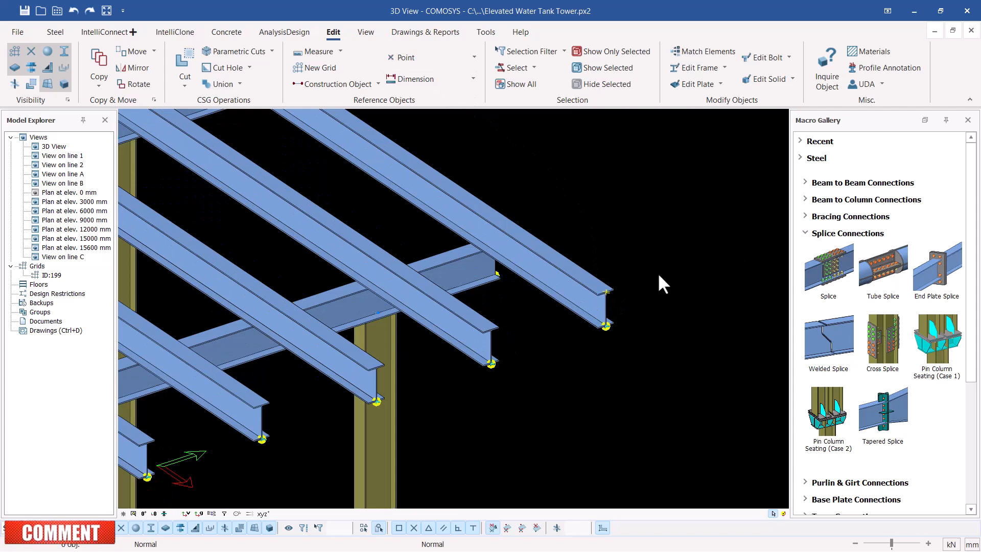
{"action": "scroll", "coordinate": [633, 284], "scroll_direction": "up", "scroll_amount": 3}
{"action": "scroll", "coordinate": [434, 276], "scroll_direction": "down", "scroll_amount": 3}
{"action": "scroll", "coordinate": [479, 284], "scroll_direction": "up", "scroll_amount": 5}
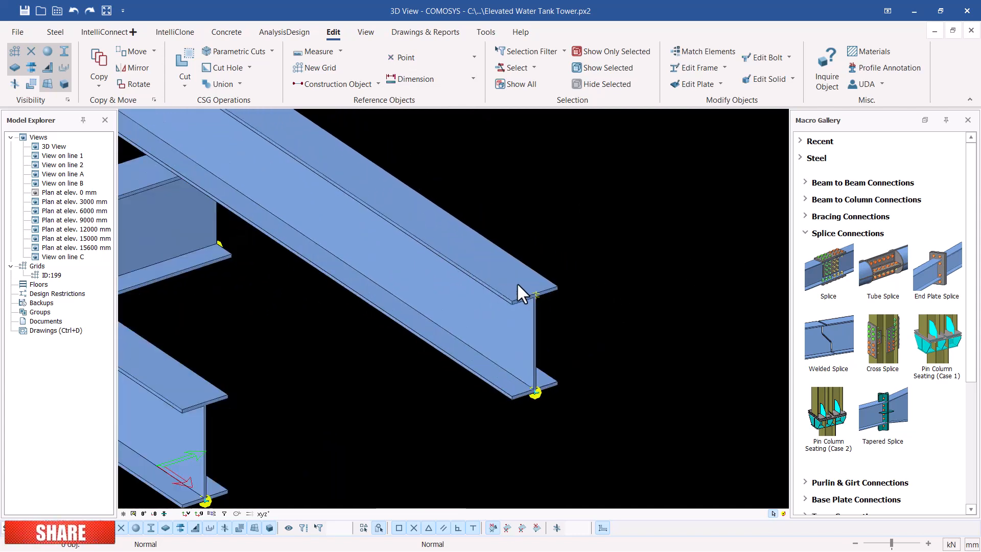
Try placing a sectional plate from the top flange corner at the outer beam's end, extending 610 mm along Y.
{"action": "left_click", "coordinate": [55, 32]}
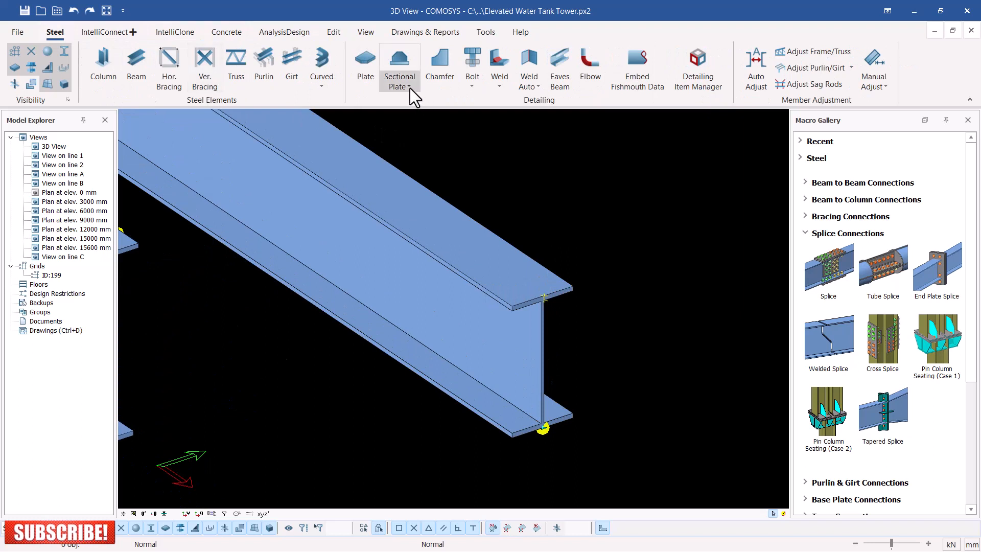
{"action": "left_click", "coordinate": [409, 87]}
{"action": "left_click", "coordinate": [411, 103]}
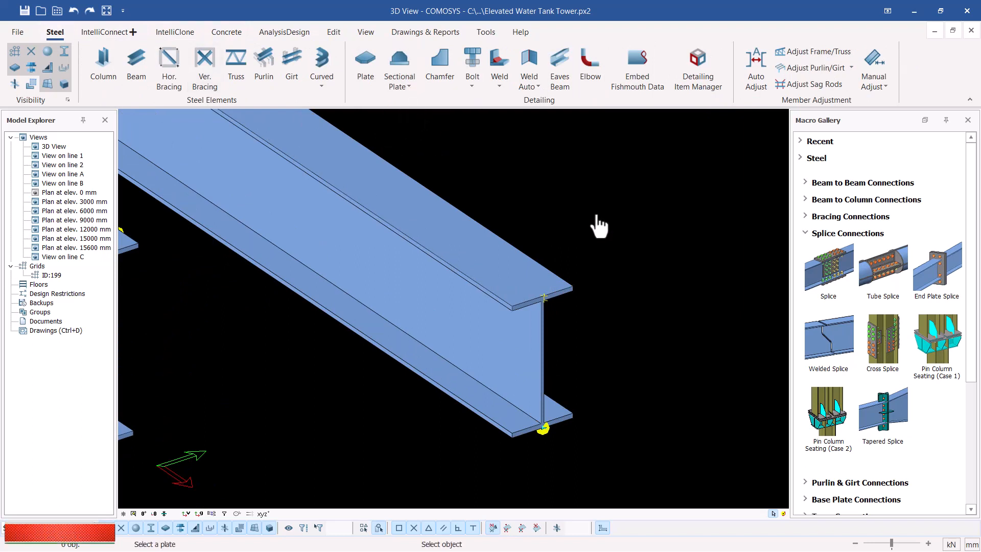
{"action": "right_click", "coordinate": [642, 220]}
{"action": "scroll", "coordinate": [586, 271], "scroll_direction": "up", "scroll_amount": 3}
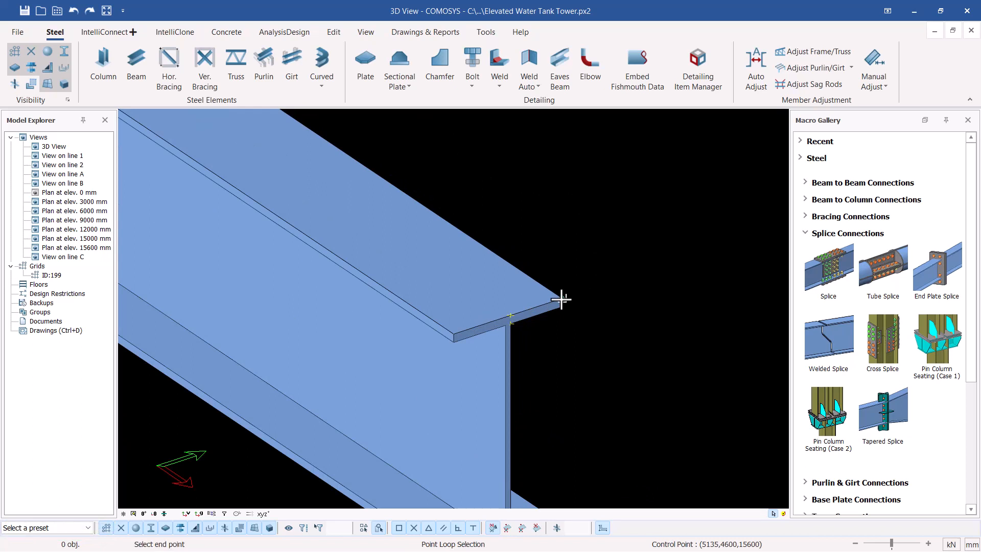
{"action": "key", "text": "Return"}
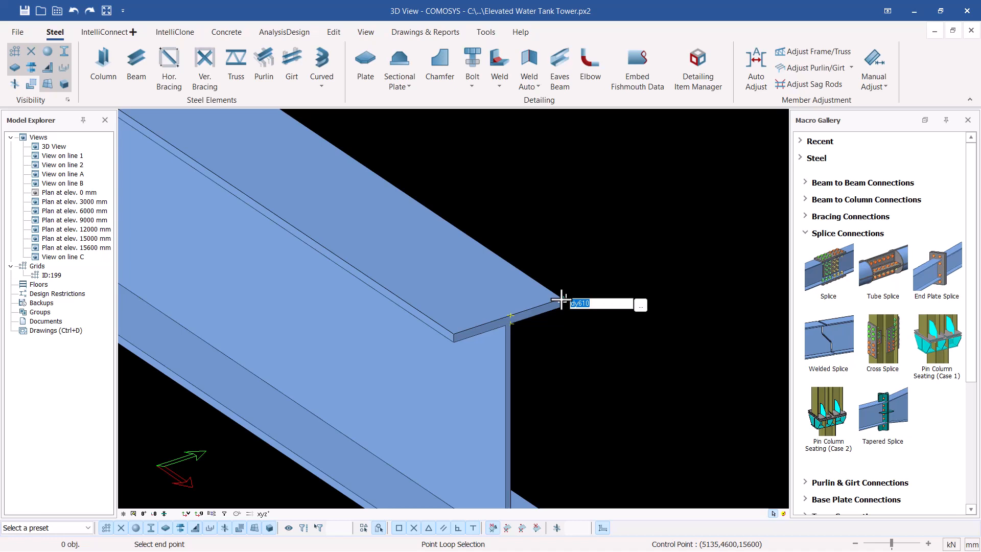
{"action": "key", "text": "Return"}
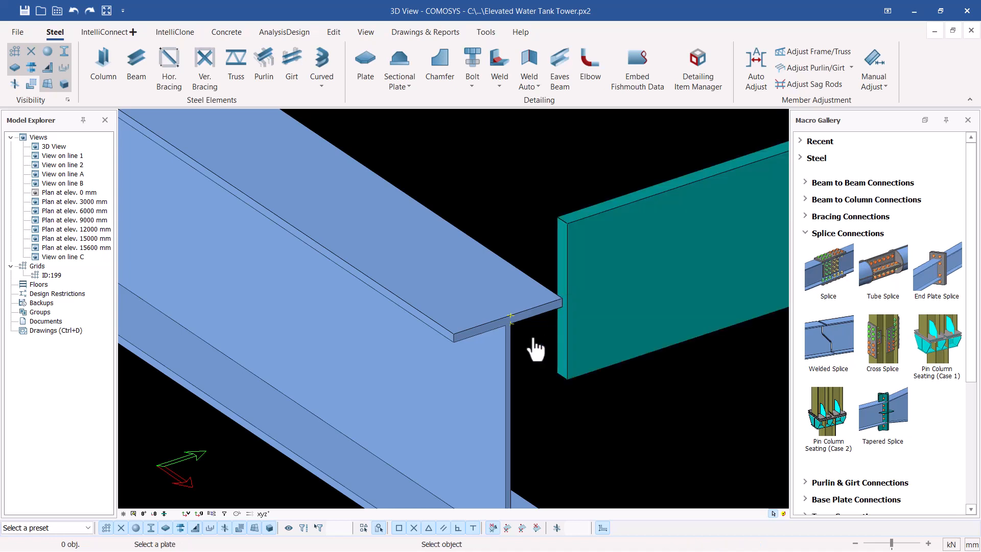
{"action": "key", "text": "Escape"}
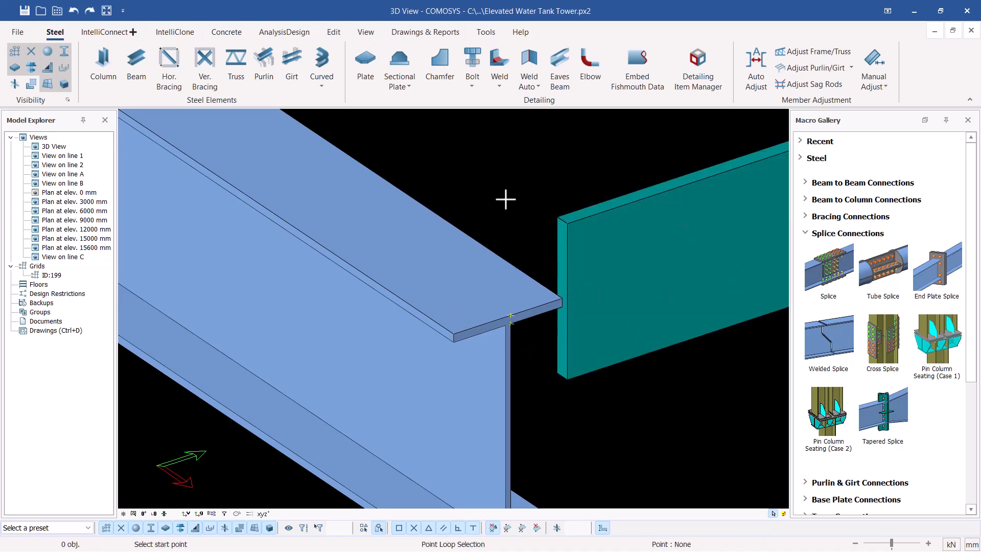
{"action": "key", "text": "Escape"}
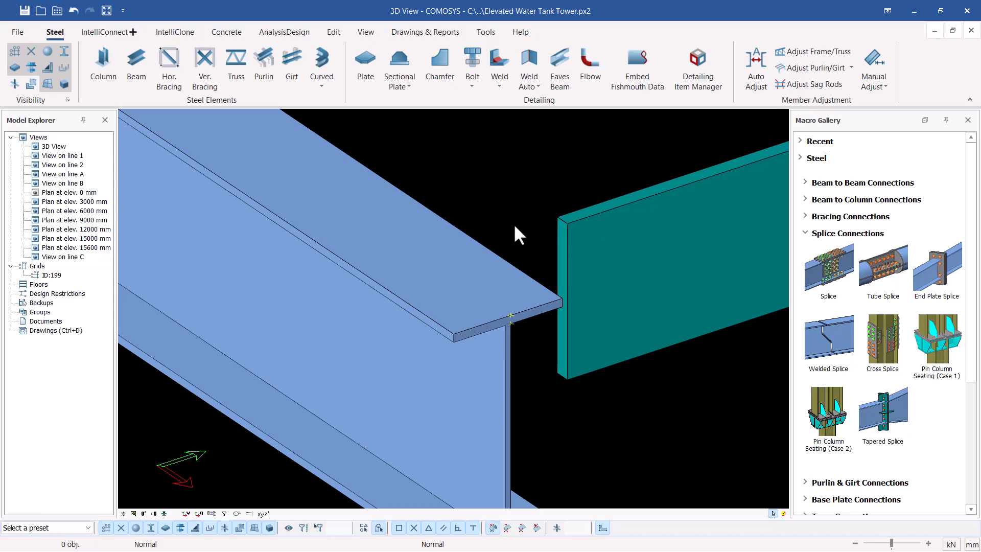
Delete the upright sectional plate beside the outer beam's end.
{"action": "left_click", "coordinate": [658, 270]}
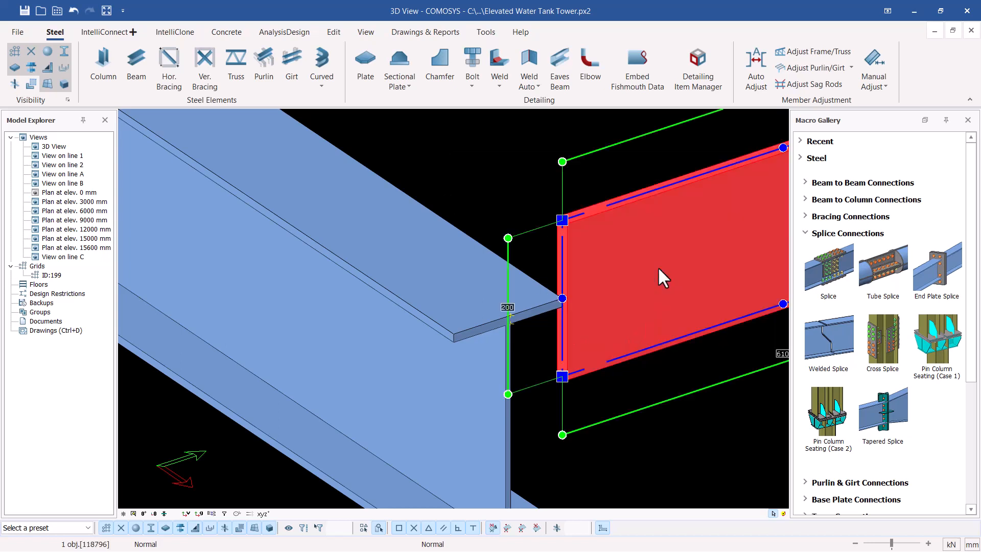
{"action": "key", "text": "Delete"}
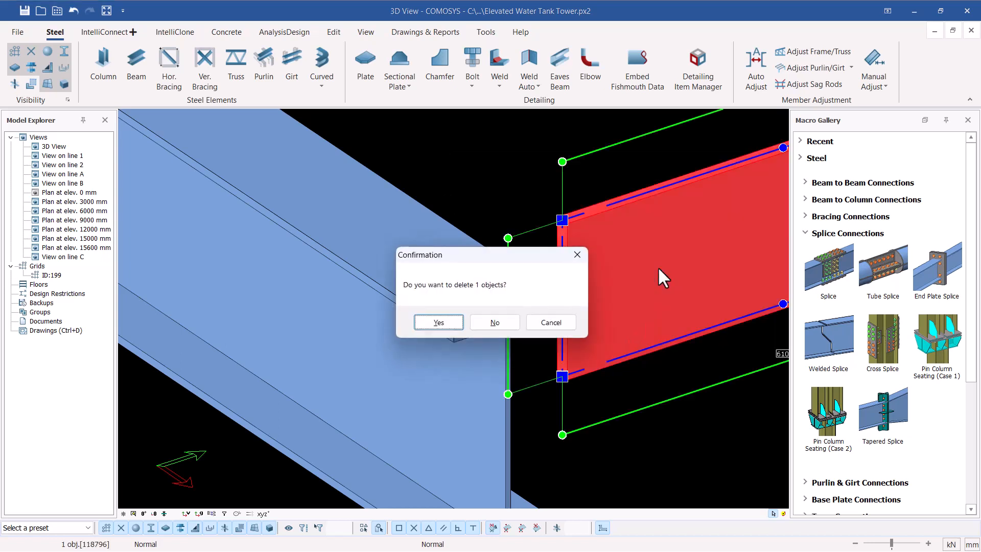
{"action": "left_click", "coordinate": [447, 324]}
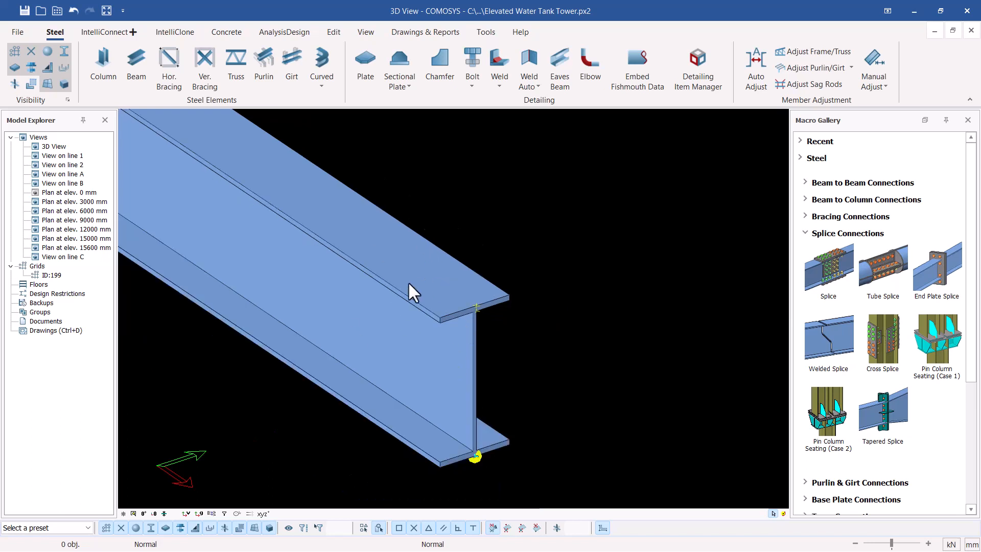
Set the workplane to the end surface of the outer beam.
{"action": "scroll", "coordinate": [490, 308], "scroll_direction": "up", "scroll_amount": 5}
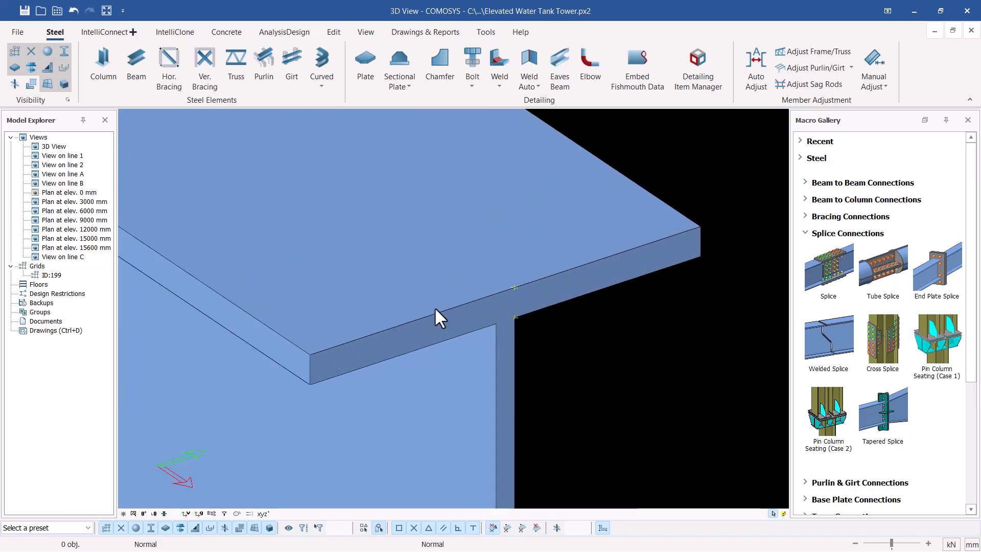
{"action": "scroll", "coordinate": [476, 306], "scroll_direction": "down", "scroll_amount": 3}
{"action": "scroll", "coordinate": [463, 300], "scroll_direction": "down", "scroll_amount": 2}
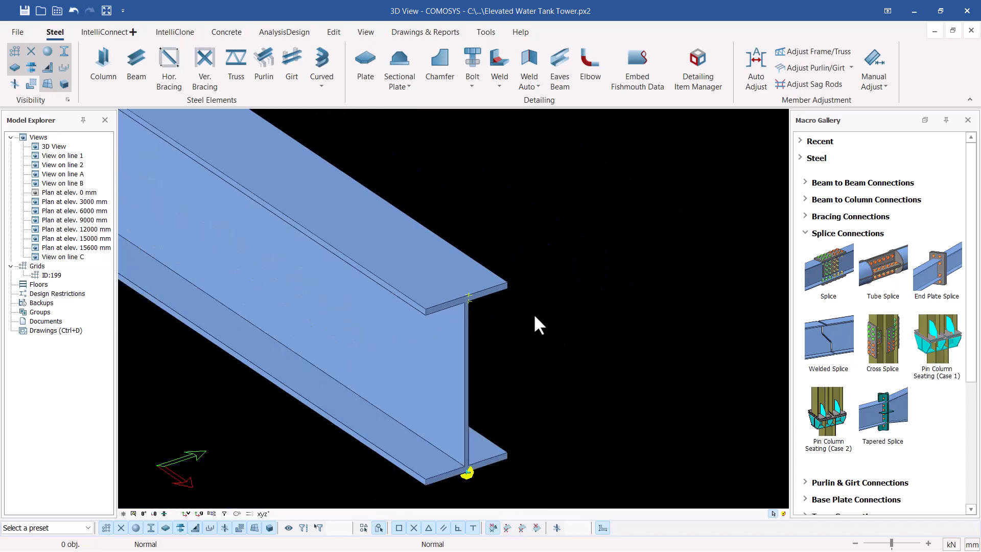
{"action": "left_click", "coordinate": [365, 32]}
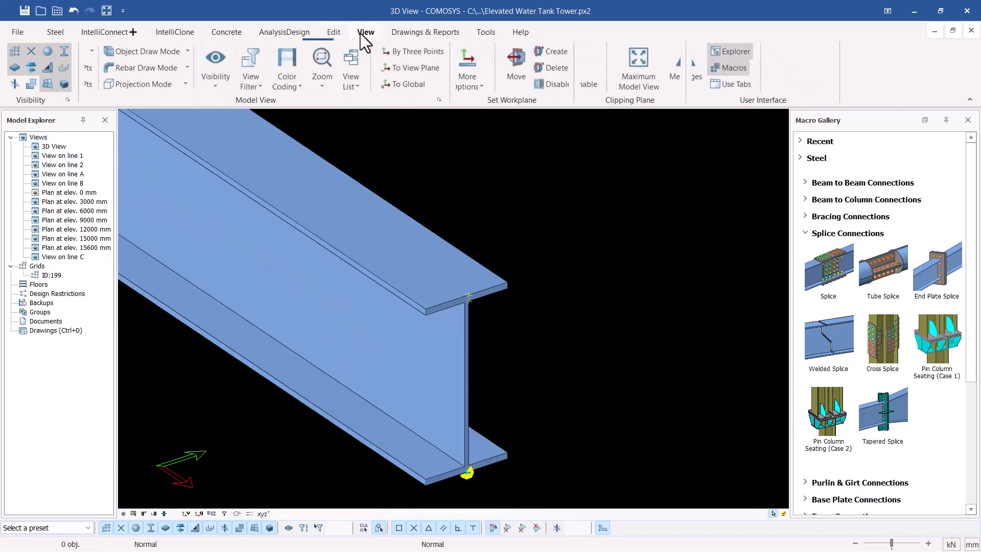
{"action": "left_click", "coordinate": [560, 87]}
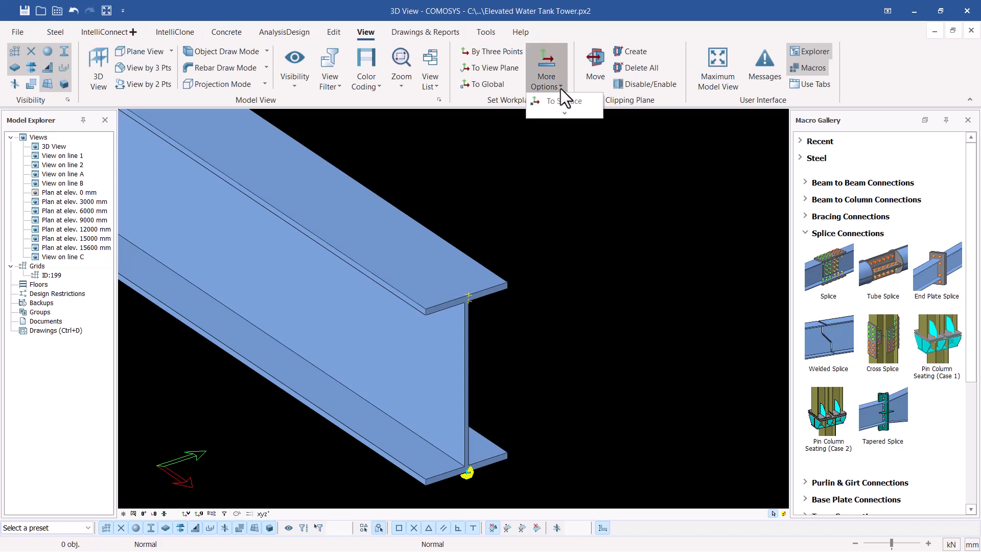
{"action": "left_click", "coordinate": [578, 104]}
{"action": "scroll", "coordinate": [459, 302], "scroll_direction": "up", "scroll_amount": 3}
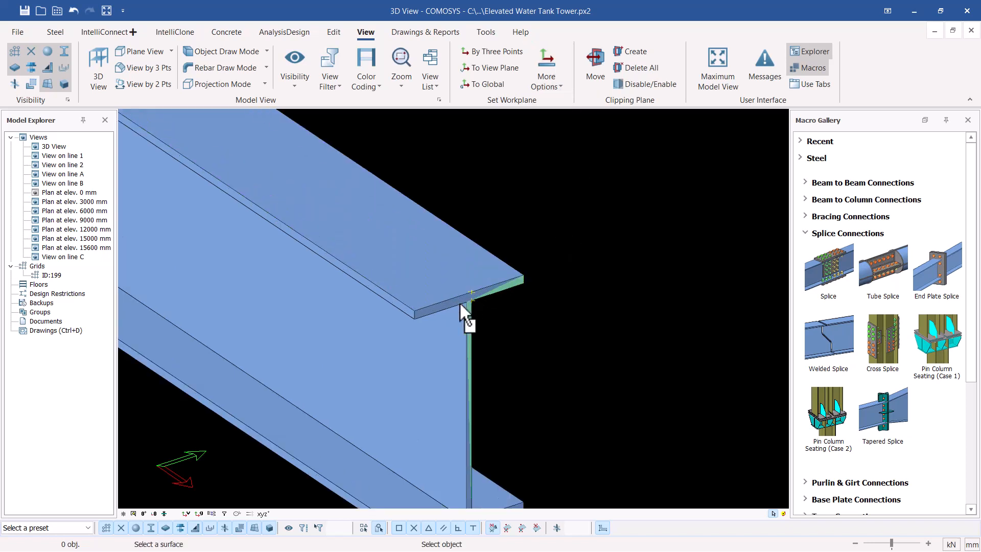
{"action": "scroll", "coordinate": [451, 301], "scroll_direction": "up", "scroll_amount": 3}
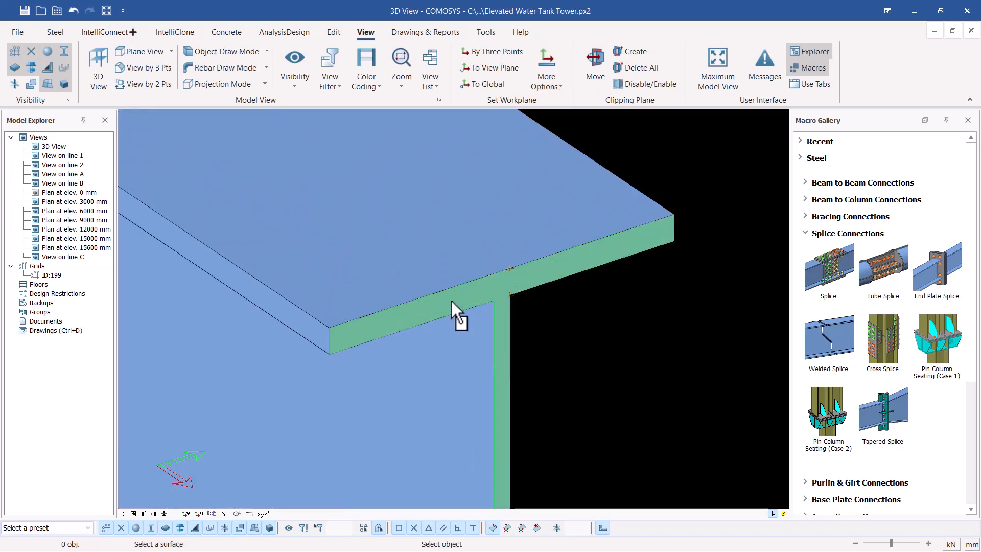
{"action": "left_click", "coordinate": [451, 299]}
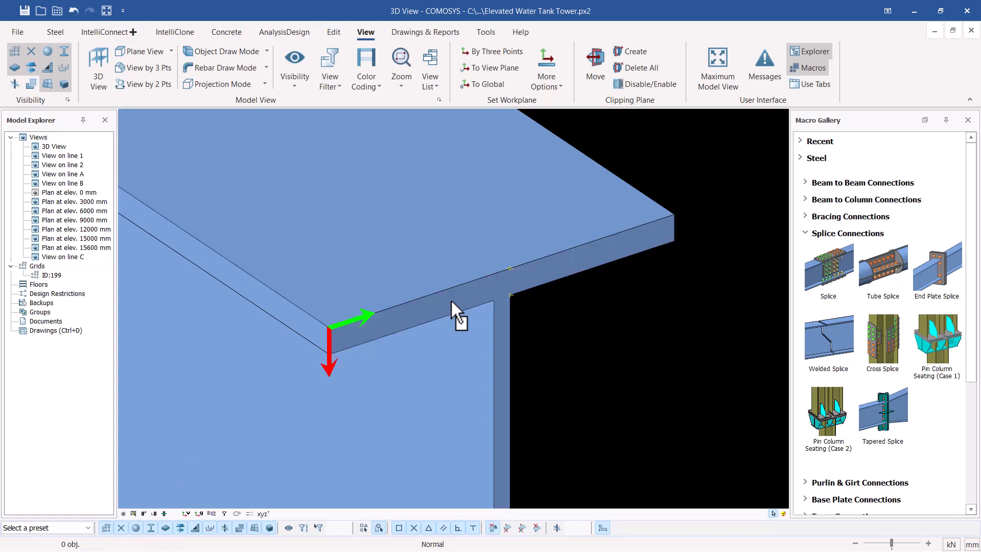
Place a sectional plate from the outer top flange corner at the beam's end, using the relative offset dy610.
{"action": "scroll", "coordinate": [409, 261], "scroll_direction": "down", "scroll_amount": 3}
{"action": "scroll", "coordinate": [409, 261], "scroll_direction": "up", "scroll_amount": 3}
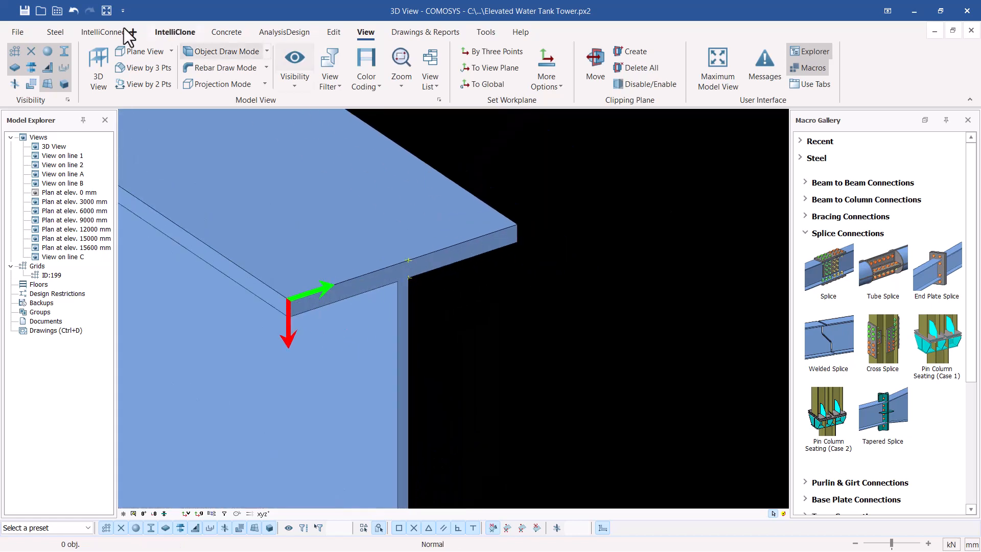
{"action": "left_click", "coordinate": [57, 28]}
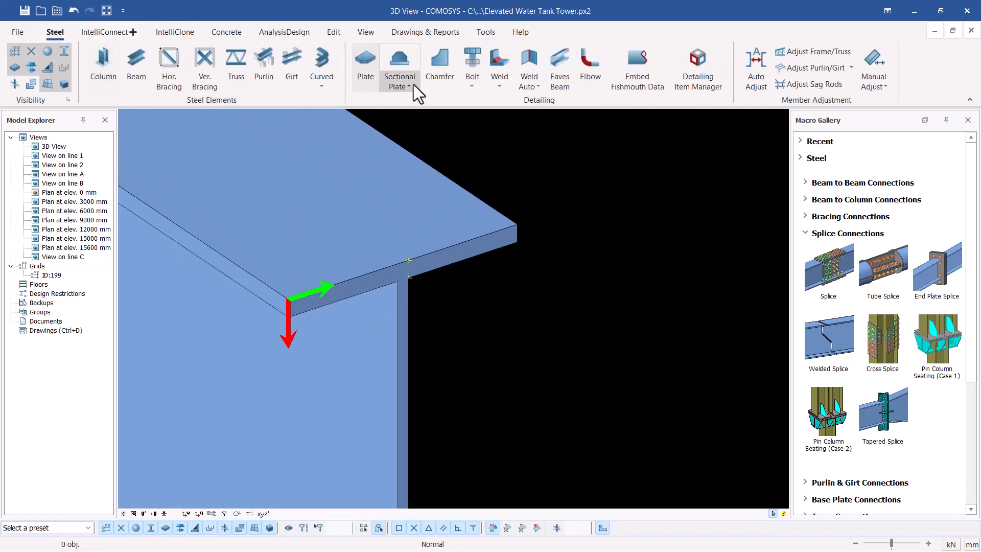
{"action": "left_click", "coordinate": [413, 84]}
{"action": "left_click", "coordinate": [424, 109]}
{"action": "scroll", "coordinate": [519, 233], "scroll_direction": "up", "scroll_amount": 2}
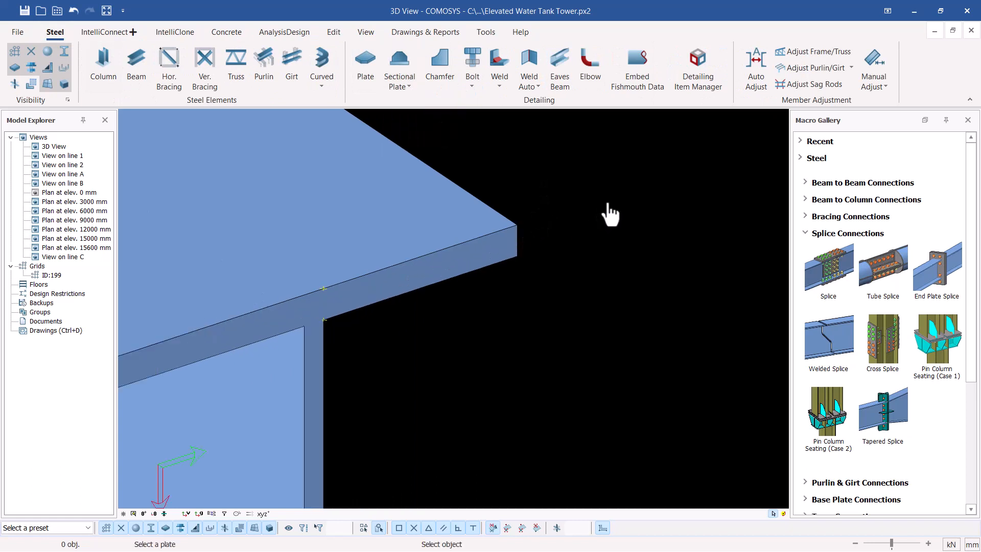
{"action": "left_click", "coordinate": [517, 225]}
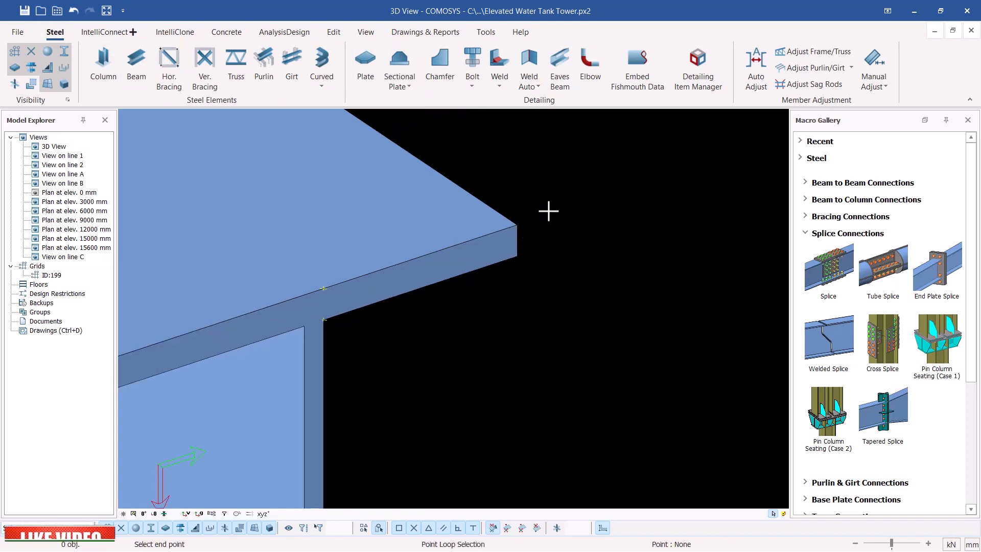
{"action": "key", "text": "space"}
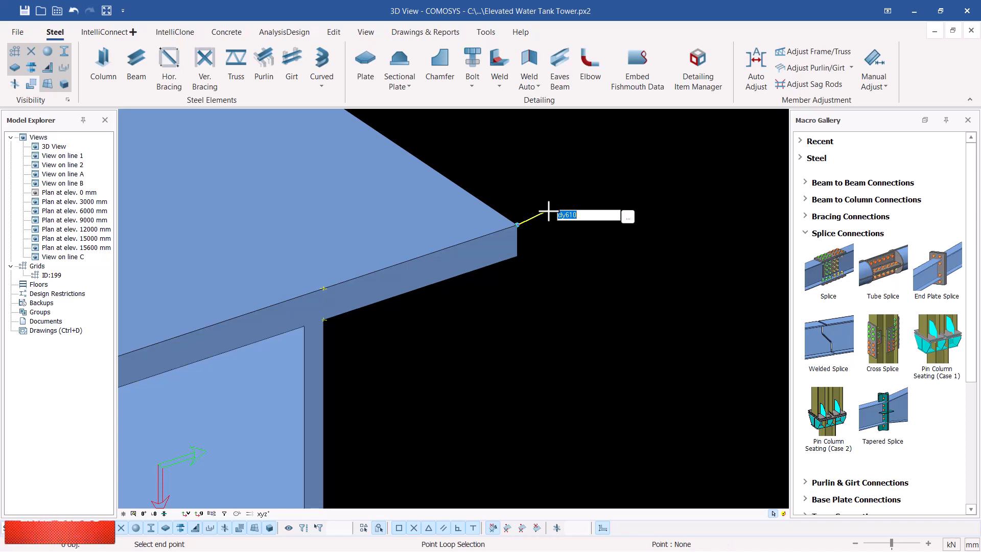
{"action": "type", "text": "dy61"}
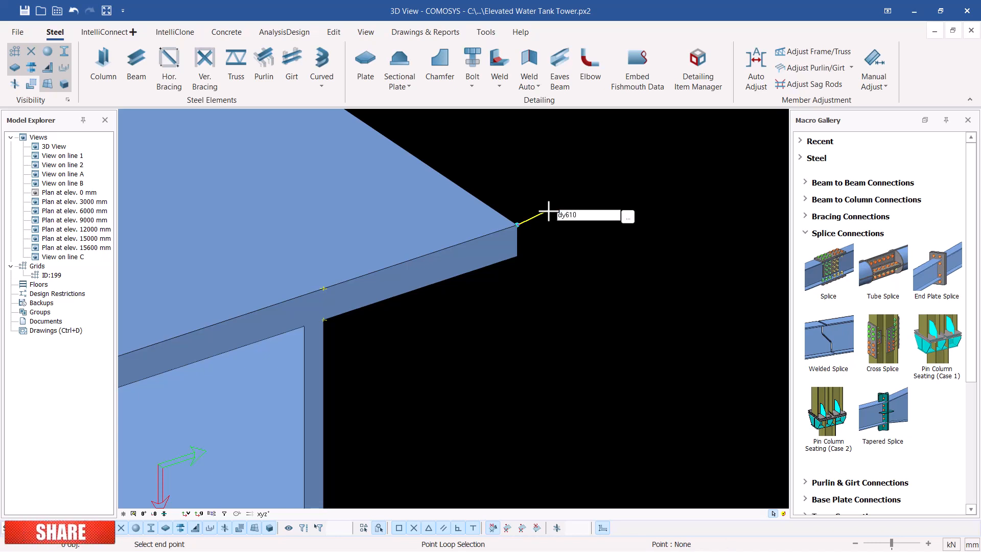
{"action": "key", "text": "Return"}
{"action": "scroll", "coordinate": [518, 219], "scroll_direction": "down", "scroll_amount": 3}
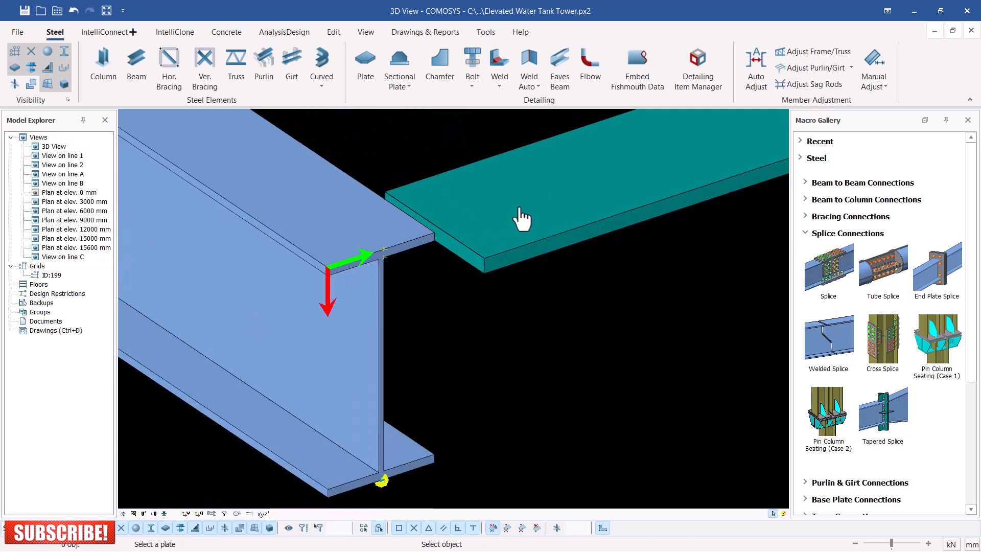
{"action": "key", "text": "Escape"}
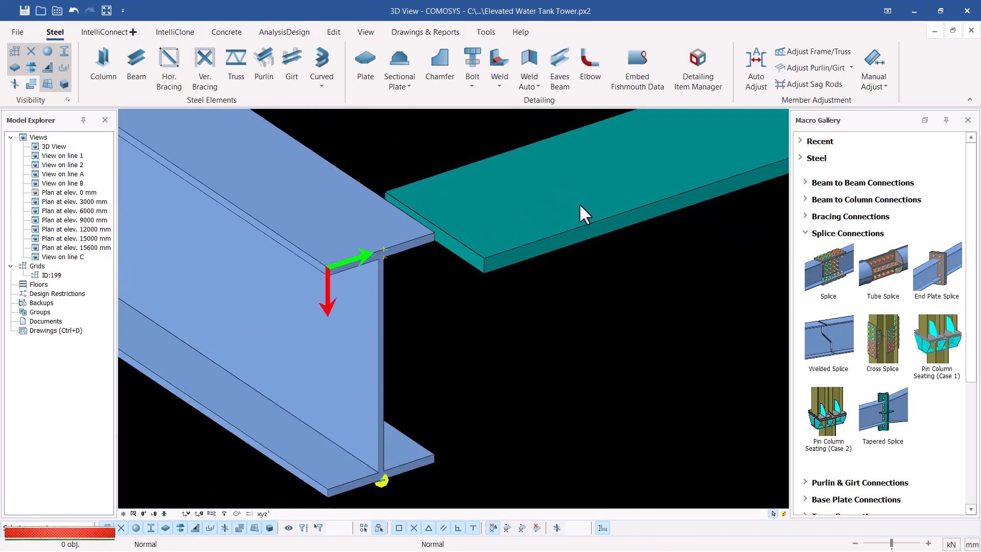
Set the new sectional plate's thickness to 10 mm and reduce its width.
{"action": "double_click", "coordinate": [581, 211]}
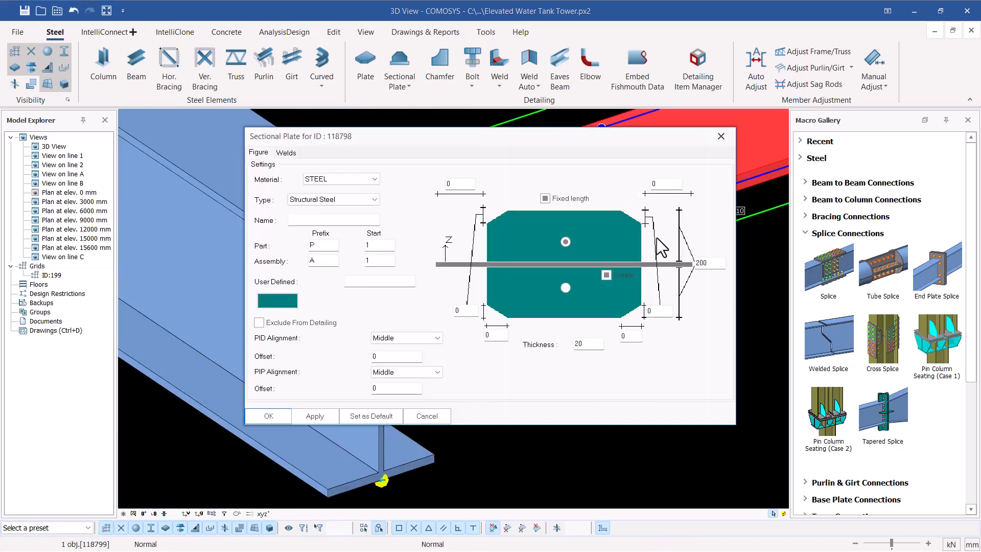
{"action": "double_click", "coordinate": [698, 262]}
{"action": "double_click", "coordinate": [578, 344]}
{"action": "type", "text": "10"}
{"action": "double_click", "coordinate": [699, 262]}
{"action": "left_click", "coordinate": [317, 416]}
{"action": "left_click", "coordinate": [278, 419]}
{"action": "left_click", "coordinate": [585, 348]}
{"action": "scroll", "coordinate": [319, 295], "scroll_direction": "down", "scroll_amount": 1}
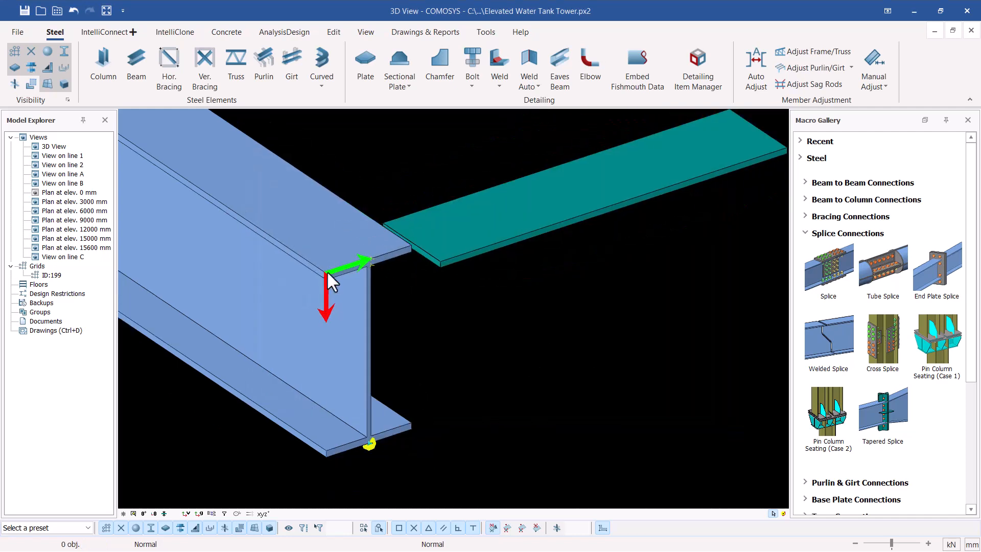
{"action": "scroll", "coordinate": [328, 273], "scroll_direction": "down", "scroll_amount": 2}
{"action": "scroll", "coordinate": [361, 270], "scroll_direction": "up", "scroll_amount": 4}
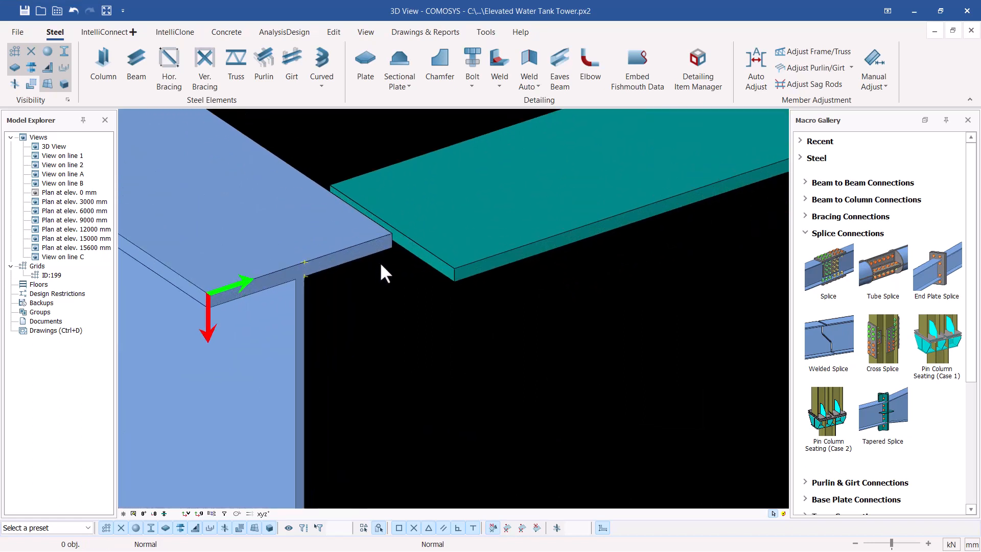
Place reference points on both lower corners of the sectional plate's end next to the outer beam.
{"action": "scroll", "coordinate": [418, 235], "scroll_direction": "down", "scroll_amount": 2}
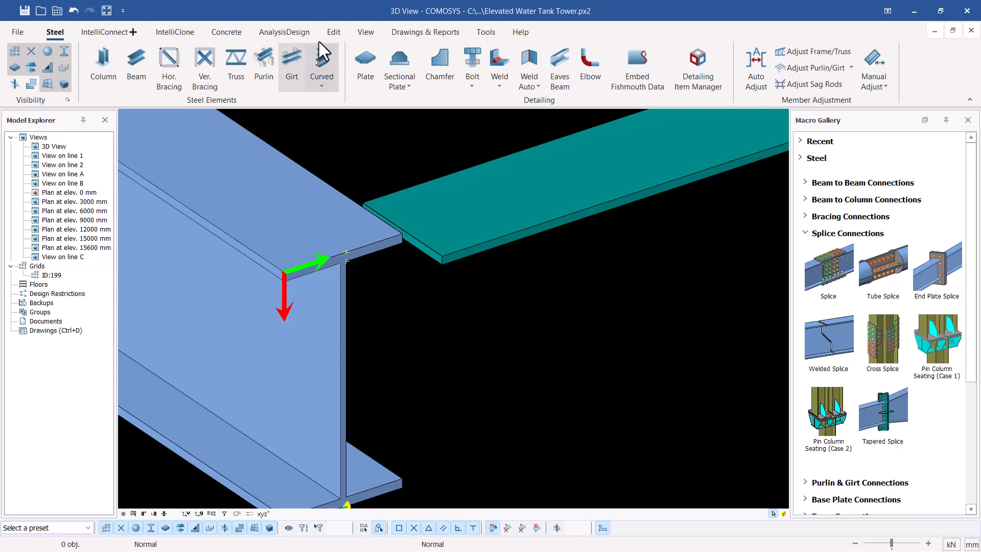
{"action": "left_click", "coordinate": [333, 32]}
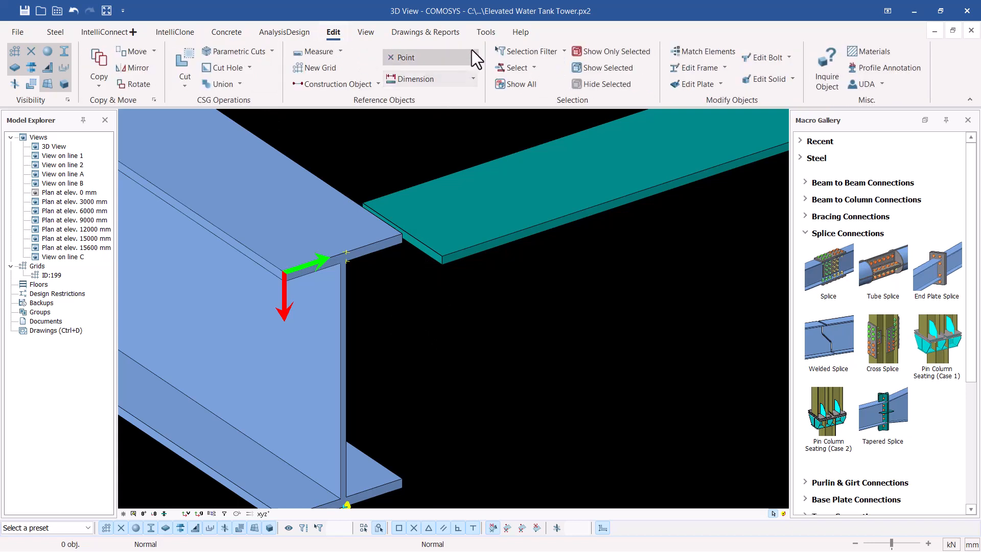
{"action": "left_click", "coordinate": [438, 59]}
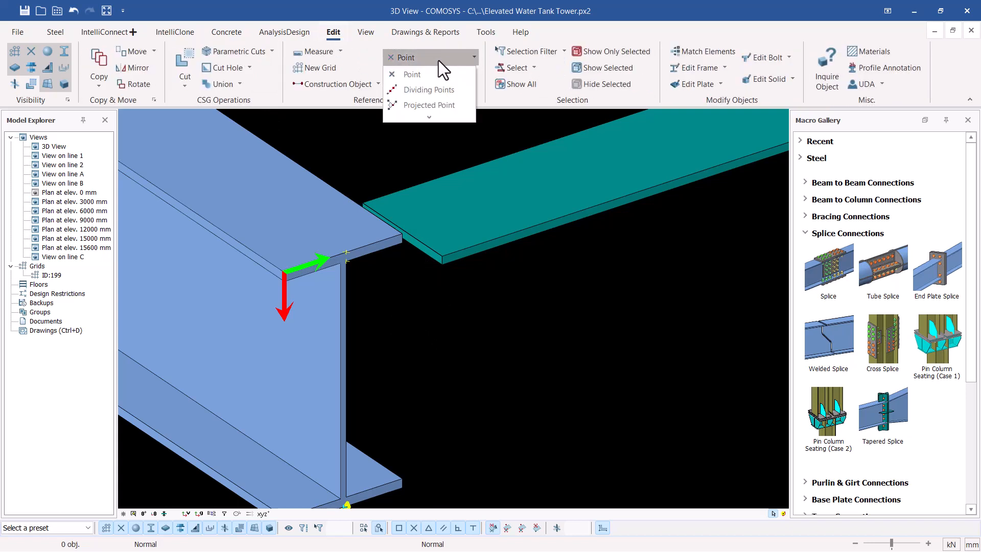
{"action": "left_click", "coordinate": [413, 75]}
{"action": "scroll", "coordinate": [452, 264], "scroll_direction": "up", "scroll_amount": 5}
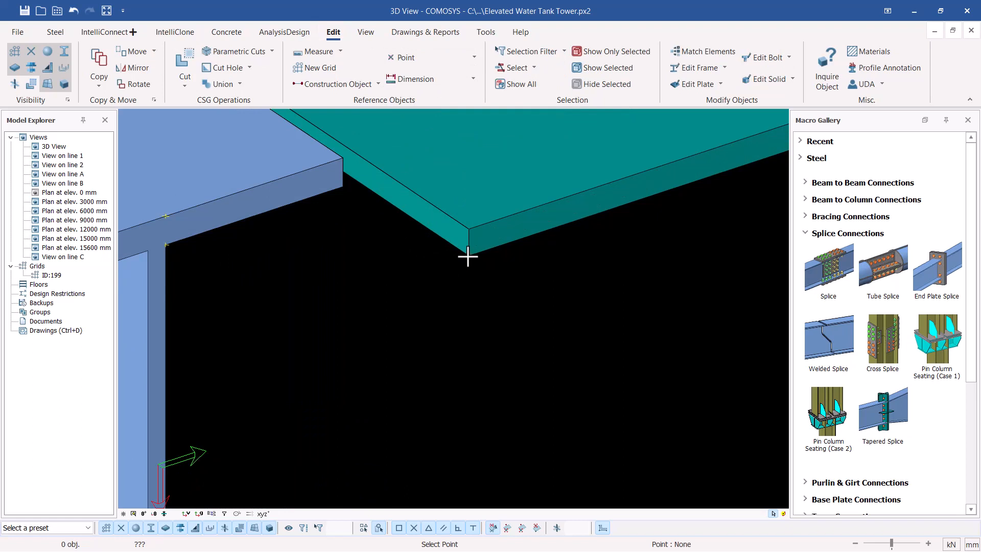
{"action": "scroll", "coordinate": [513, 287], "scroll_direction": "down", "scroll_amount": 3}
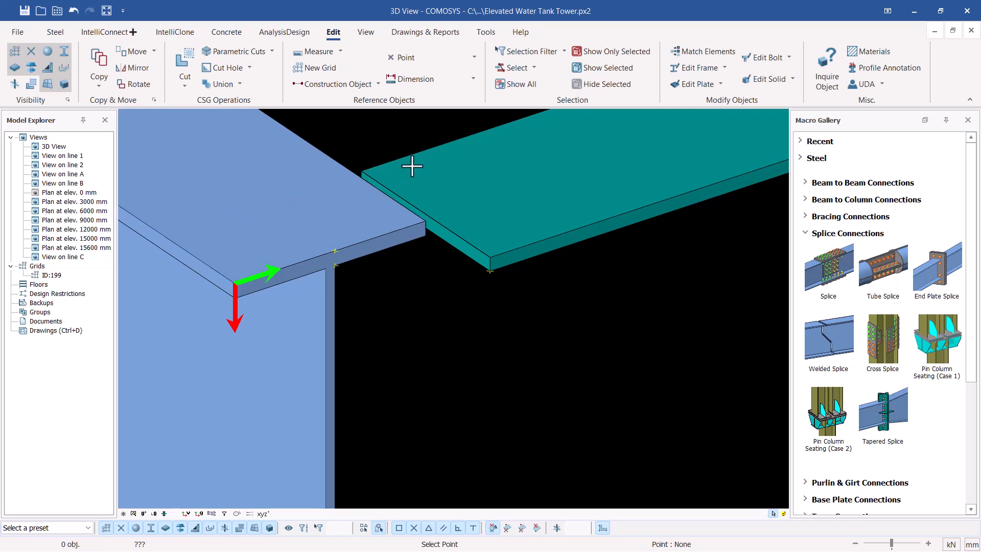
{"action": "key", "text": "ctrl+1"}
{"action": "scroll", "coordinate": [370, 189], "scroll_direction": "up", "scroll_amount": 3}
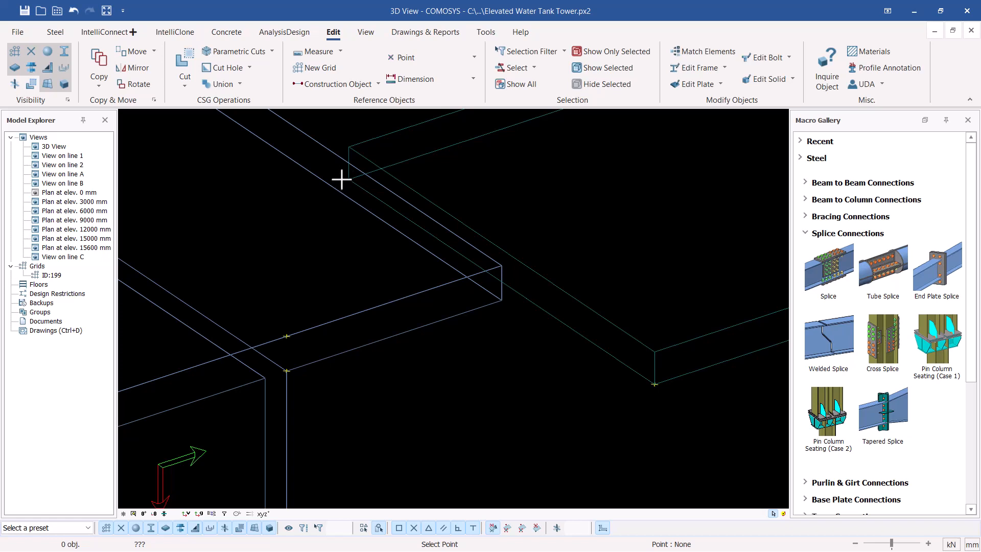
{"action": "scroll", "coordinate": [330, 187], "scroll_direction": "down", "scroll_amount": 2}
{"action": "right_click", "coordinate": [592, 299]}
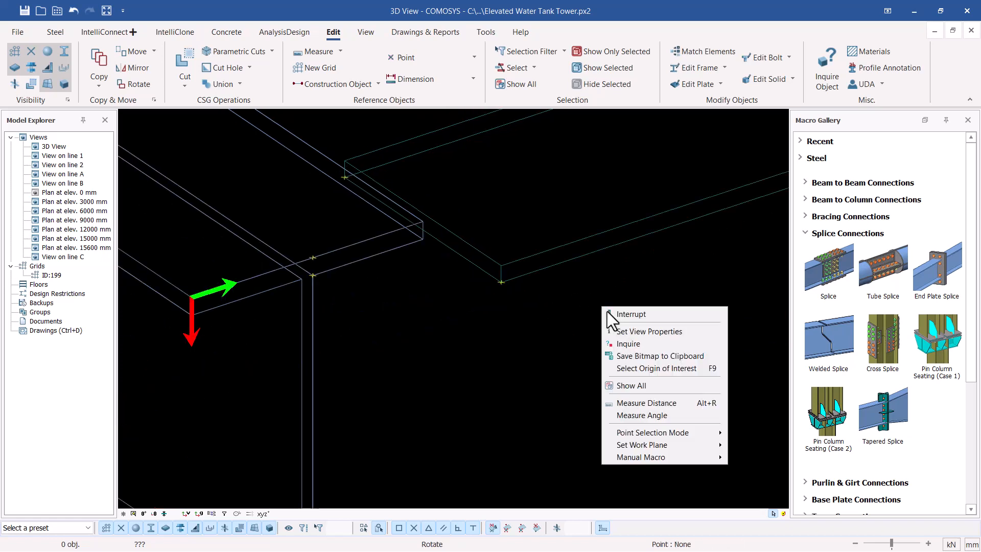
{"action": "left_click", "coordinate": [621, 311]}
Copy the two corner points once by a distance of 145 mm in X, straight down from the sectional plate.
{"action": "left_click", "coordinate": [343, 178]}
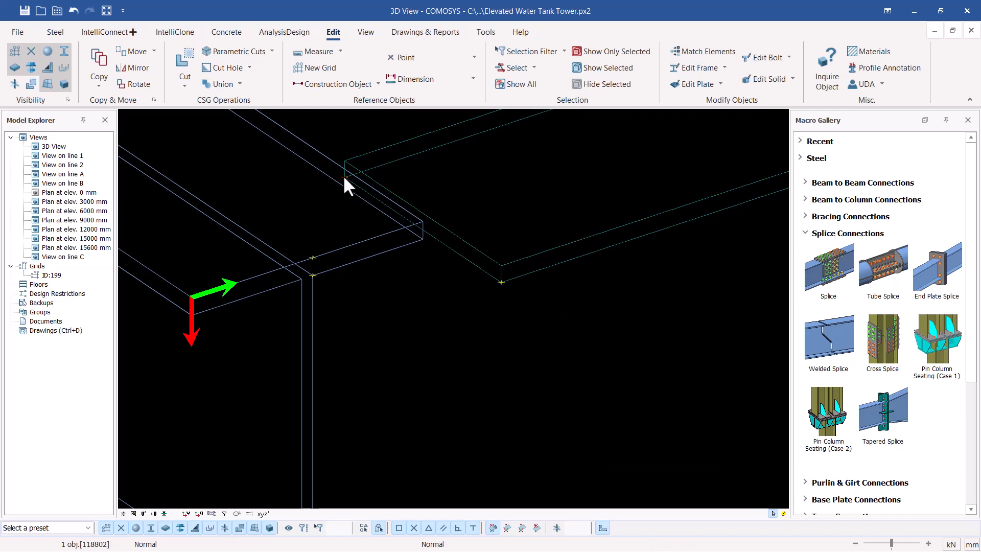
{"action": "left_click", "coordinate": [500, 281]}
{"action": "right_click", "coordinate": [573, 311]}
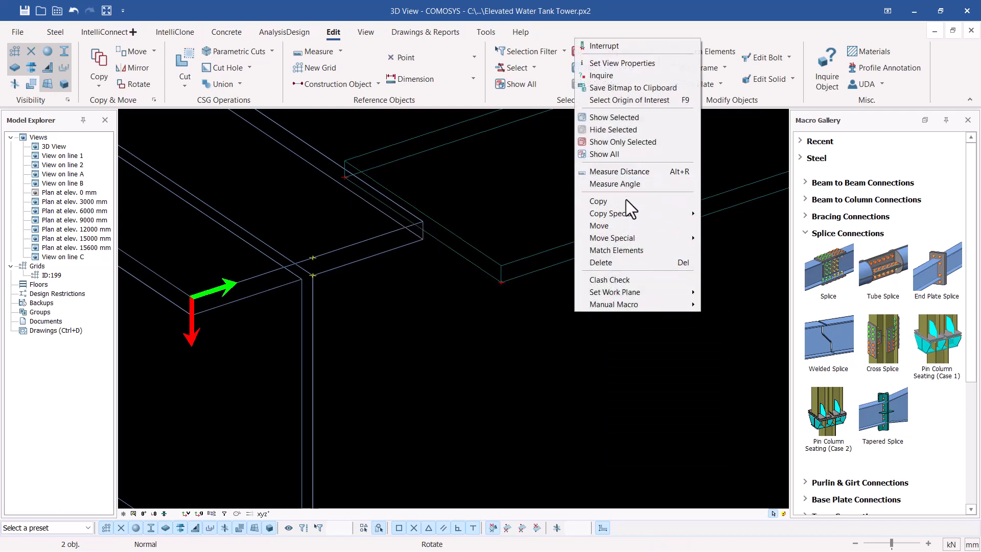
{"action": "mouse_move", "coordinate": [628, 214]}
{"action": "left_click", "coordinate": [710, 214]}
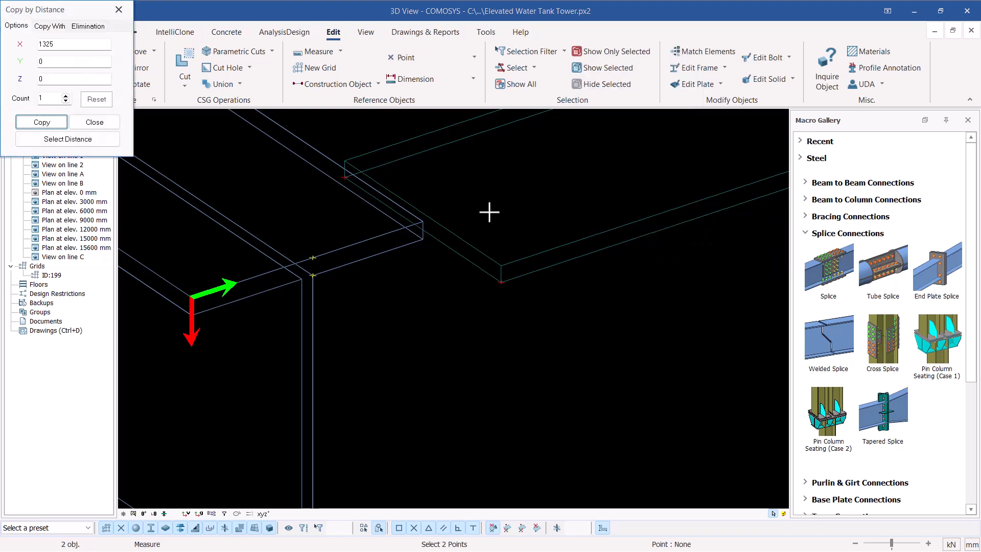
{"action": "scroll", "coordinate": [489, 212], "scroll_direction": "down", "scroll_amount": 3}
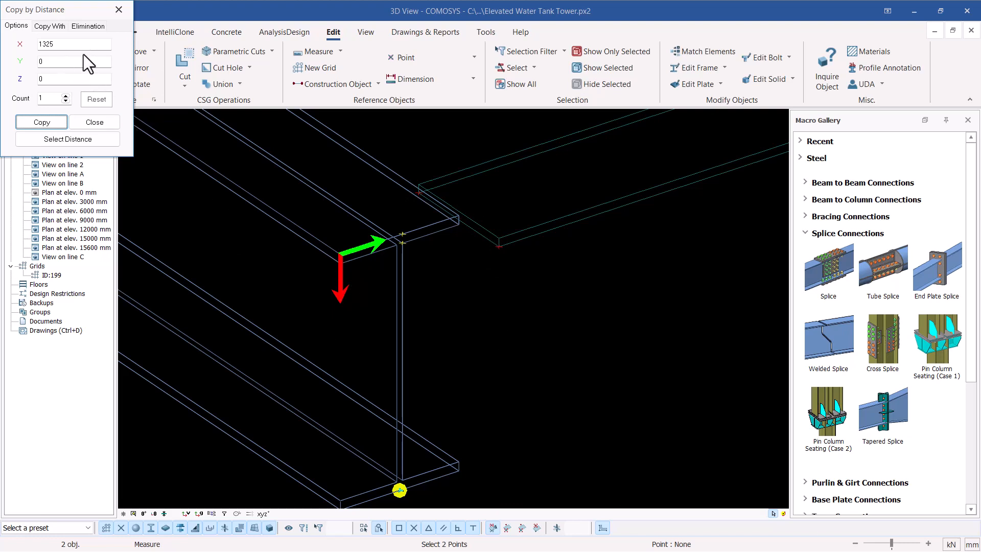
{"action": "left_click_drag", "start_coordinate": [62, 43], "coordinate": [28, 41]}
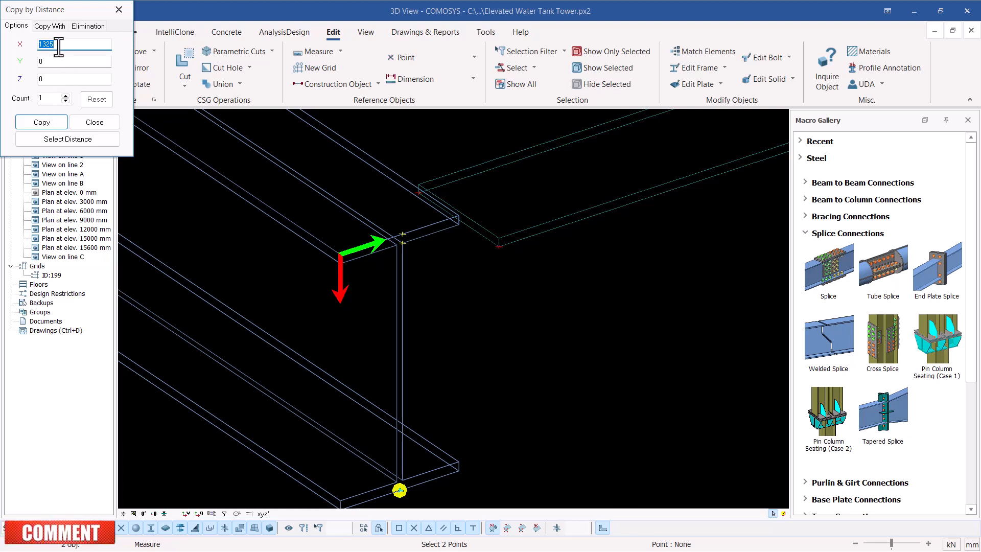
{"action": "type", "text": "1"}
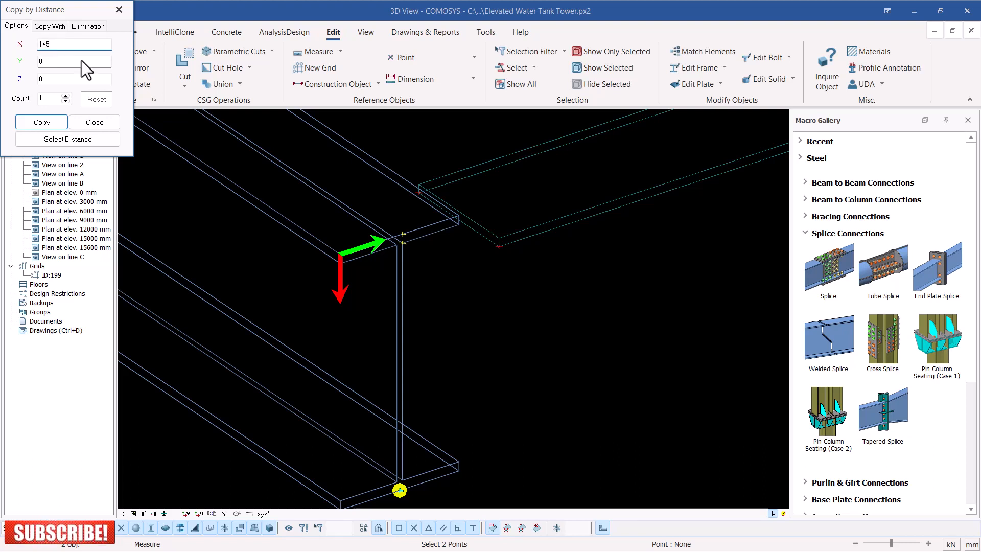
{"action": "left_click", "coordinate": [41, 125]}
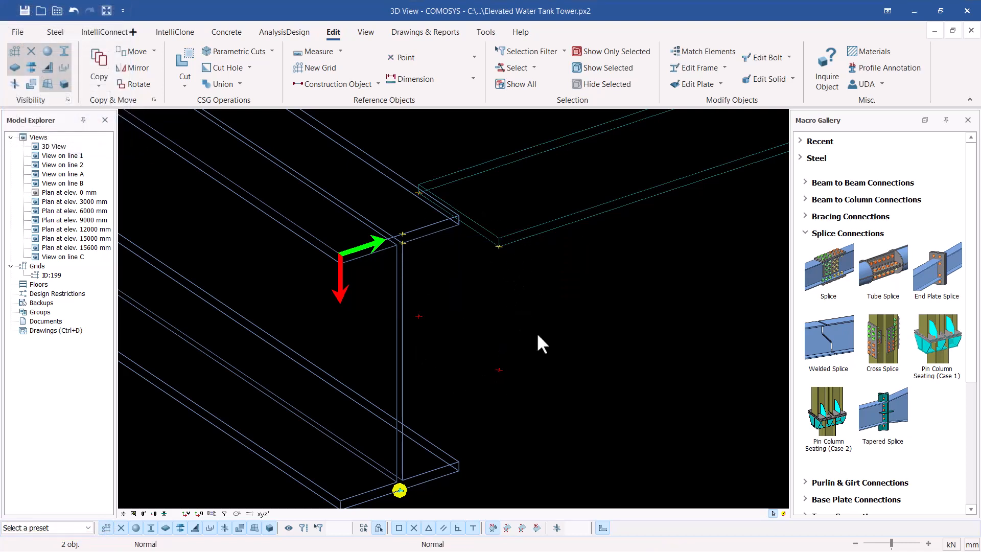
Create a vertical contour plate through the two corner points and their two copies below the sectional plate.
{"action": "left_click", "coordinate": [55, 32]}
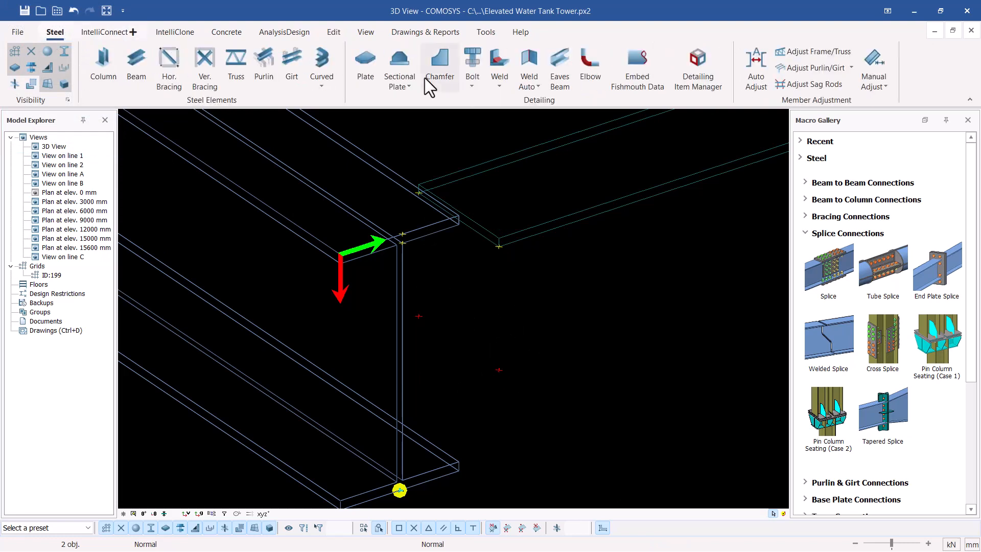
{"action": "left_click", "coordinate": [372, 81]}
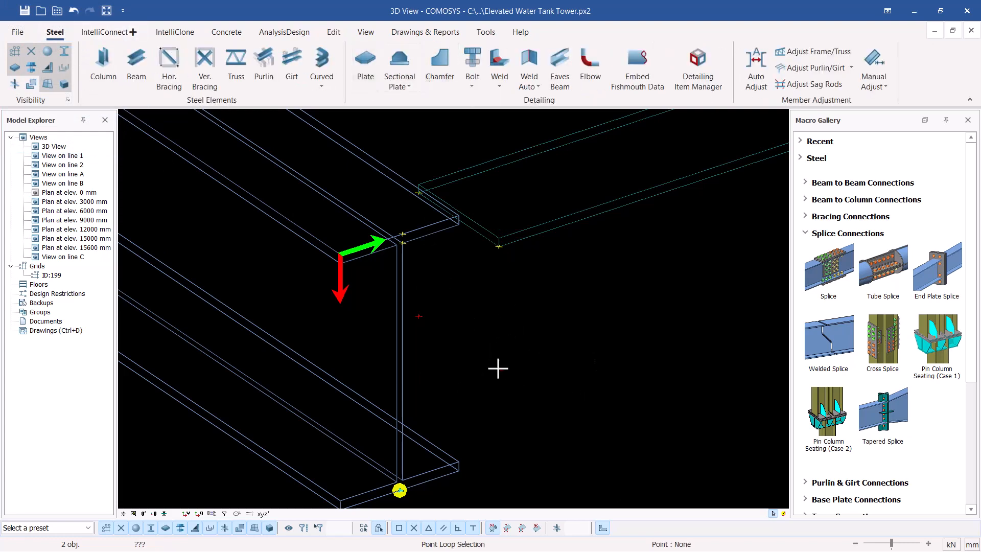
{"action": "left_click", "coordinate": [499, 369]}
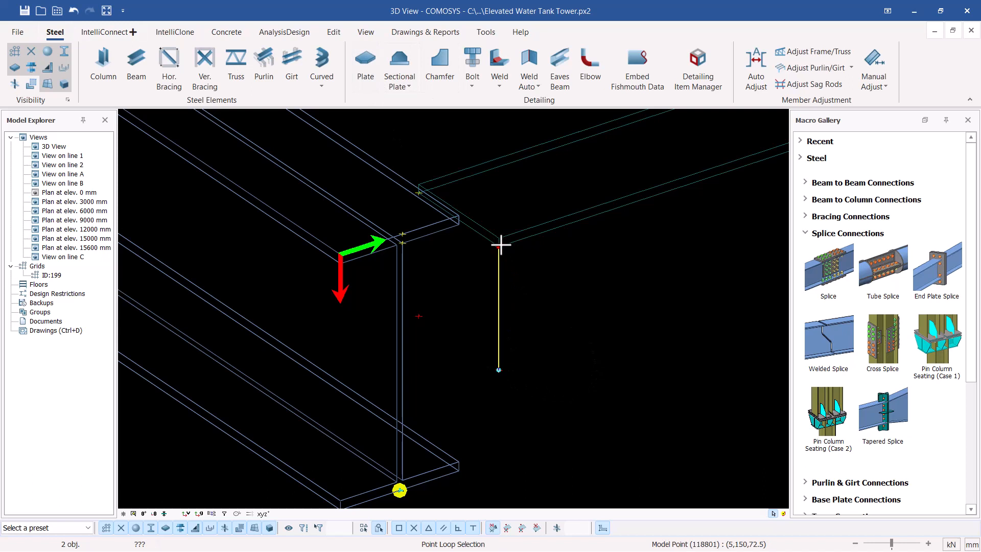
{"action": "left_click", "coordinate": [500, 246]}
{"action": "left_click", "coordinate": [418, 194]}
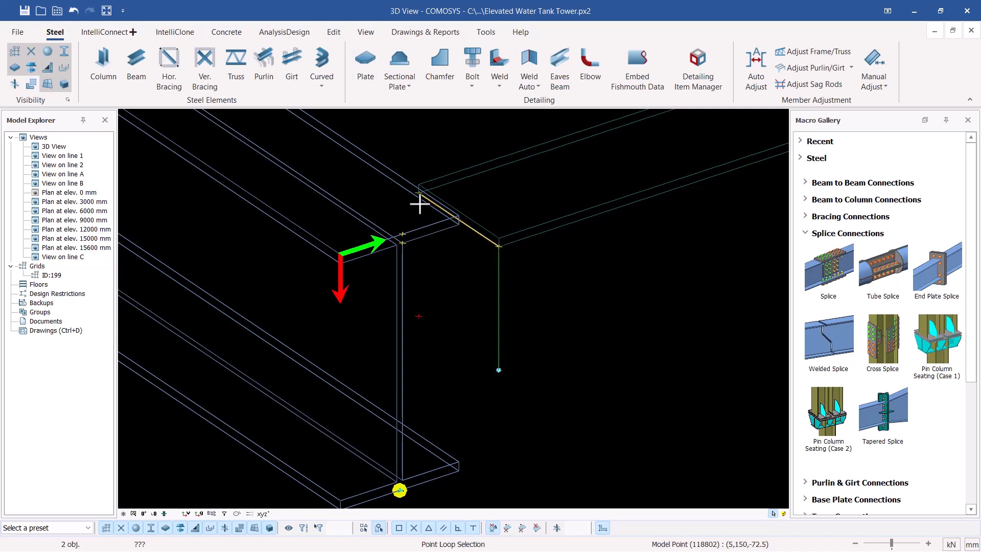
{"action": "left_click", "coordinate": [419, 315]}
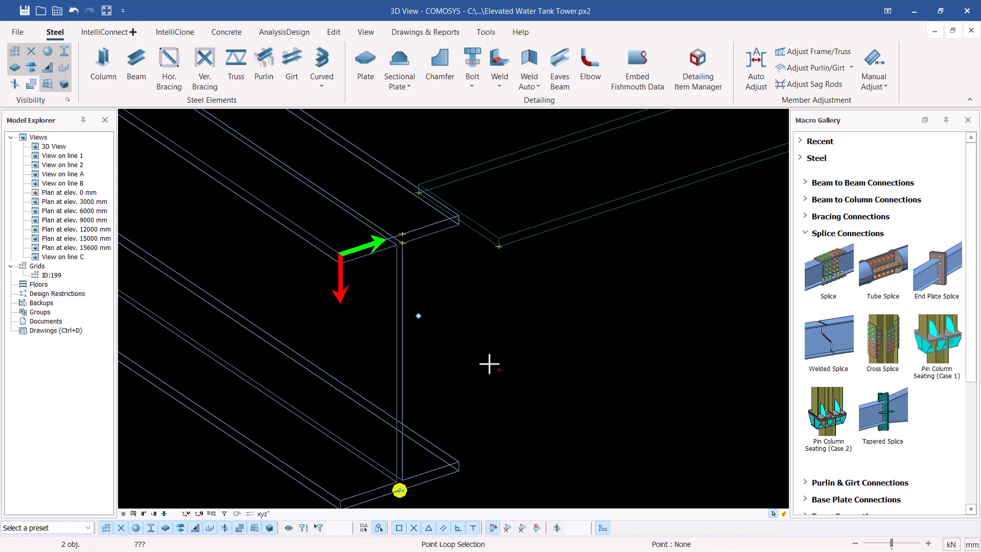
{"action": "left_click", "coordinate": [499, 372]}
{"action": "right_click", "coordinate": [566, 297]}
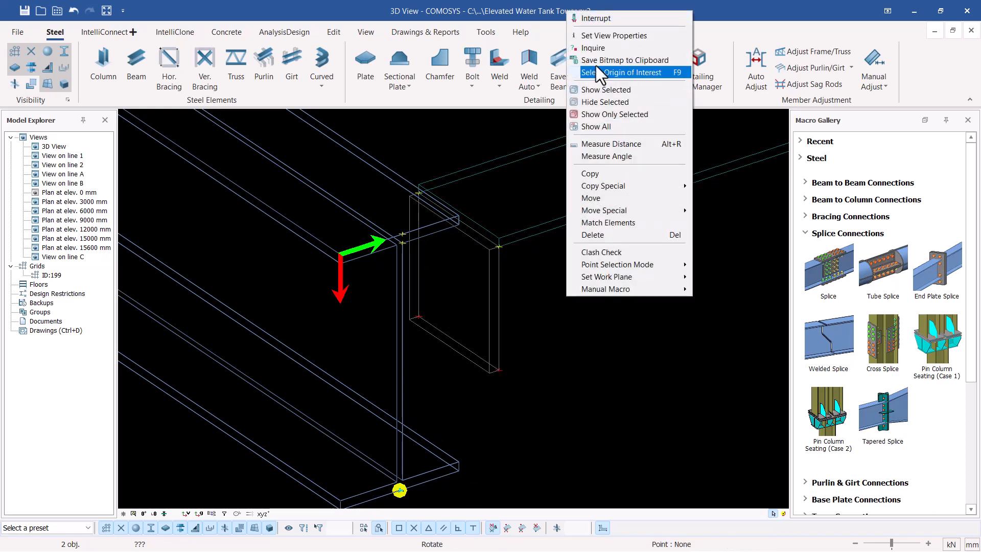
{"action": "left_click", "coordinate": [597, 19]}
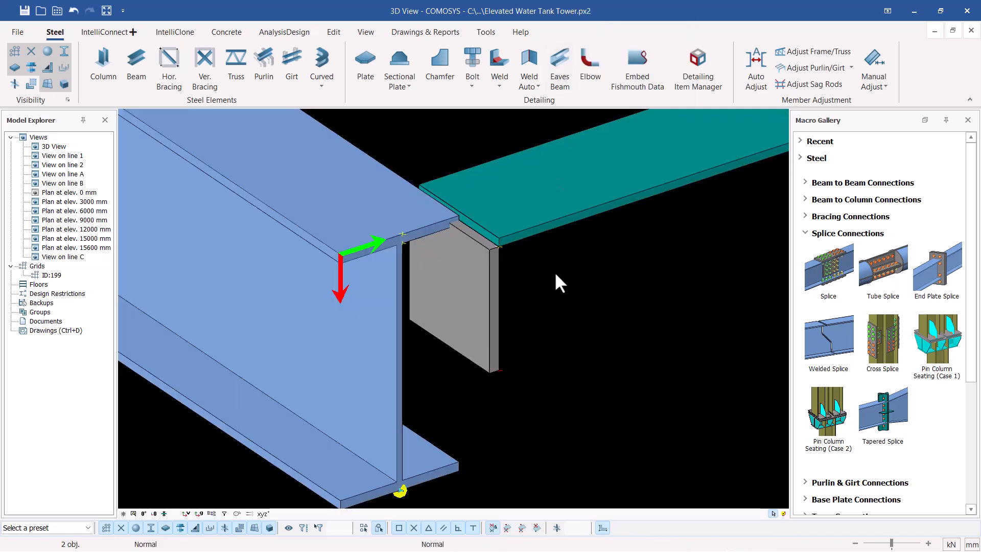
Set the new vertical plate's thickness to 10 mm.
{"action": "scroll", "coordinate": [492, 252], "scroll_direction": "up", "scroll_amount": 4}
{"action": "scroll", "coordinate": [442, 217], "scroll_direction": "down", "scroll_amount": 2}
{"action": "scroll", "coordinate": [425, 286], "scroll_direction": "up", "scroll_amount": 3}
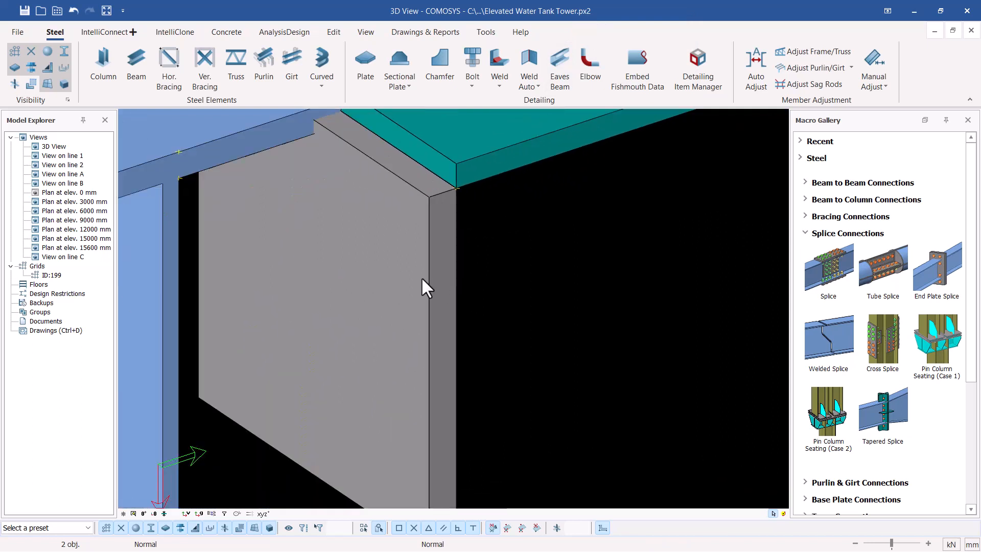
{"action": "double_click", "coordinate": [397, 272]}
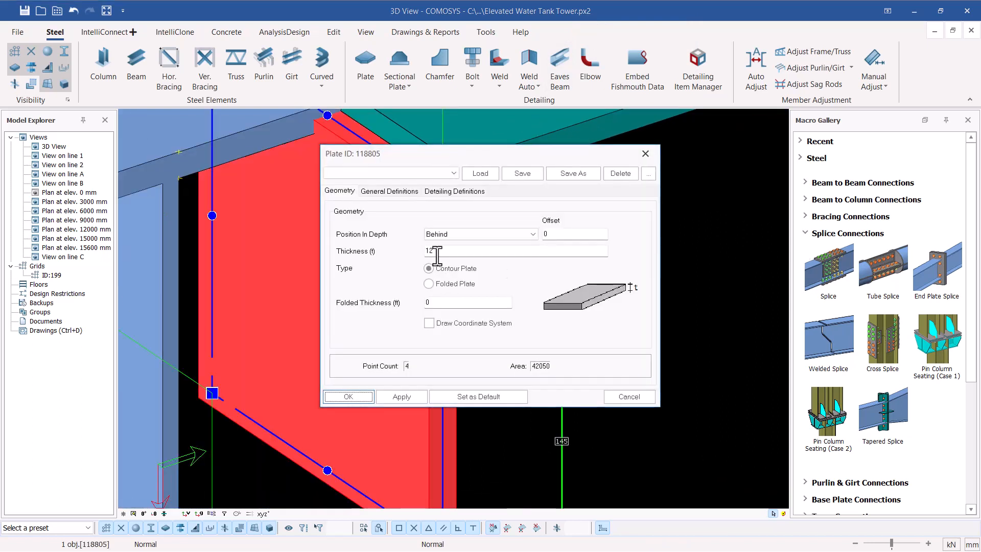
{"action": "left_click_drag", "start_coordinate": [437, 255], "coordinate": [427, 255]}
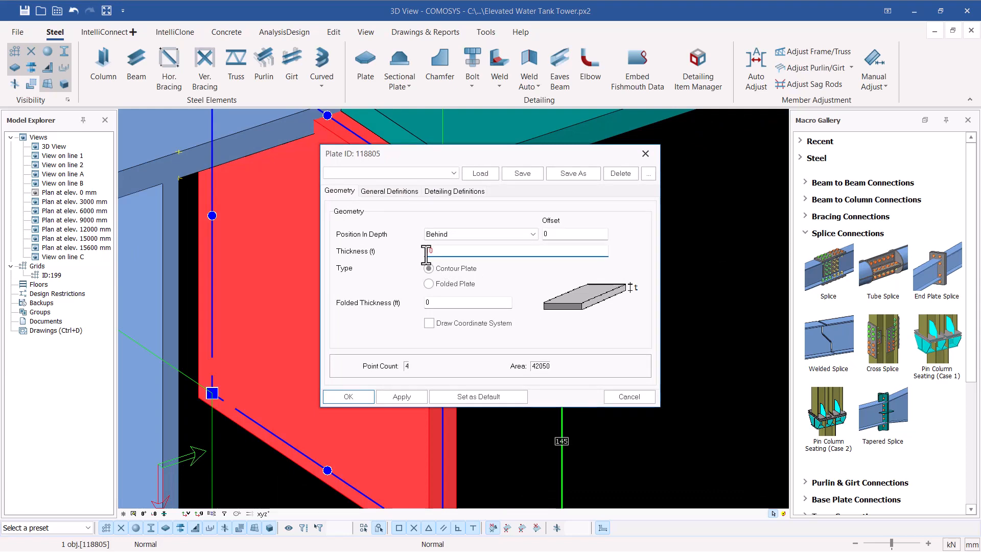
{"action": "type", "text": "10"}
{"action": "left_click", "coordinate": [410, 397]}
{"action": "left_click", "coordinate": [346, 399]}
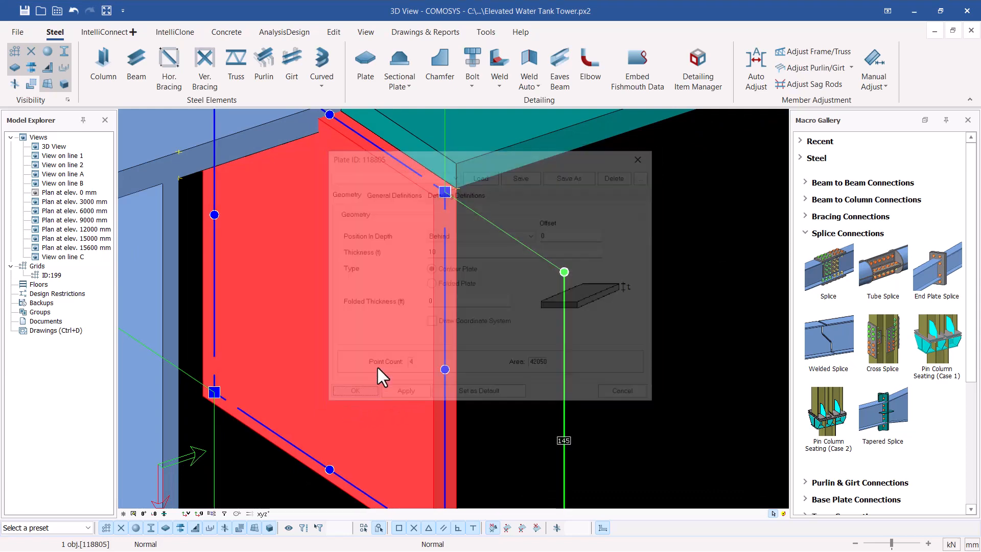
{"action": "scroll", "coordinate": [323, 230], "scroll_direction": "down", "scroll_amount": 2}
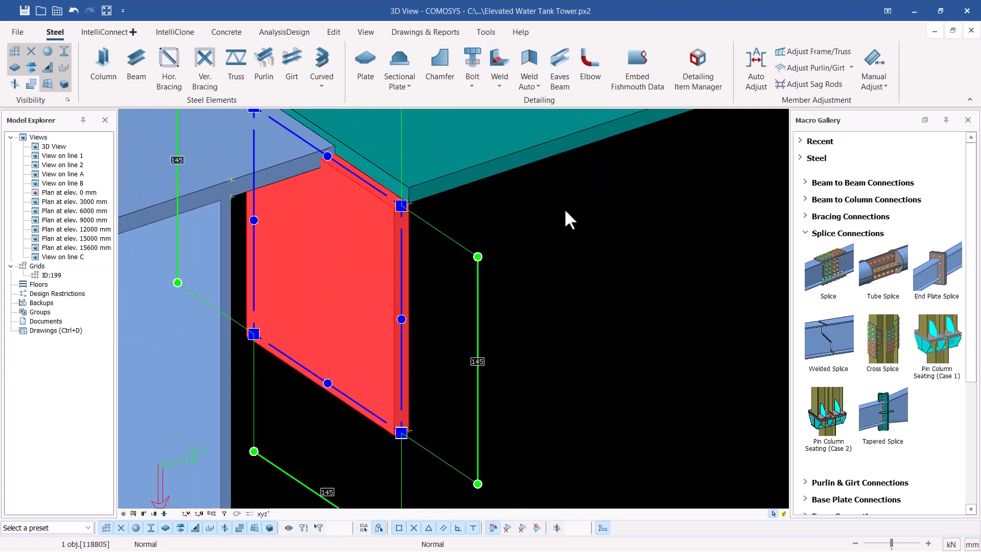
{"action": "left_click", "coordinate": [565, 210]}
Change the vertical plate's position in depth to Front.
{"action": "scroll", "coordinate": [400, 205], "scroll_direction": "up", "scroll_amount": 2}
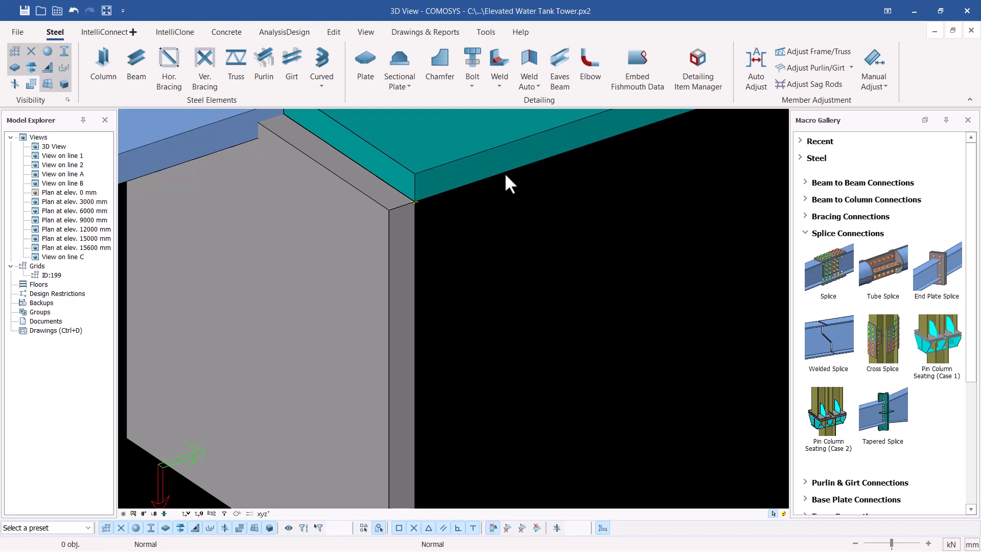
{"action": "scroll", "coordinate": [408, 245], "scroll_direction": "down", "scroll_amount": 2}
{"action": "scroll", "coordinate": [407, 246], "scroll_direction": "up", "scroll_amount": 2}
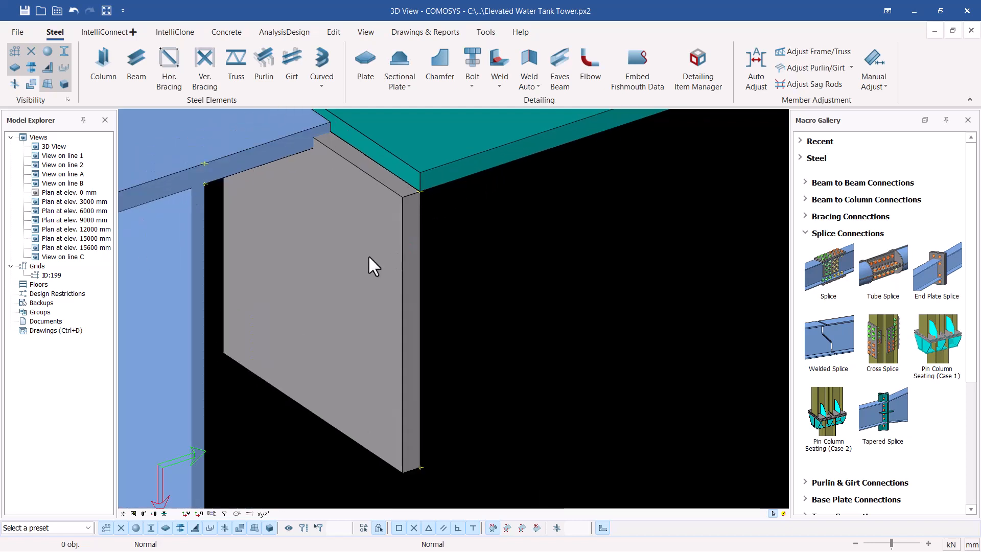
{"action": "left_click", "coordinate": [369, 257]}
{"action": "double_click", "coordinate": [368, 255]}
{"action": "left_click_drag", "start_coordinate": [462, 158], "coordinate": [700, 150]}
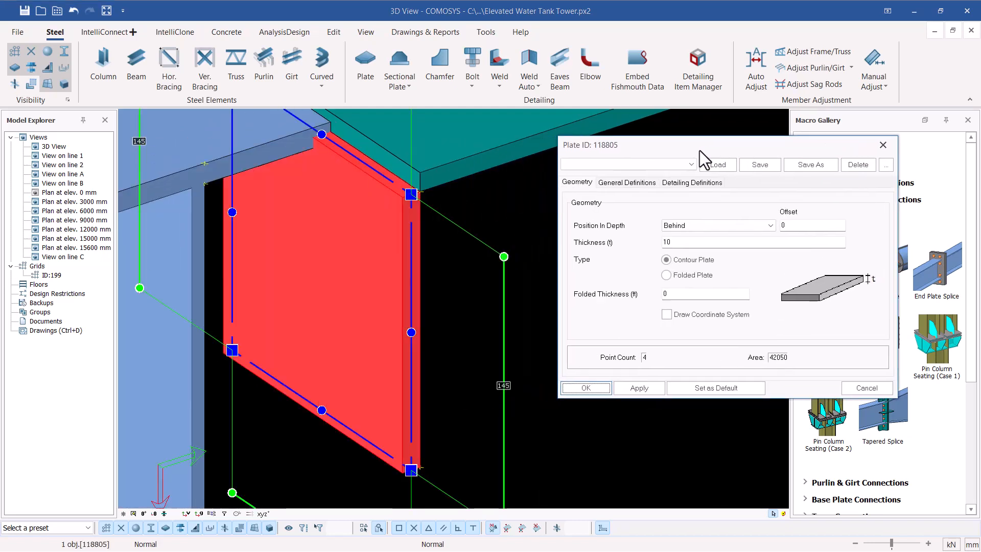
{"action": "left_click", "coordinate": [735, 228]}
{"action": "left_click", "coordinate": [677, 252]}
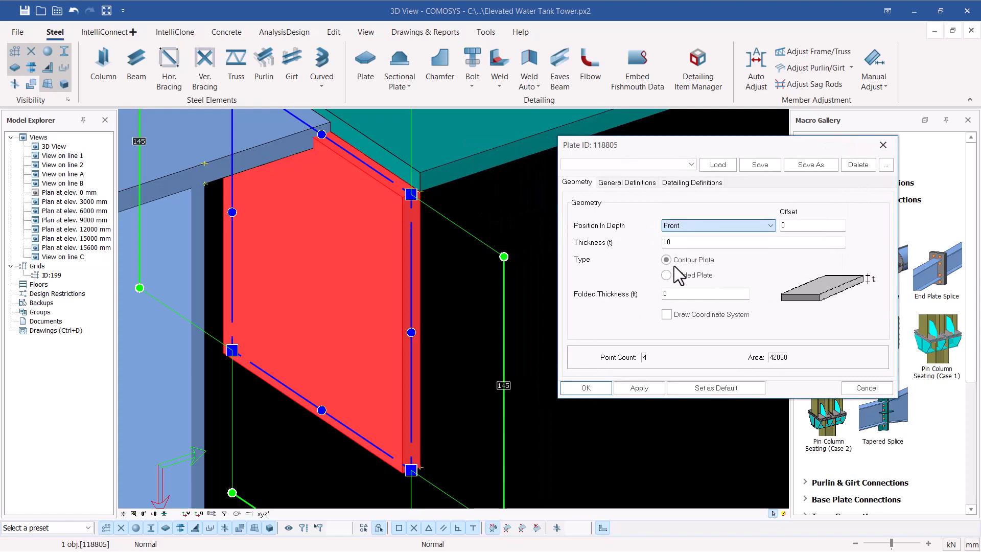
{"action": "left_click", "coordinate": [639, 388]}
{"action": "left_click", "coordinate": [588, 388]}
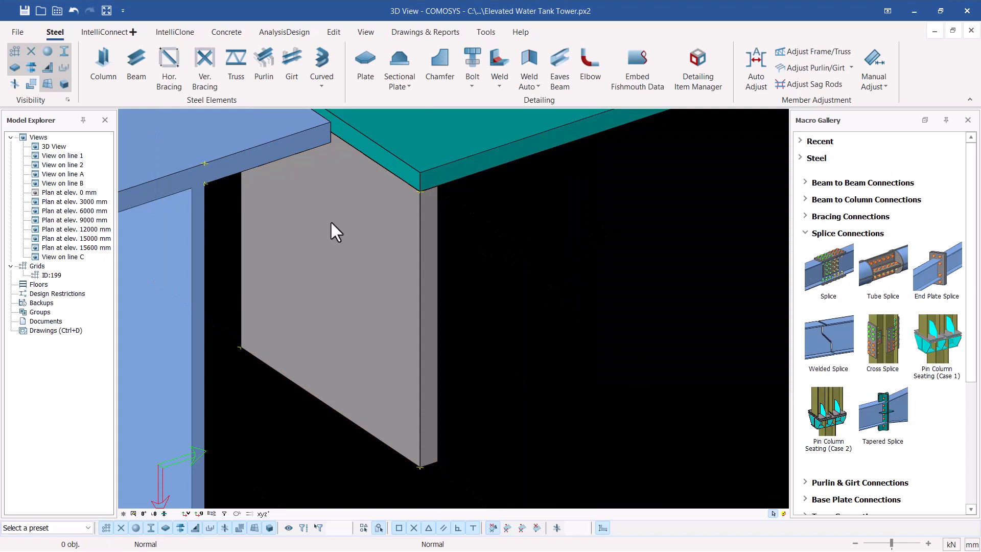
Examine from below how the vertical plate meets the sectional plate and the outer beam.
{"action": "scroll", "coordinate": [358, 238], "scroll_direction": "down", "scroll_amount": 5}
{"action": "mouse_move", "coordinate": [356, 226]}
{"action": "middle_mouse_down"}
{"action": "mouse_move", "coordinate": [344, 212]}
{"action": "mouse_move", "coordinate": [348, 190]}
{"action": "mouse_move", "coordinate": [308, 188]}
{"action": "middle_mouse_up"}
{"action": "scroll", "coordinate": [520, 336], "scroll_direction": "down", "scroll_amount": 3}
{"action": "scroll", "coordinate": [335, 192], "scroll_direction": "up", "scroll_amount": 6}
{"action": "left_click", "coordinate": [377, 203]}
{"action": "left_click", "coordinate": [287, 165]}
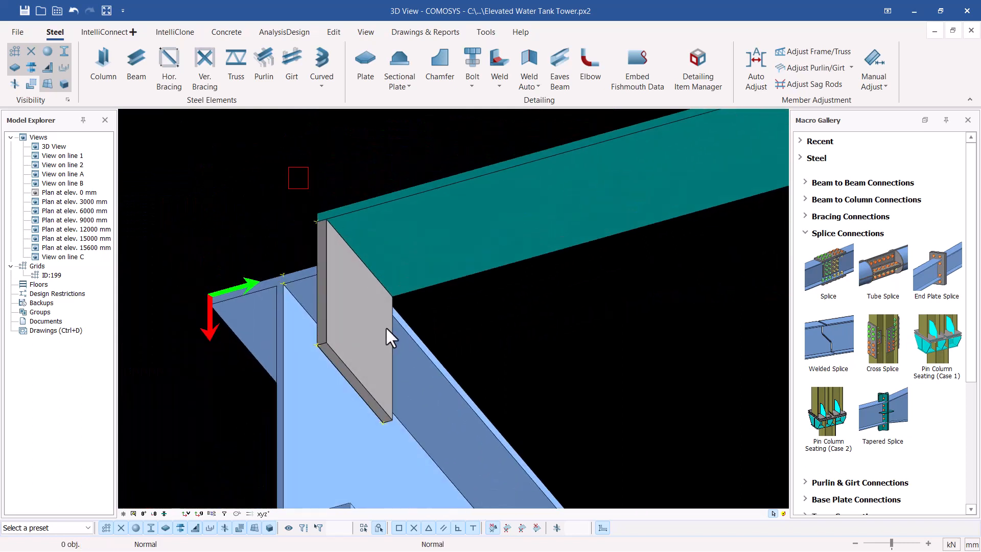
{"action": "scroll", "coordinate": [386, 329], "scroll_direction": "down", "scroll_amount": 3}
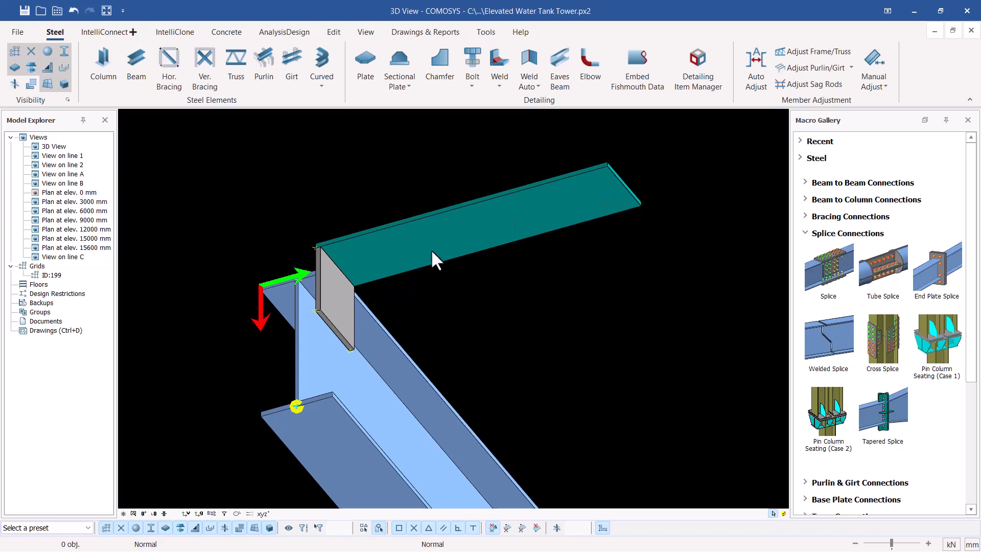
{"action": "scroll", "coordinate": [345, 266], "scroll_direction": "up", "scroll_amount": 2}
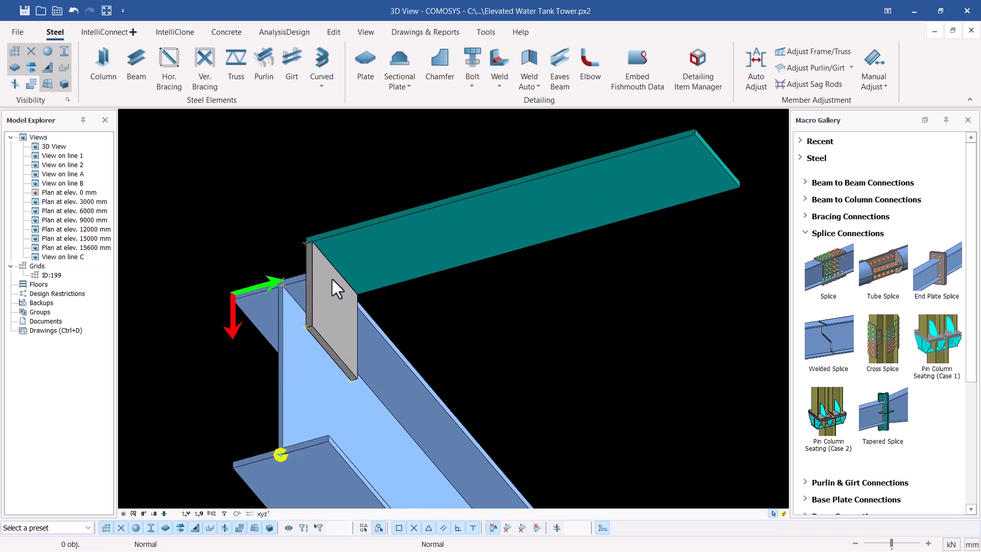
{"action": "scroll", "coordinate": [332, 279], "scroll_direction": "up", "scroll_amount": 2}
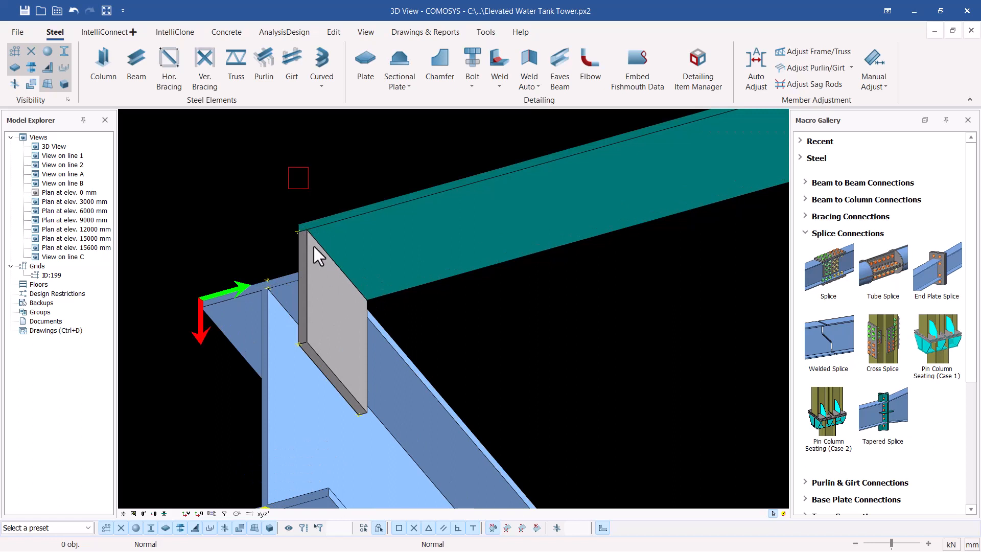
Place a dividing point at the middle of the vertical plate's top inner edge, using that edge's two corners.
{"action": "left_click", "coordinate": [335, 33]}
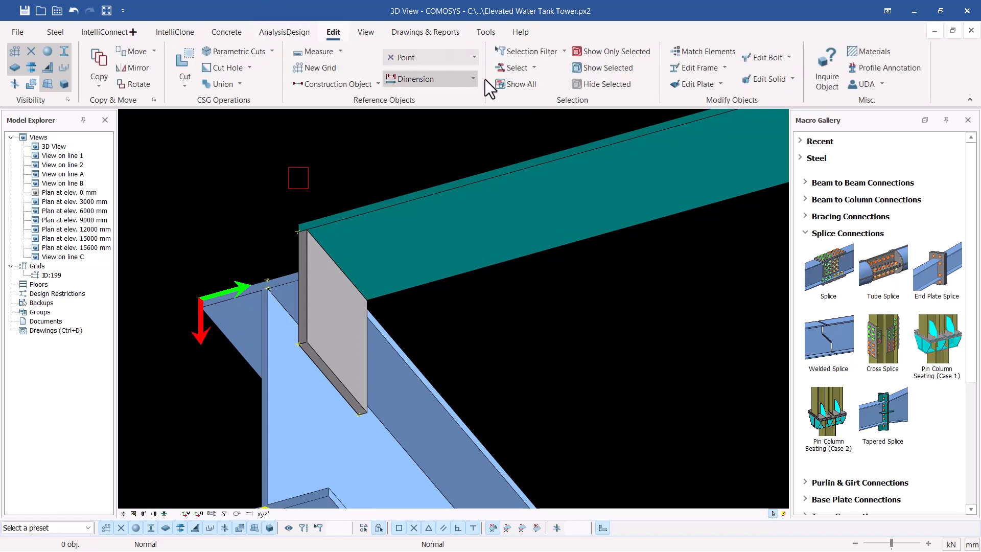
{"action": "left_click", "coordinate": [444, 61]}
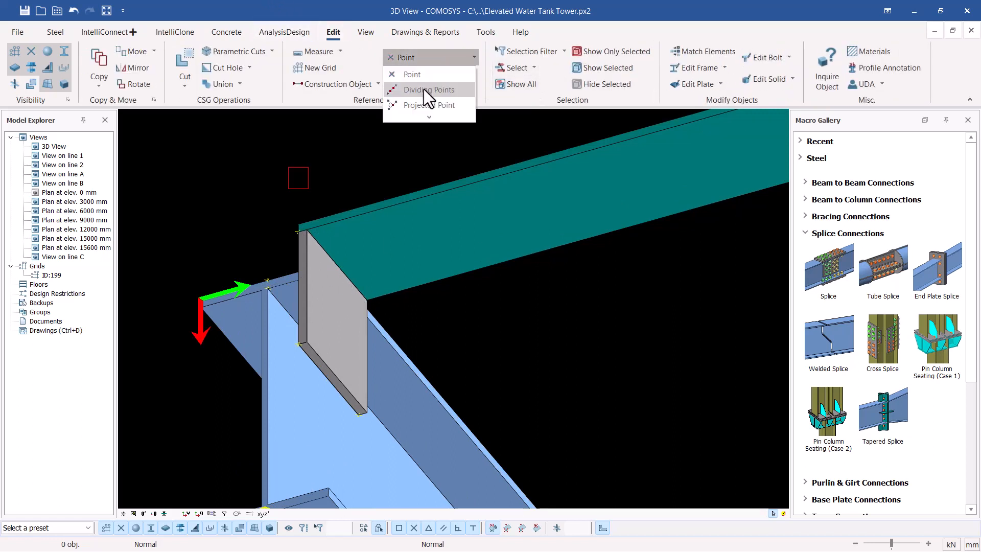
{"action": "left_click", "coordinate": [424, 91]}
{"action": "scroll", "coordinate": [317, 235], "scroll_direction": "up", "scroll_amount": 3}
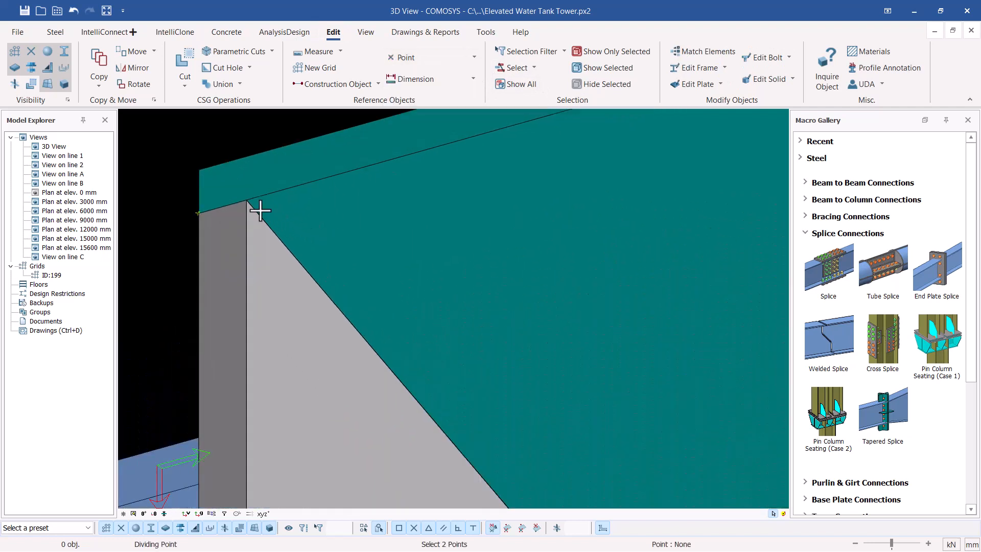
{"action": "left_click", "coordinate": [247, 203]}
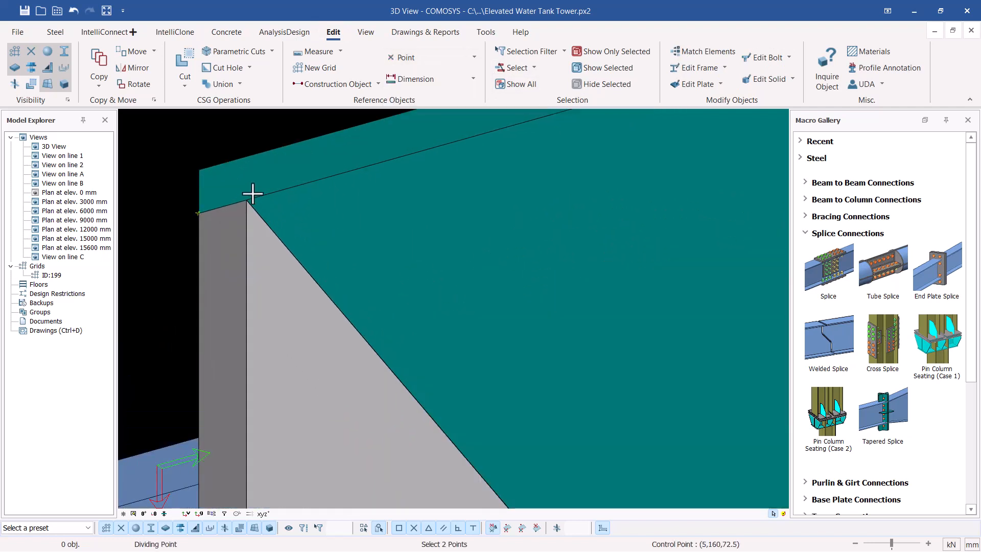
{"action": "scroll", "coordinate": [266, 179], "scroll_direction": "down", "scroll_amount": 3}
{"action": "scroll", "coordinate": [366, 334], "scroll_direction": "up", "scroll_amount": 4}
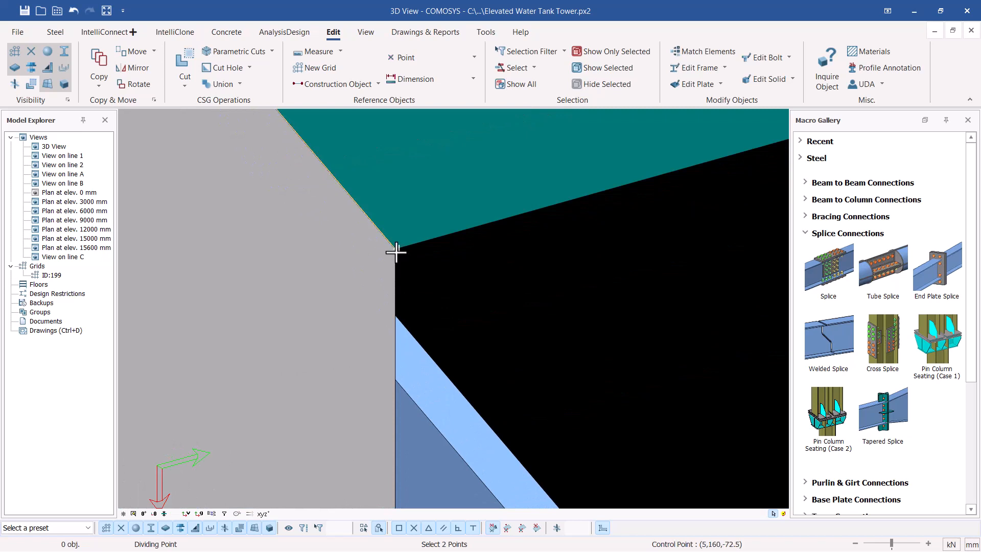
{"action": "right_click", "coordinate": [508, 268]}
{"action": "left_click", "coordinate": [534, 277]}
{"action": "scroll", "coordinate": [448, 271], "scroll_direction": "down", "scroll_amount": 4}
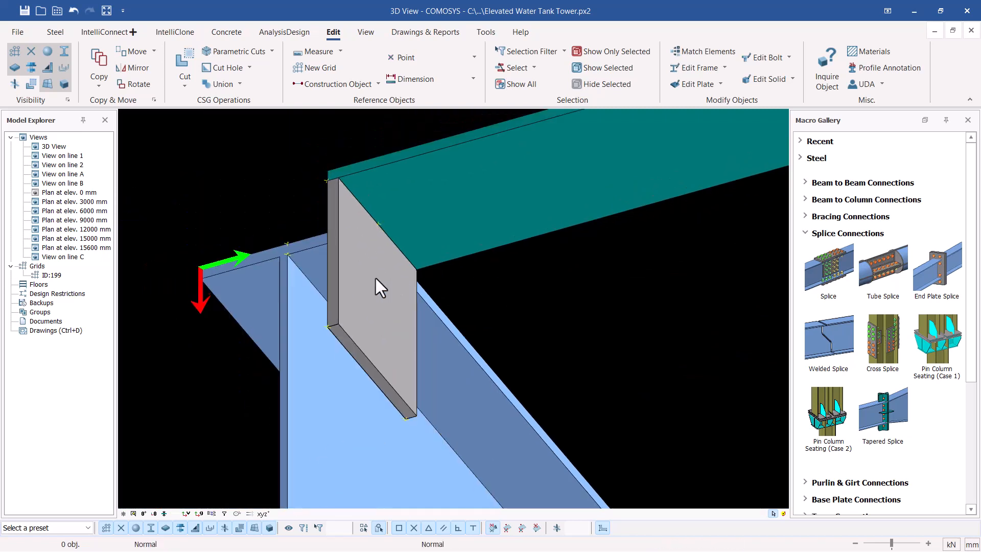
Add a point at the midpoint of the lower edge on the sectional plate's far end.
{"action": "scroll", "coordinate": [378, 279], "scroll_direction": "up", "scroll_amount": 2}
{"action": "scroll", "coordinate": [649, 179], "scroll_direction": "up", "scroll_amount": 3}
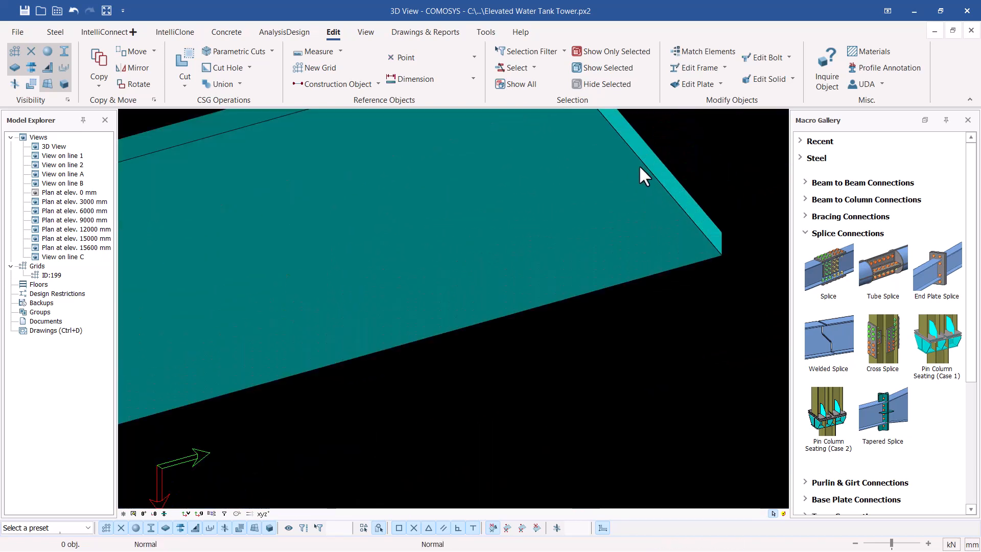
{"action": "scroll", "coordinate": [638, 165], "scroll_direction": "down", "scroll_amount": 1}
{"action": "left_click", "coordinate": [438, 57]}
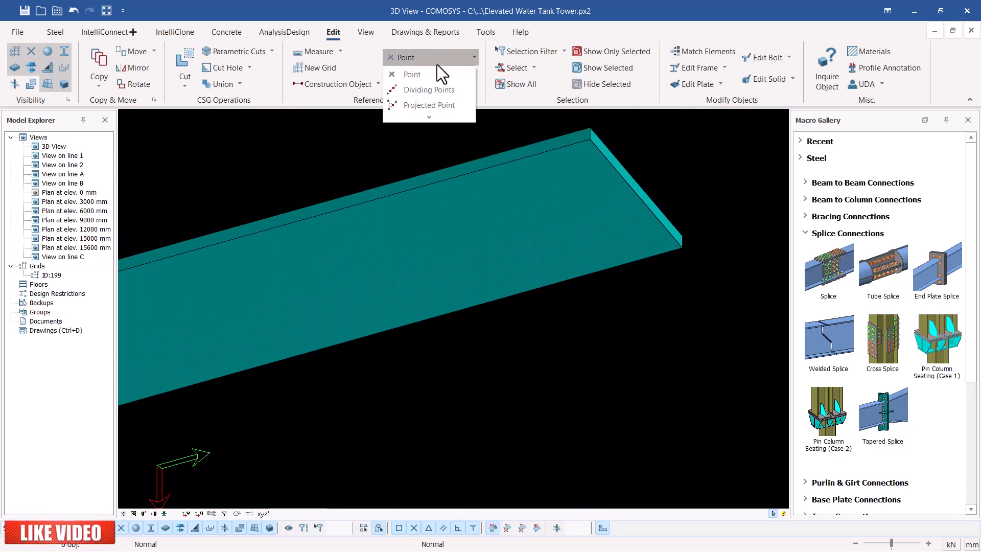
{"action": "left_click", "coordinate": [420, 79]}
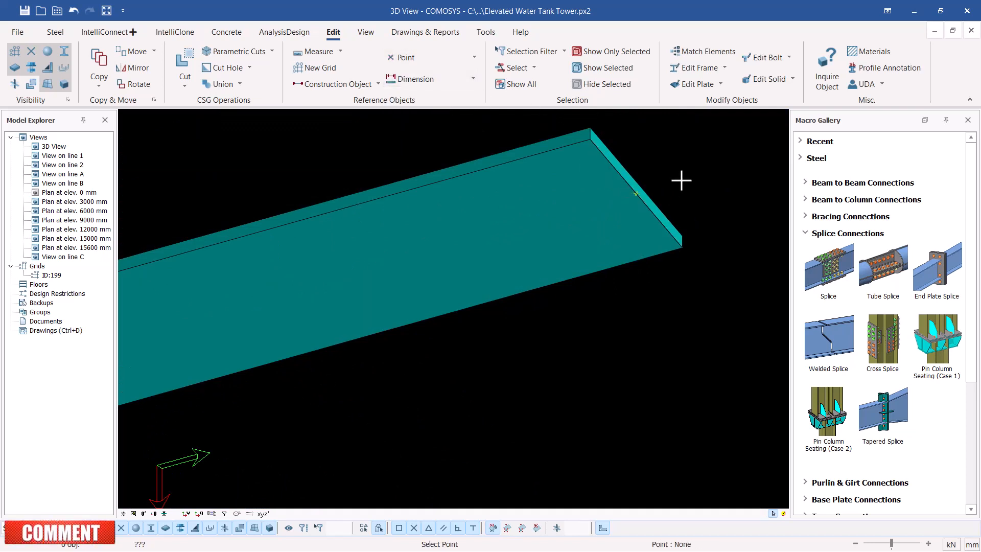
{"action": "right_click", "coordinate": [684, 182]}
{"action": "left_click", "coordinate": [702, 190]}
Copy the far-end midpoint once by a distance of 60 mm in X, with Y and Z at 0.
{"action": "left_click", "coordinate": [636, 192]}
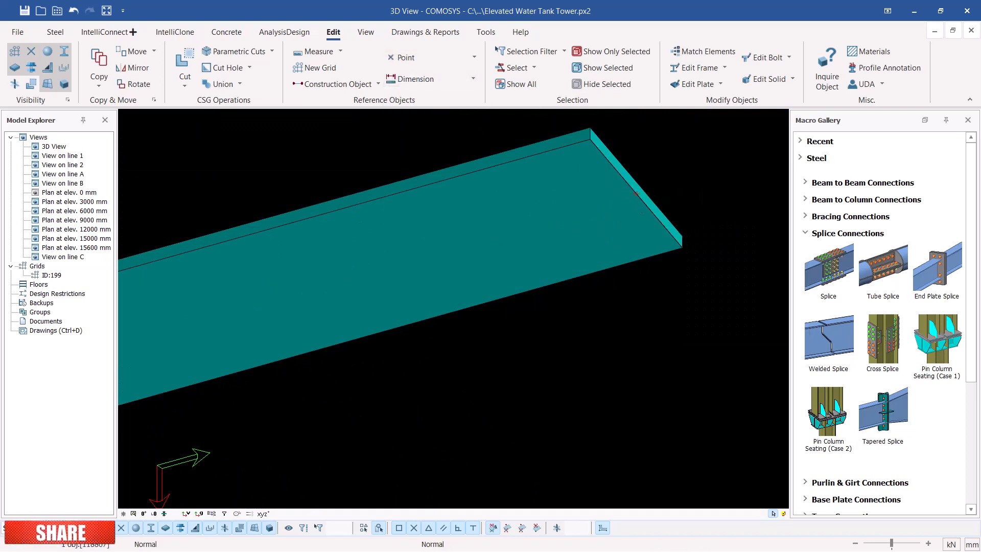
{"action": "right_click", "coordinate": [636, 194]}
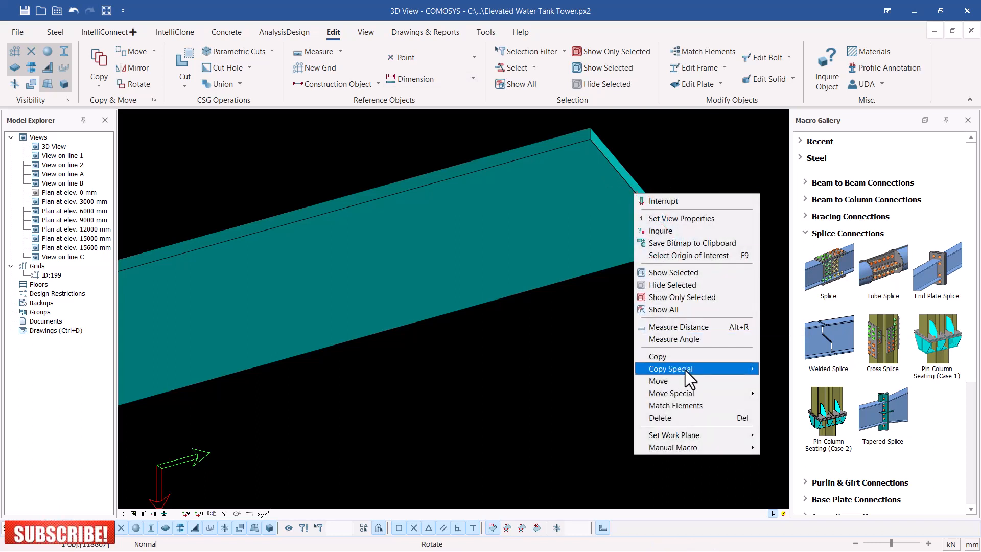
{"action": "mouse_move", "coordinate": [685, 370]}
{"action": "left_click", "coordinate": [787, 370]}
{"action": "scroll", "coordinate": [635, 231], "scroll_direction": "down", "scroll_amount": 3}
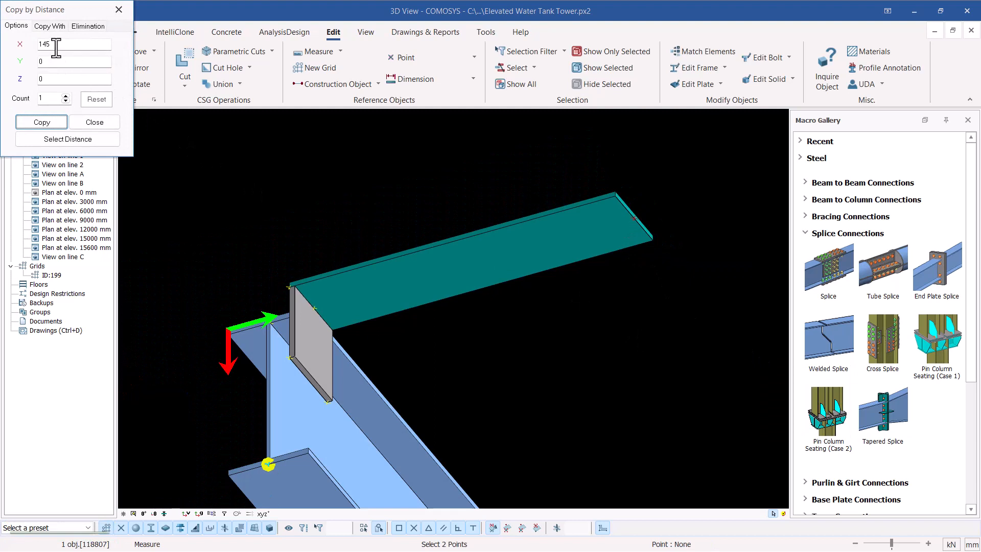
{"action": "left_click_drag", "start_coordinate": [55, 44], "coordinate": [25, 44]}
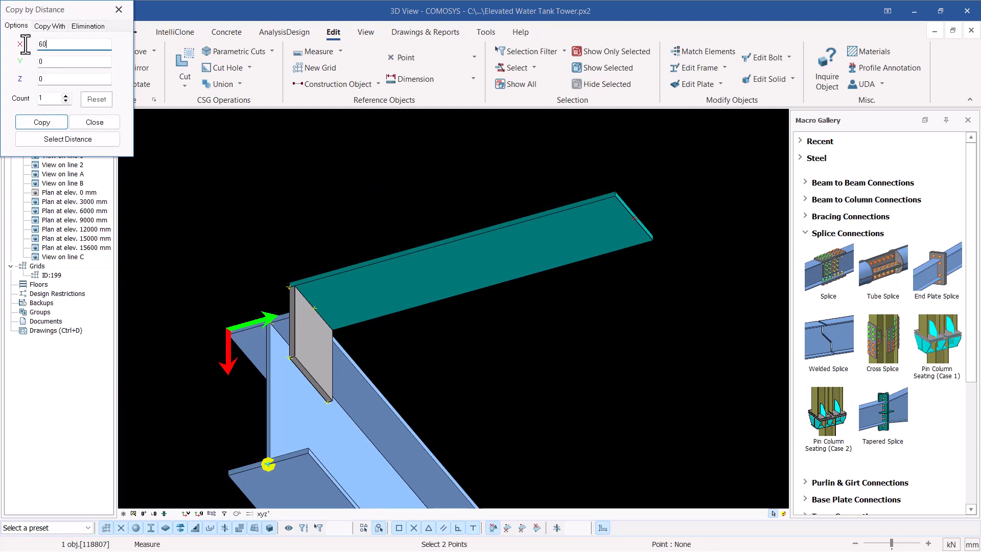
{"action": "left_click", "coordinate": [32, 121]}
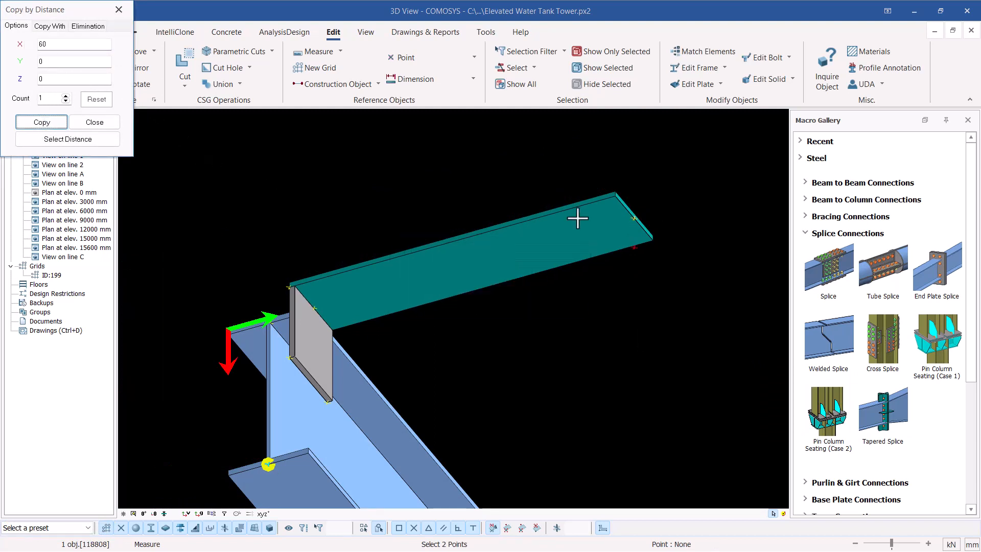
{"action": "left_click", "coordinate": [118, 116]}
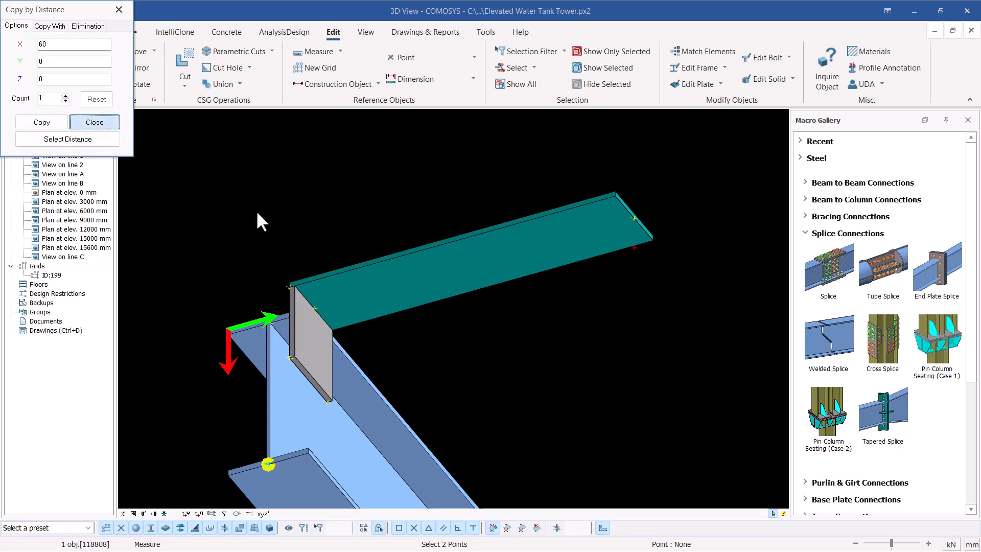
{"action": "left_click", "coordinate": [316, 310]}
{"action": "mouse_move", "coordinate": [316, 310]}
{"action": "middle_mouse_down"}
{"action": "mouse_move", "coordinate": [331, 321]}
{"action": "mouse_move", "coordinate": [318, 324]}
{"action": "mouse_move", "coordinate": [328, 315]}
{"action": "mouse_move", "coordinate": [308, 309]}
{"action": "middle_mouse_up"}
{"action": "key", "text": "Escape"}
{"action": "scroll", "coordinate": [346, 343], "scroll_direction": "up", "scroll_amount": 2}
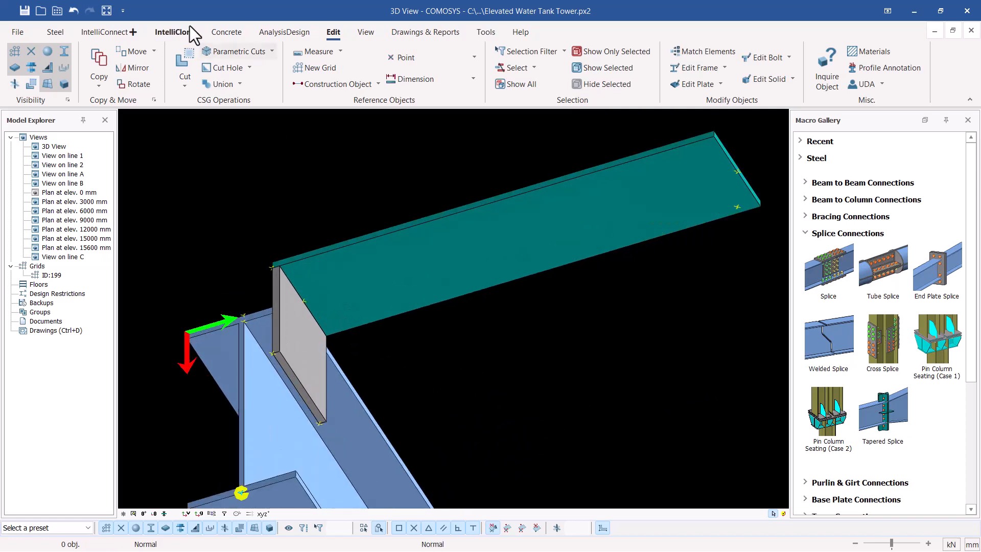
Create a tapered contour plate under the sectional plate through the vertical plate's top and bottom edge midpoints and the two far-end points.
{"action": "left_click", "coordinate": [64, 35]}
{"action": "left_click", "coordinate": [370, 66]}
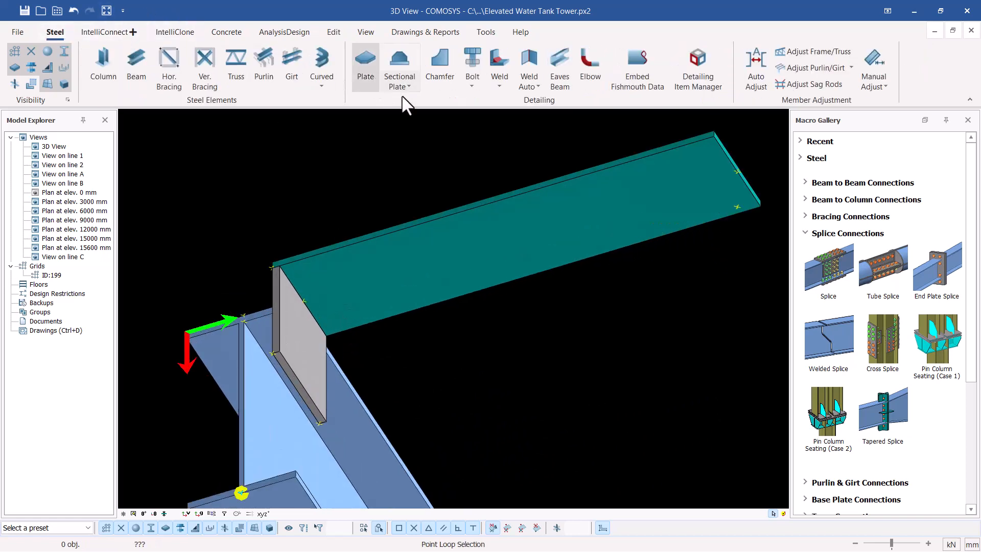
{"action": "scroll", "coordinate": [740, 203], "scroll_direction": "up", "scroll_amount": 4}
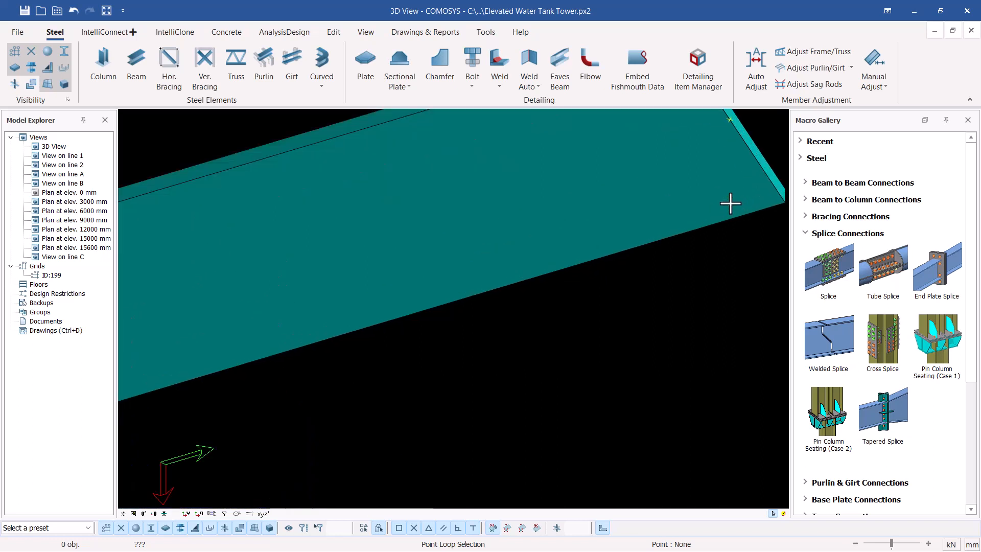
{"action": "scroll", "coordinate": [730, 175], "scroll_direction": "down", "scroll_amount": 2}
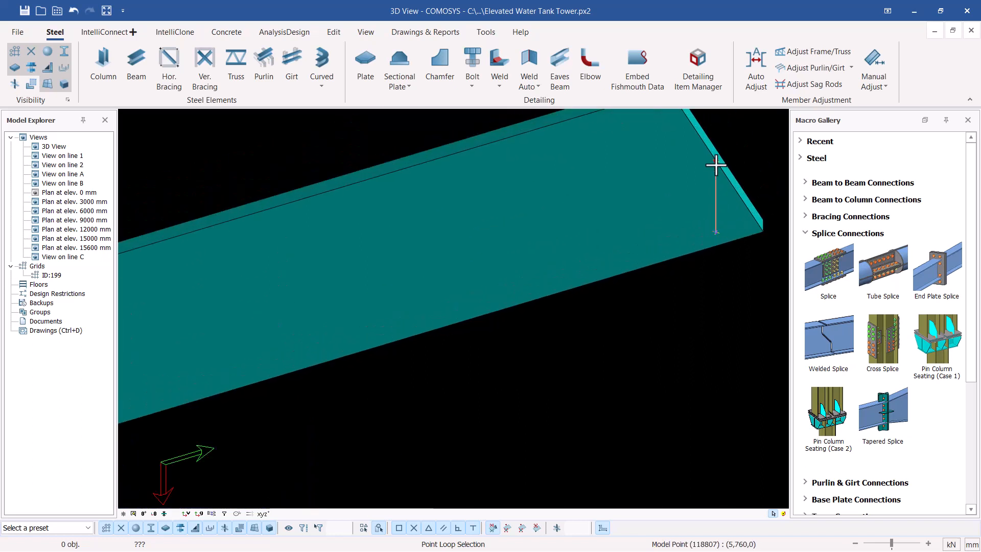
{"action": "scroll", "coordinate": [713, 165], "scroll_direction": "down", "scroll_amount": 3}
{"action": "scroll", "coordinate": [353, 267], "scroll_direction": "up", "scroll_amount": 3}
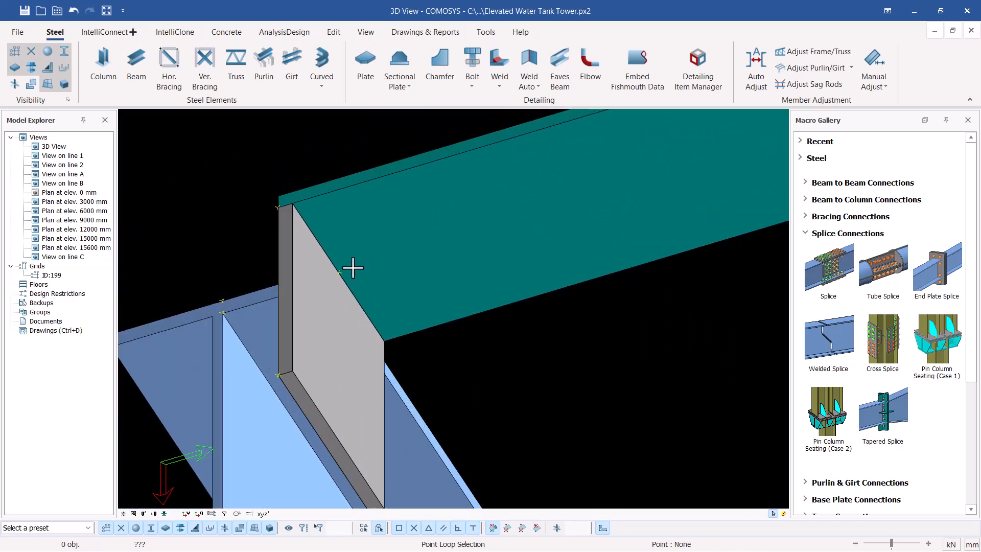
{"action": "scroll", "coordinate": [344, 266], "scroll_direction": "down", "scroll_amount": 2}
{"action": "scroll", "coordinate": [358, 321], "scroll_direction": "up", "scroll_amount": 2}
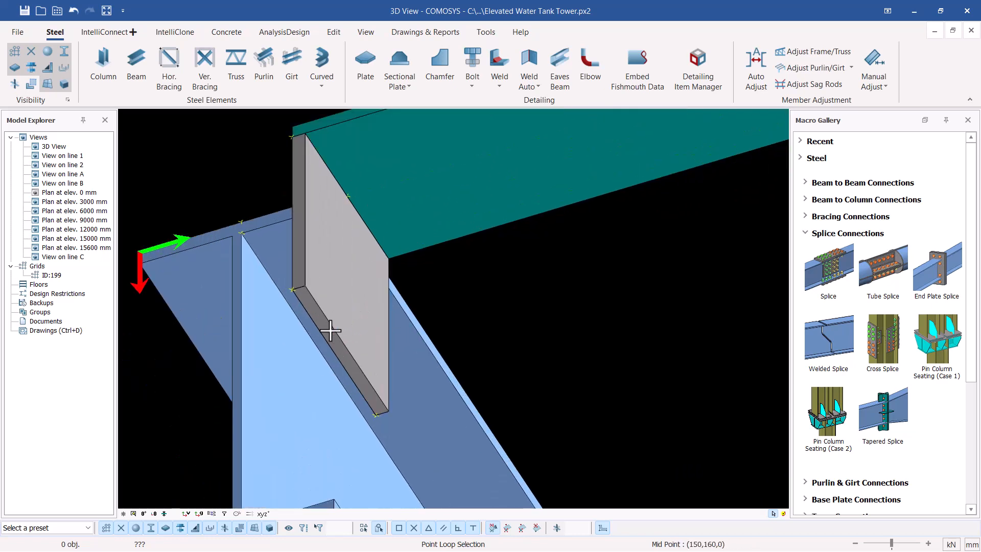
{"action": "scroll", "coordinate": [333, 327], "scroll_direction": "down", "scroll_amount": 3}
{"action": "scroll", "coordinate": [654, 211], "scroll_direction": "up", "scroll_amount": 3}
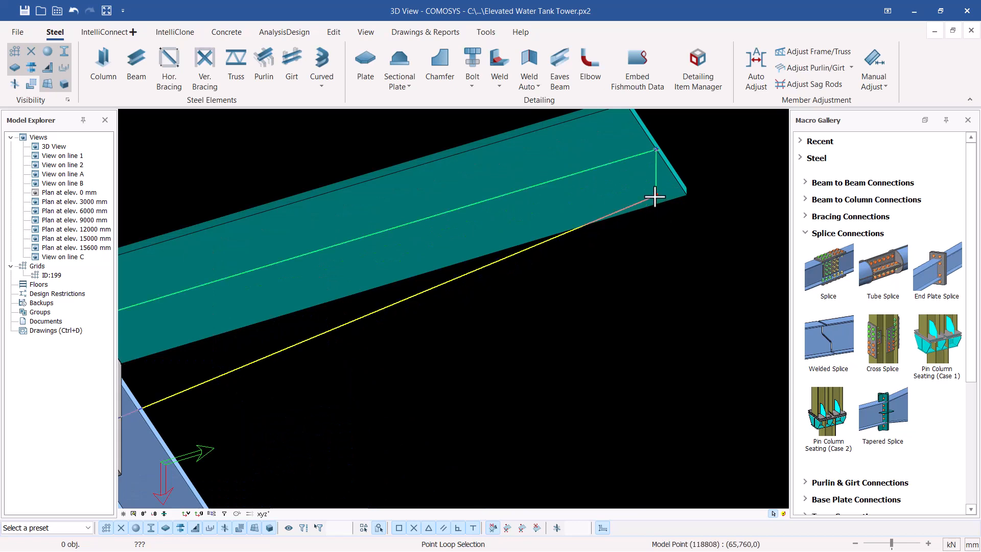
{"action": "right_click", "coordinate": [716, 134]}
{"action": "left_click", "coordinate": [736, 143]}
Set the tapered plate's thickness to 10 mm.
{"action": "scroll", "coordinate": [624, 186], "scroll_direction": "up", "scroll_amount": 2}
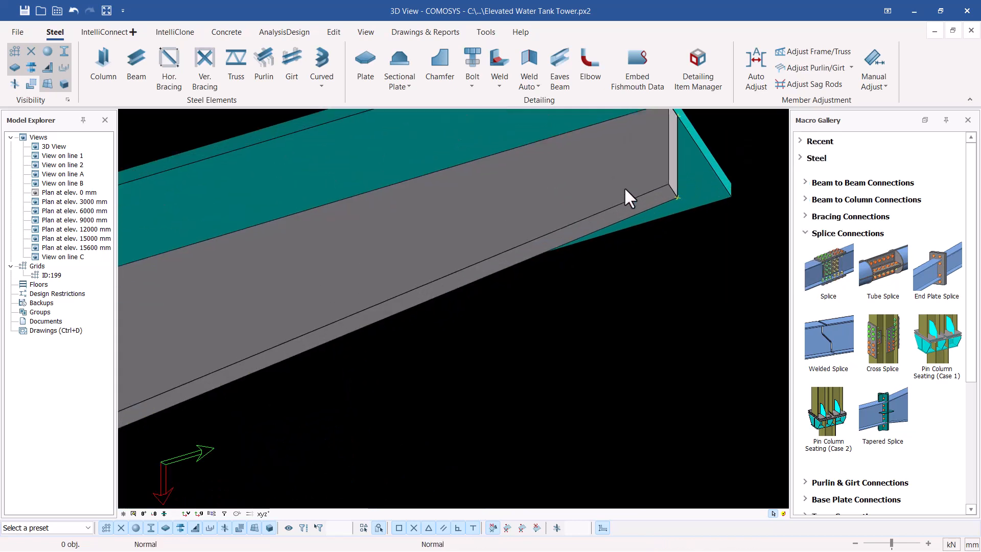
{"action": "left_click", "coordinate": [623, 186]}
{"action": "double_click", "coordinate": [624, 186]}
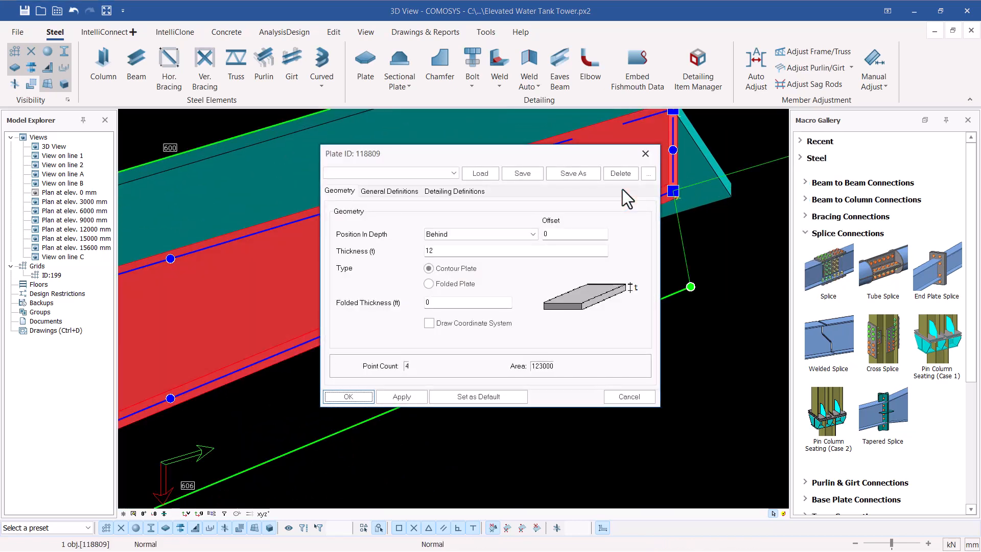
{"action": "left_click", "coordinate": [448, 251]}
{"action": "left_click", "coordinate": [404, 397]}
{"action": "left_click", "coordinate": [368, 398]}
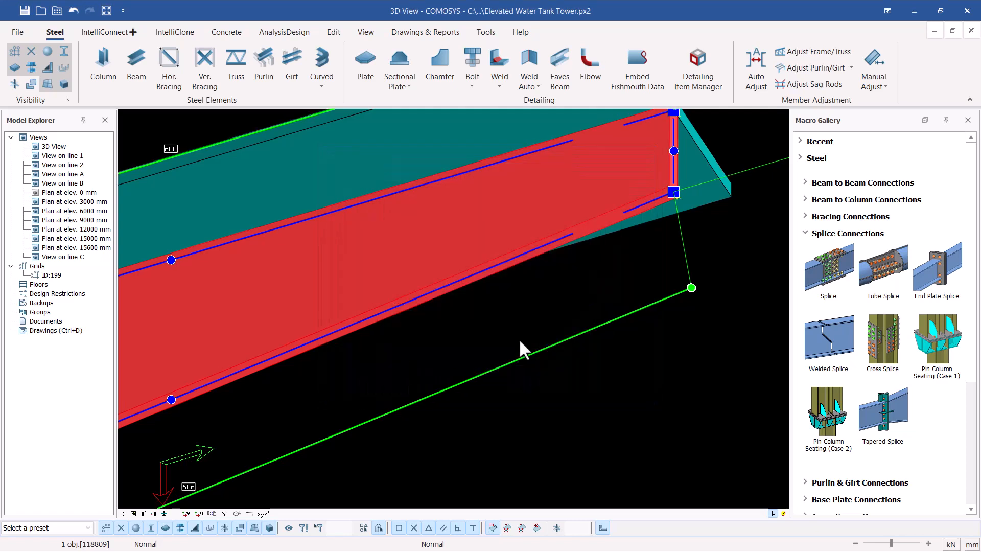
{"action": "left_click", "coordinate": [652, 376]}
Change the tapered plate's position in depth to Middle.
{"action": "scroll", "coordinate": [637, 247], "scroll_direction": "down", "scroll_amount": 3}
{"action": "scroll", "coordinate": [637, 247], "scroll_direction": "up", "scroll_amount": 3}
{"action": "double_click", "coordinate": [613, 227]}
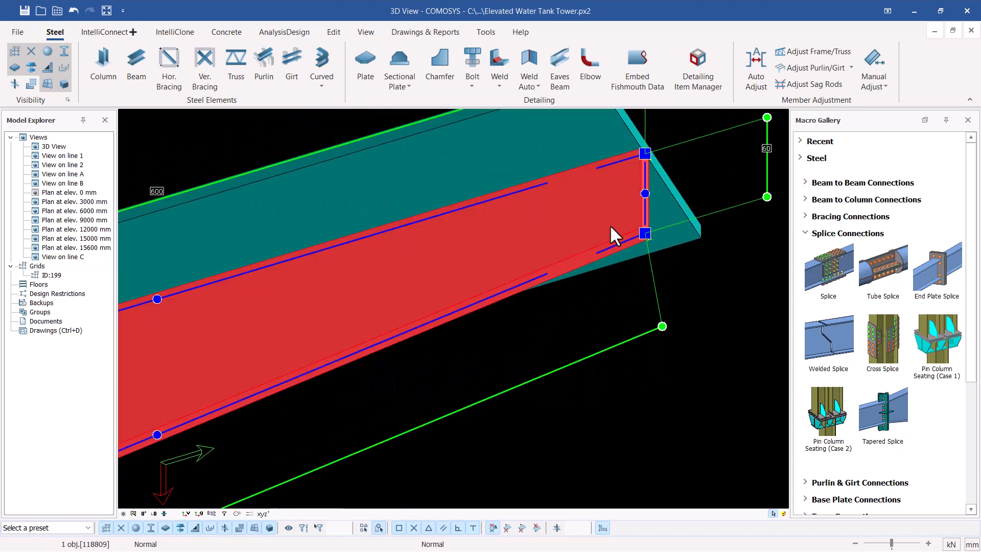
{"action": "left_click", "coordinate": [459, 234]}
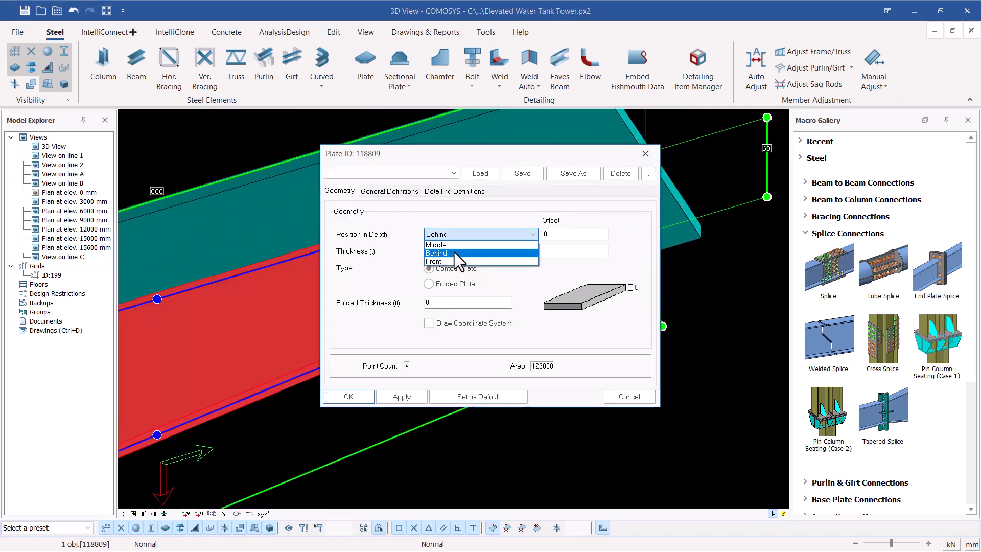
{"action": "left_click", "coordinate": [444, 246]}
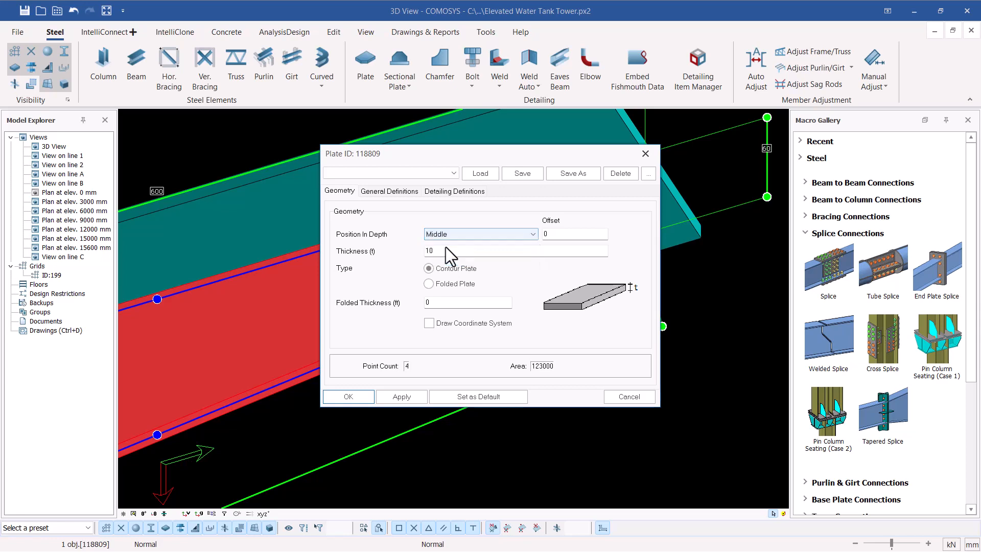
{"action": "left_click", "coordinate": [397, 396]}
{"action": "left_click", "coordinate": [352, 398]}
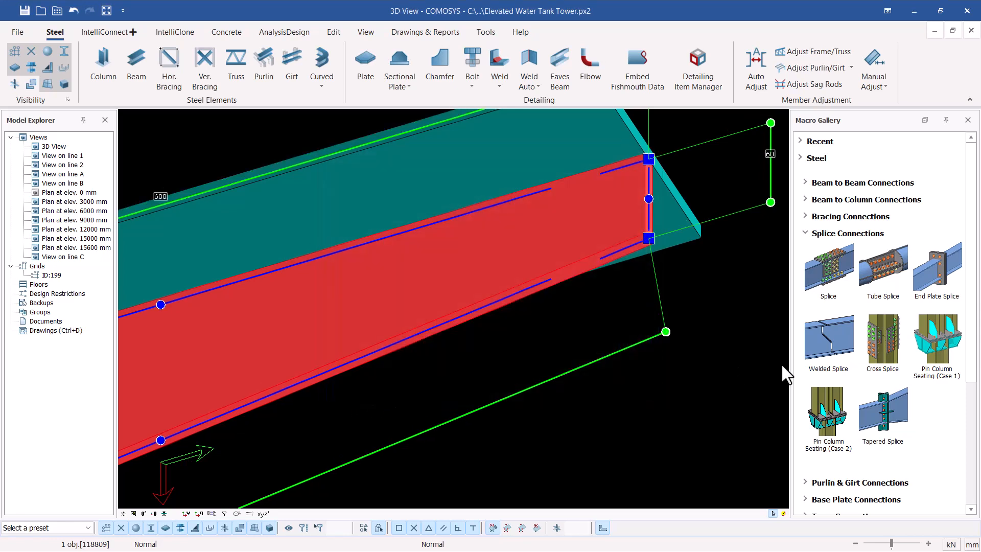
{"action": "key", "text": "Escape"}
Examine from several angles how the assembled bracket plates sit against the outer beam's top flange.
{"action": "scroll", "coordinate": [667, 261], "scroll_direction": "down", "scroll_amount": 5}
{"action": "scroll", "coordinate": [489, 319], "scroll_direction": "up", "scroll_amount": 3}
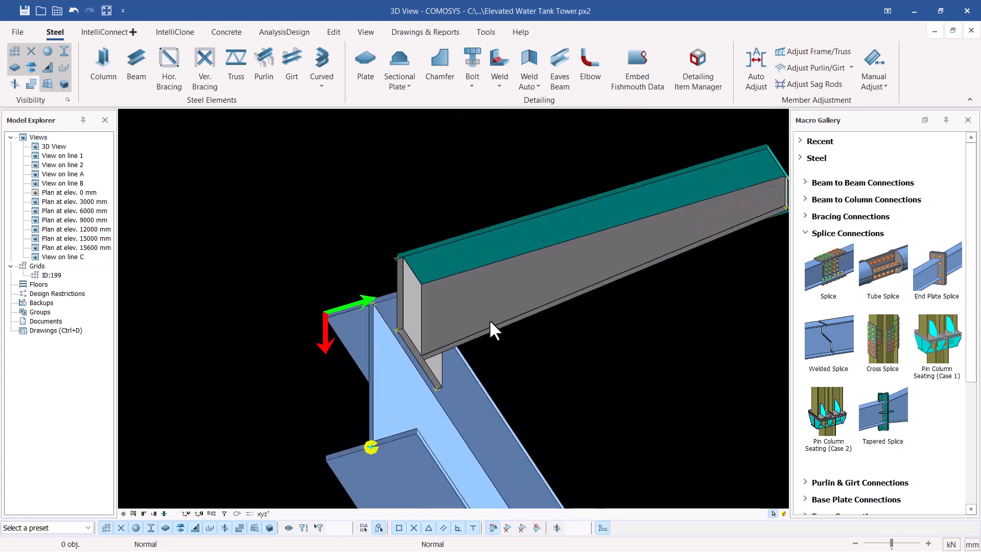
{"action": "left_click", "coordinate": [446, 314]}
{"action": "mouse_move", "coordinate": [434, 301]}
{"action": "middle_mouse_down"}
{"action": "mouse_move", "coordinate": [480, 322]}
{"action": "mouse_move", "coordinate": [429, 286]}
{"action": "mouse_move", "coordinate": [388, 279]}
{"action": "mouse_move", "coordinate": [461, 332]}
{"action": "mouse_move", "coordinate": [437, 302]}
{"action": "middle_mouse_up"}
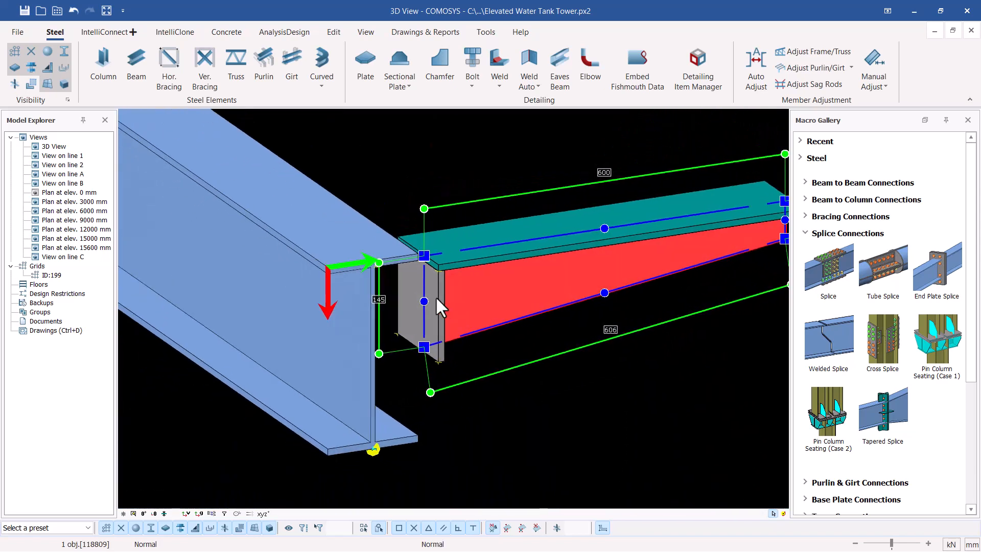
{"action": "left_click", "coordinate": [377, 188]}
{"action": "scroll", "coordinate": [413, 253], "scroll_direction": "up", "scroll_amount": 4}
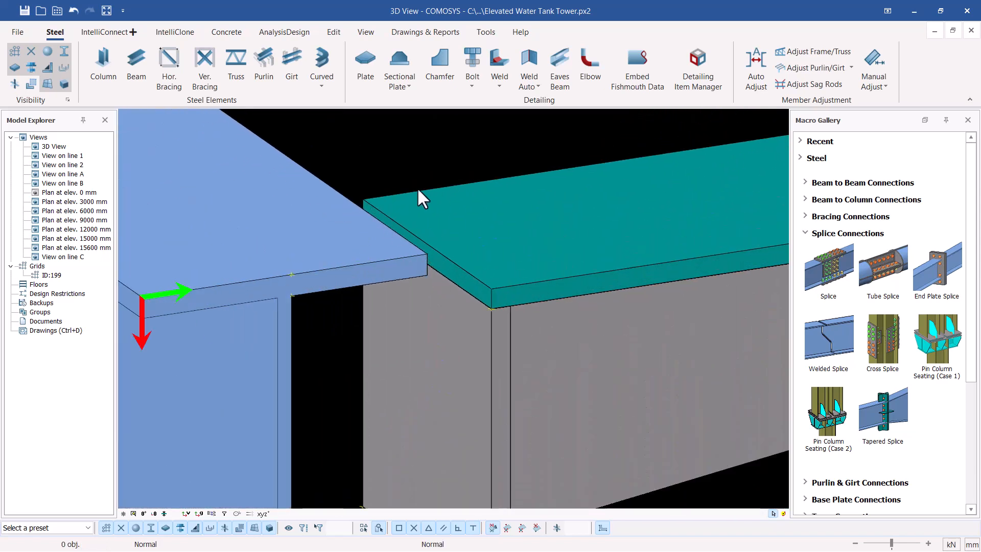
{"action": "scroll", "coordinate": [478, 279], "scroll_direction": "down", "scroll_amount": 3}
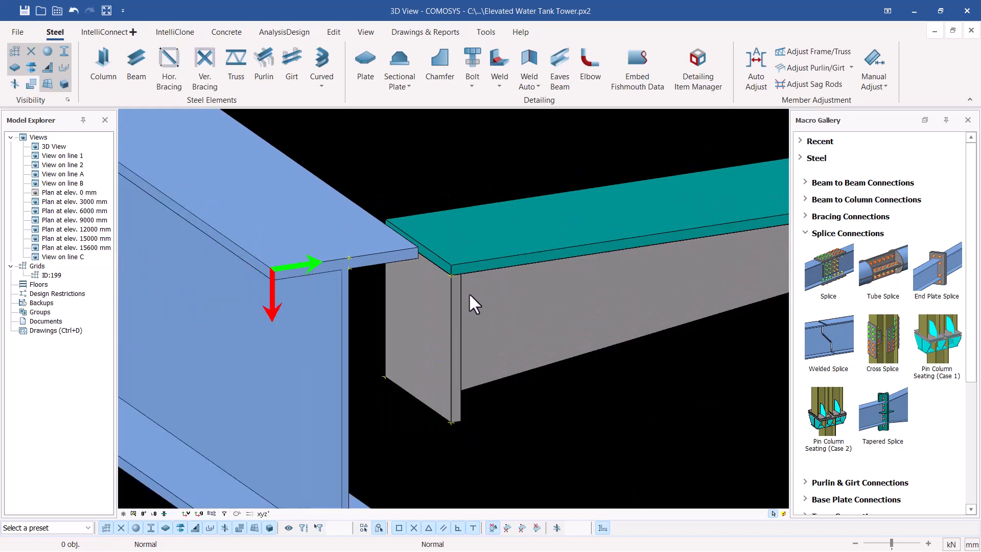
{"action": "scroll", "coordinate": [483, 250], "scroll_direction": "down", "scroll_amount": 3}
Move all bracket plates from the horizontal plate's top corner to the point above the web on the outer beam's top flange end.
{"action": "left_click_drag", "start_coordinate": [535, 200], "coordinate": [440, 350]}
{"action": "right_click", "coordinate": [524, 207]}
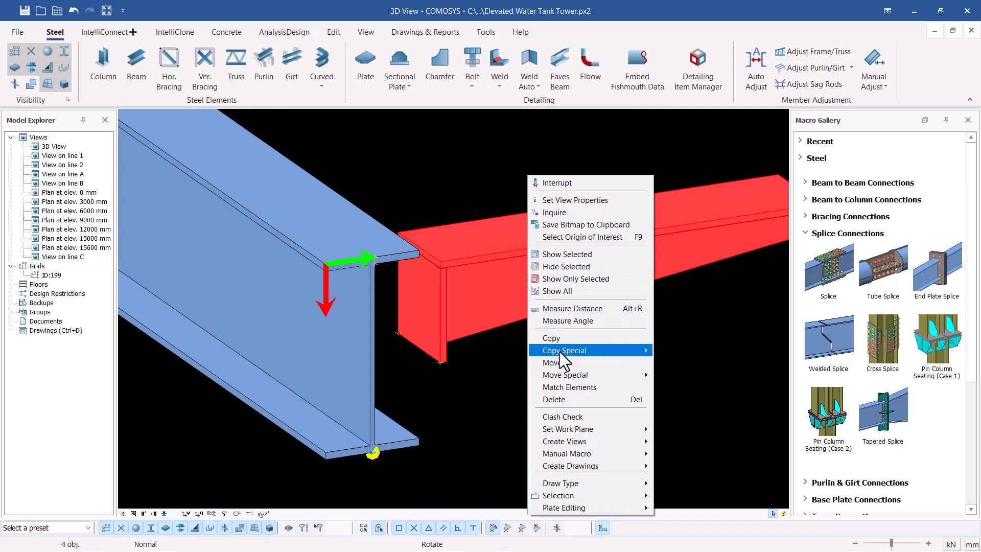
{"action": "left_click", "coordinate": [551, 362]}
{"action": "scroll", "coordinate": [407, 263], "scroll_direction": "up", "scroll_amount": 6}
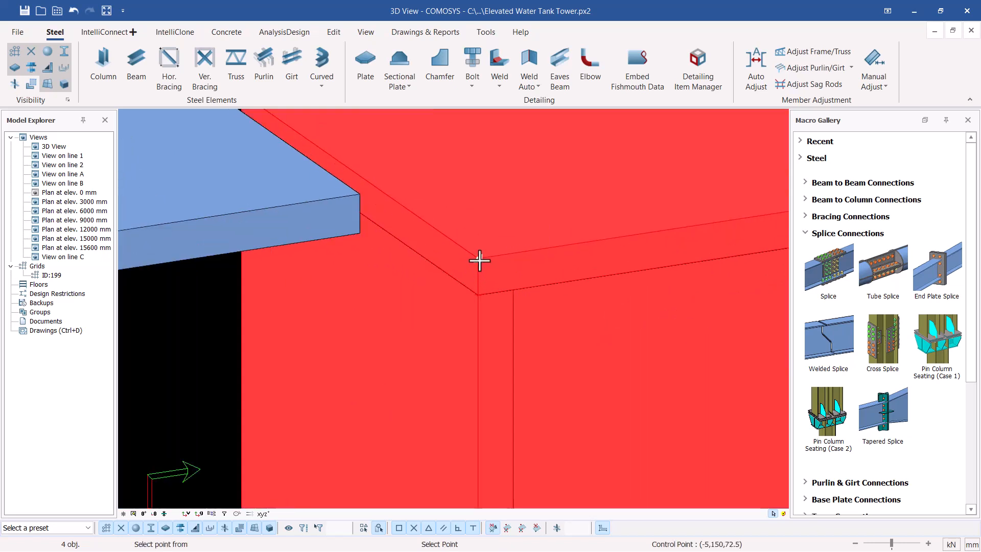
{"action": "left_click", "coordinate": [479, 261]}
{"action": "scroll", "coordinate": [557, 245], "scroll_direction": "down", "scroll_amount": 4}
{"action": "scroll", "coordinate": [385, 254], "scroll_direction": "up", "scroll_amount": 4}
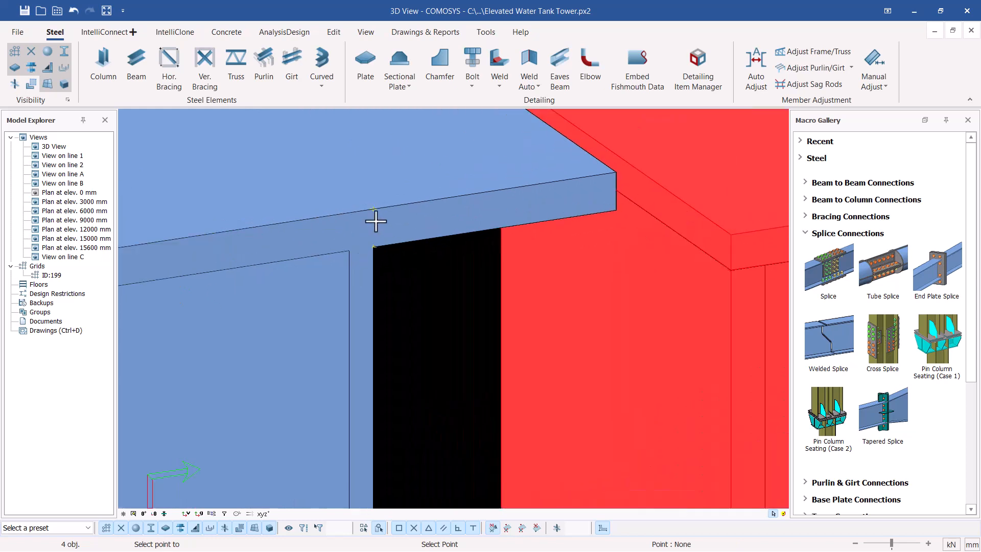
{"action": "left_click", "coordinate": [373, 209]}
{"action": "scroll", "coordinate": [403, 229], "scroll_direction": "down", "scroll_amount": 6}
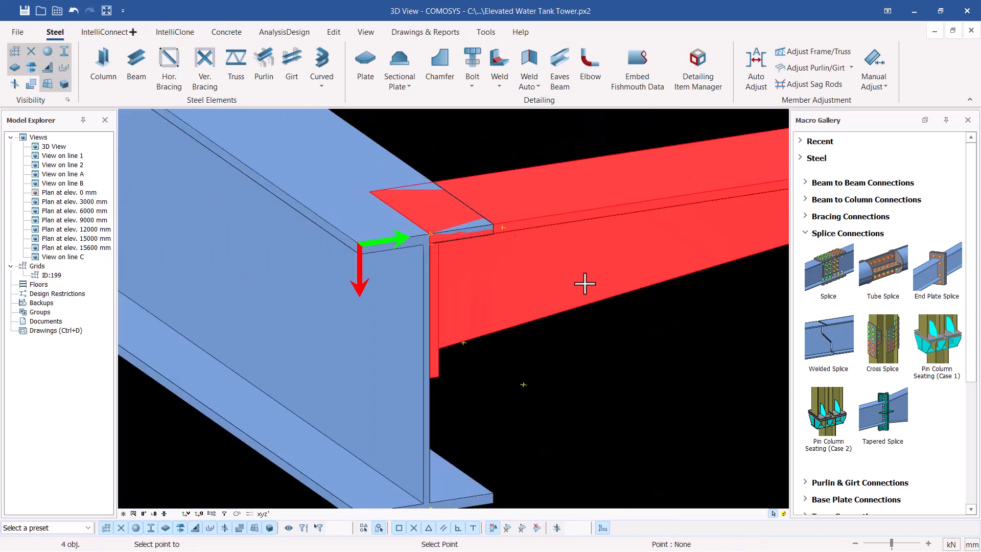
{"action": "key", "text": "Escape"}
{"action": "left_click", "coordinate": [676, 332]}
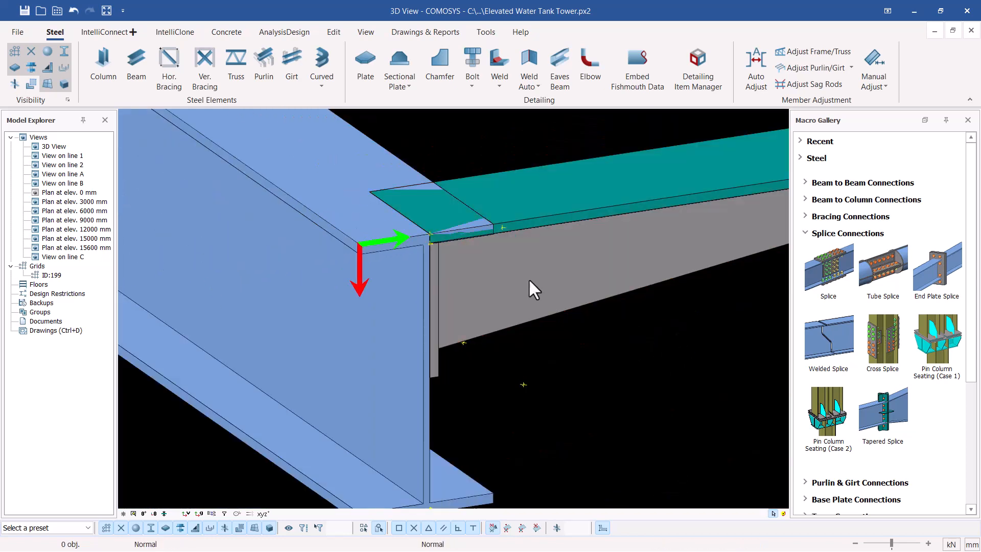
Apply a Part Cut to the horizontal plate, using the outer beam as the cutting part.
{"action": "scroll", "coordinate": [529, 278], "scroll_direction": "down", "scroll_amount": 3}
{"action": "middle_click_drag", "start_coordinate": [492, 263], "coordinate": [450, 260]}
{"action": "scroll", "coordinate": [548, 199], "scroll_direction": "up", "scroll_amount": 5}
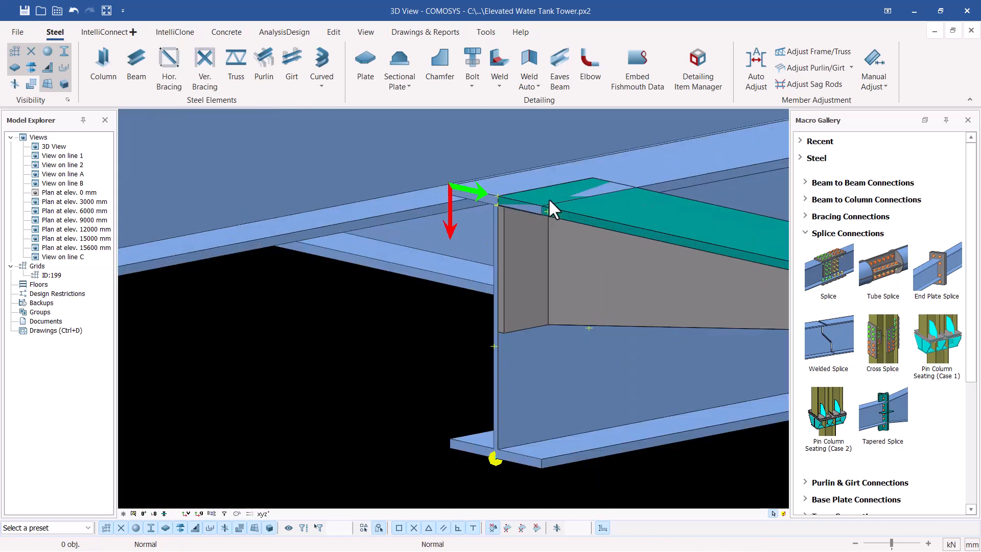
{"action": "middle_click_drag", "start_coordinate": [544, 237], "coordinate": [546, 243]}
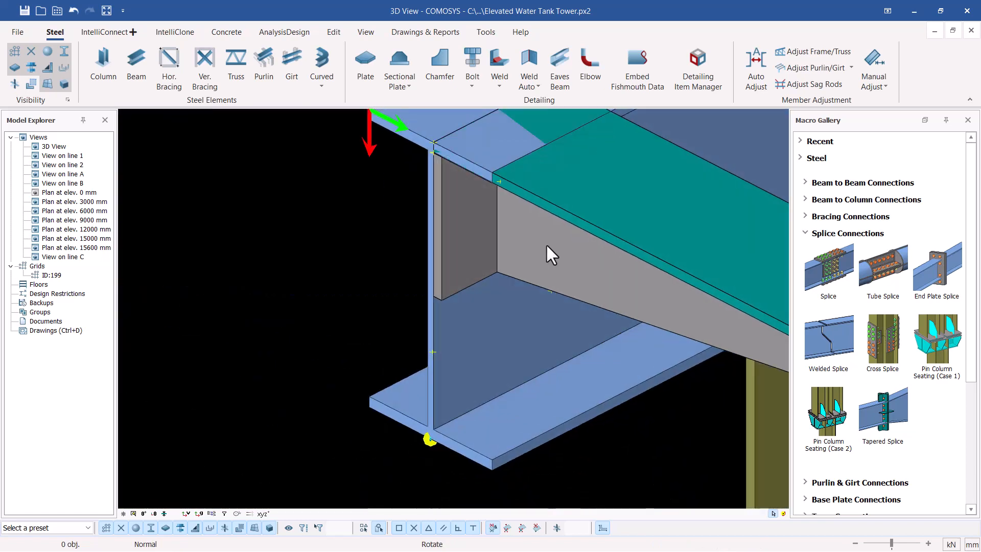
{"action": "scroll", "coordinate": [546, 243], "scroll_direction": "down", "scroll_amount": 2}
{"action": "scroll", "coordinate": [523, 161], "scroll_direction": "up", "scroll_amount": 5}
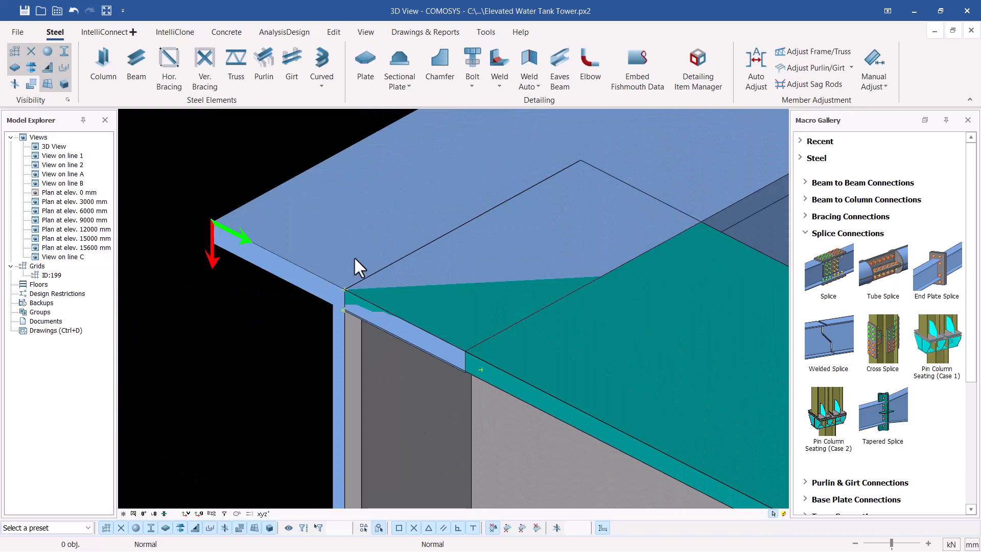
{"action": "scroll", "coordinate": [354, 256], "scroll_direction": "down", "scroll_amount": 2}
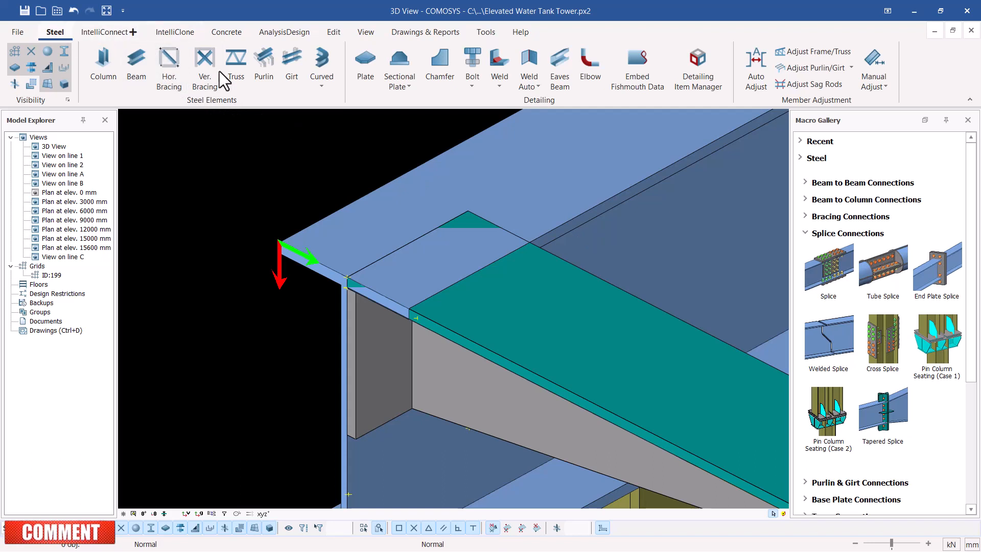
{"action": "left_click", "coordinate": [332, 35]}
{"action": "left_click", "coordinate": [186, 83]}
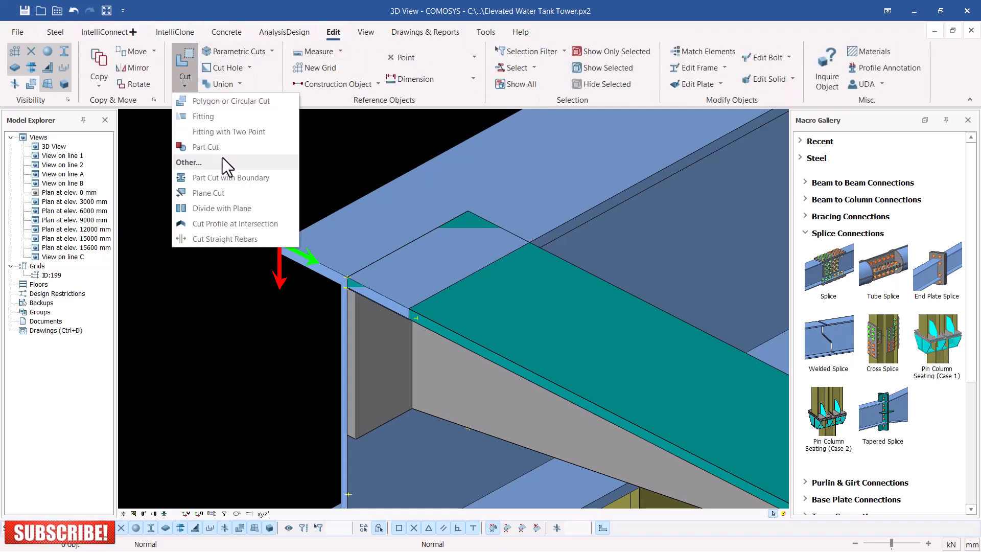
{"action": "left_click", "coordinate": [213, 149]}
{"action": "left_click", "coordinate": [581, 351]}
{"action": "left_click", "coordinate": [575, 207]}
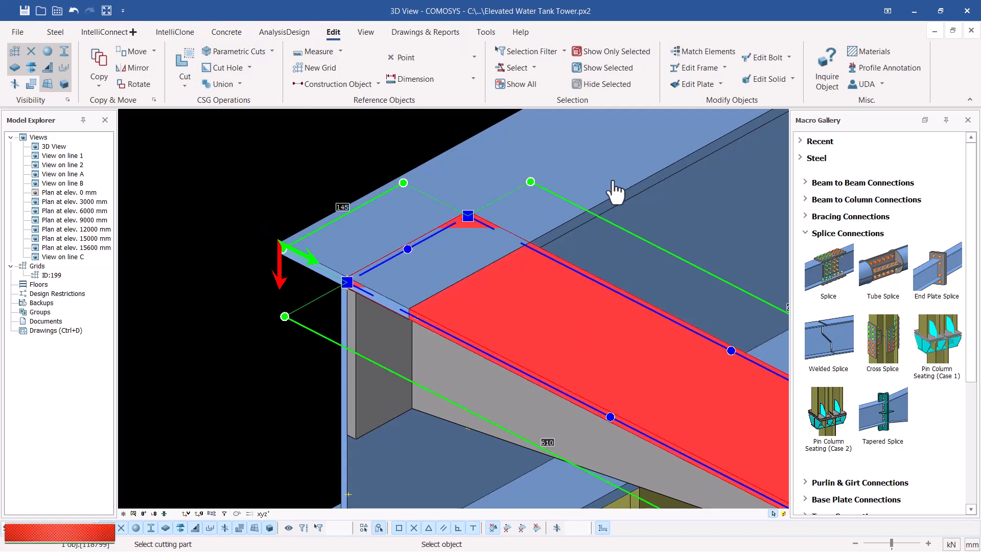
{"action": "left_click", "coordinate": [534, 322]}
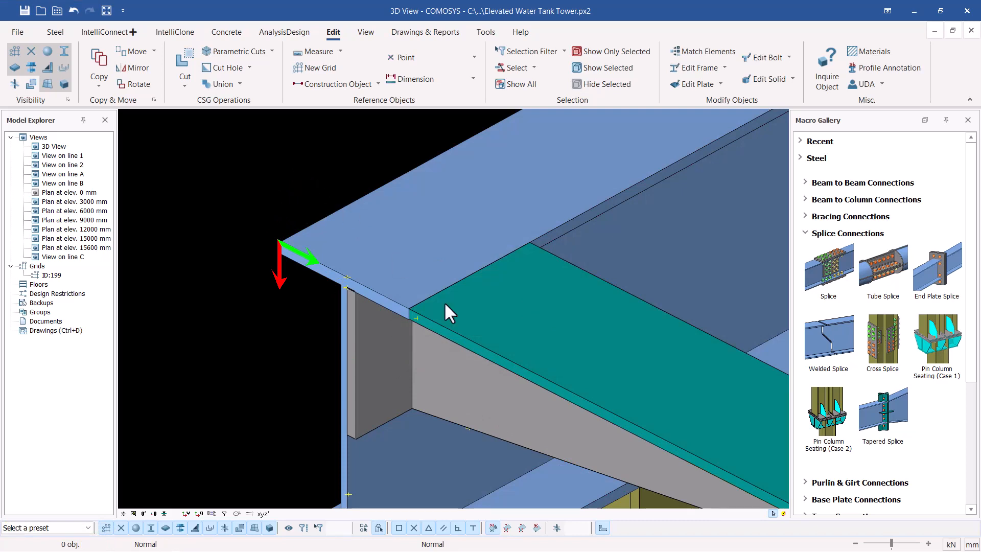
Examine from the side how the bracket plates meet the underside of the outer beam's top flange.
{"action": "left_click", "coordinate": [414, 319]}
{"action": "mouse_move", "coordinate": [414, 318]}
{"action": "middle_mouse_down"}
{"action": "mouse_move", "coordinate": [425, 299]}
{"action": "mouse_move", "coordinate": [399, 349]}
{"action": "middle_mouse_up"}
{"action": "scroll", "coordinate": [399, 349], "scroll_direction": "up", "scroll_amount": 3}
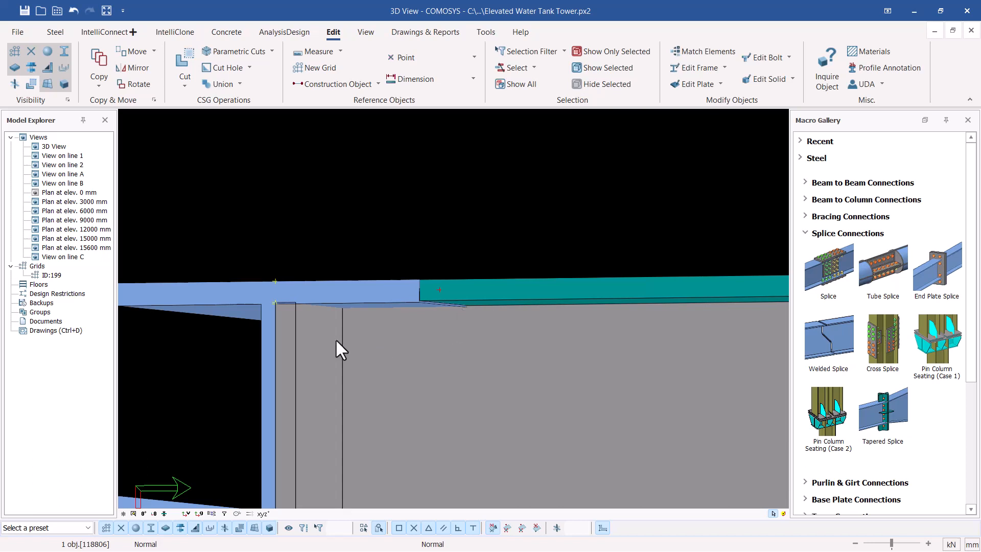
{"action": "scroll", "coordinate": [289, 319], "scroll_direction": "up", "scroll_amount": 2}
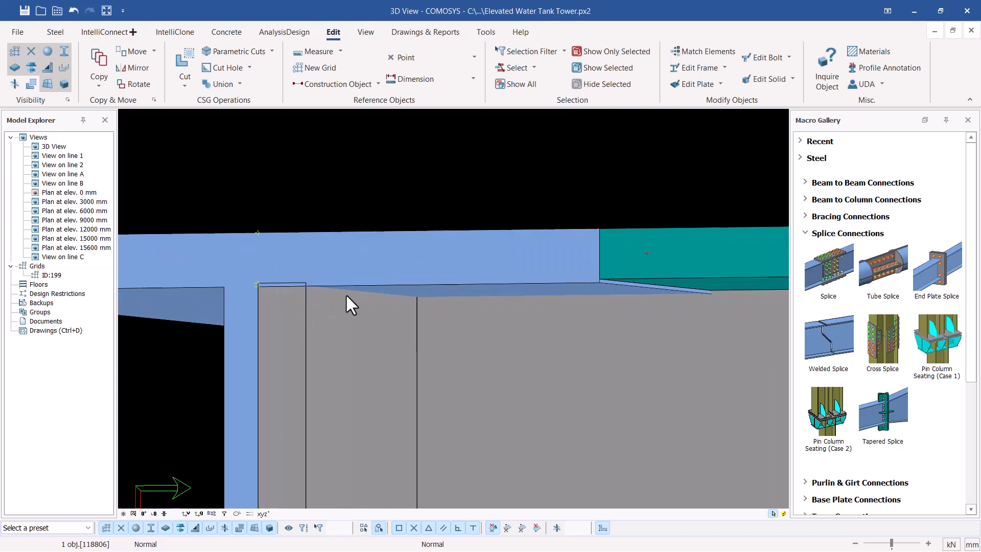
{"action": "scroll", "coordinate": [367, 271], "scroll_direction": "down", "scroll_amount": 1}
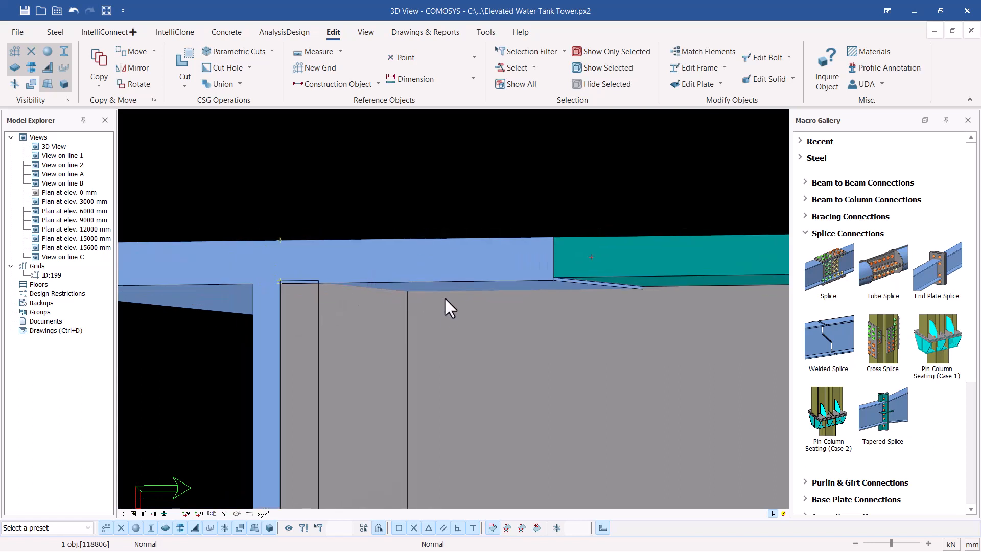
{"action": "scroll", "coordinate": [477, 296], "scroll_direction": "down", "scroll_amount": 1}
Hide the outer beam that carries the bracket so the vertical plate's outer face is exposed.
{"action": "left_click", "coordinate": [482, 276]}
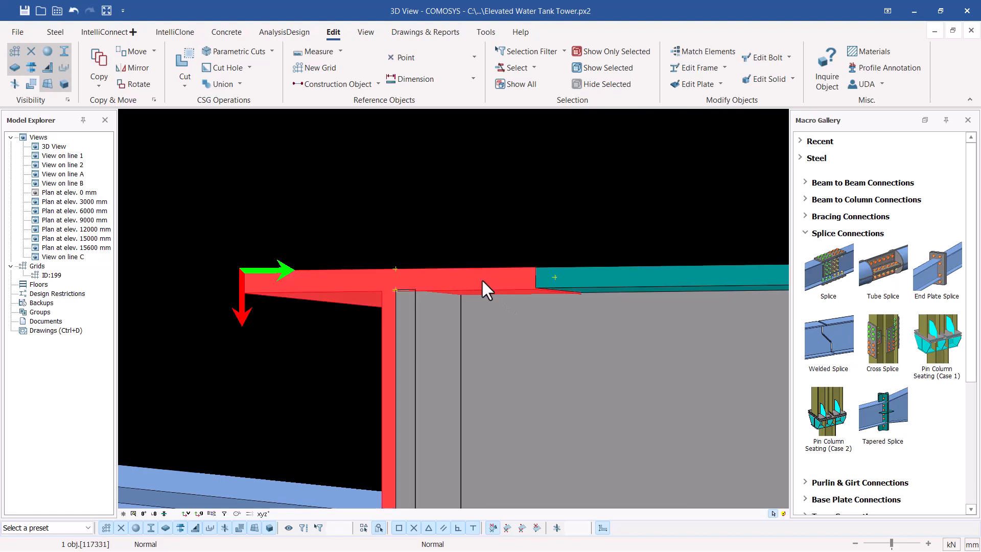
{"action": "middle_click_drag", "start_coordinate": [481, 278], "coordinate": [467, 315]}
{"action": "scroll", "coordinate": [471, 329], "scroll_direction": "down", "scroll_amount": 5}
{"action": "scroll", "coordinate": [471, 329], "scroll_direction": "down", "scroll_amount": 4}
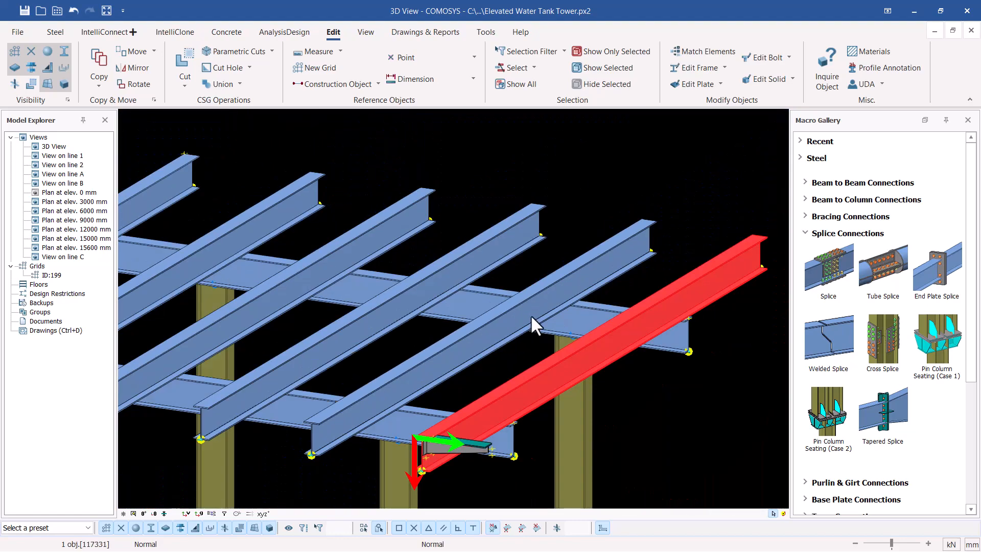
{"action": "middle_click_drag", "start_coordinate": [531, 314], "coordinate": [483, 249]}
{"action": "scroll", "coordinate": [483, 249], "scroll_direction": "down", "scroll_amount": 3}
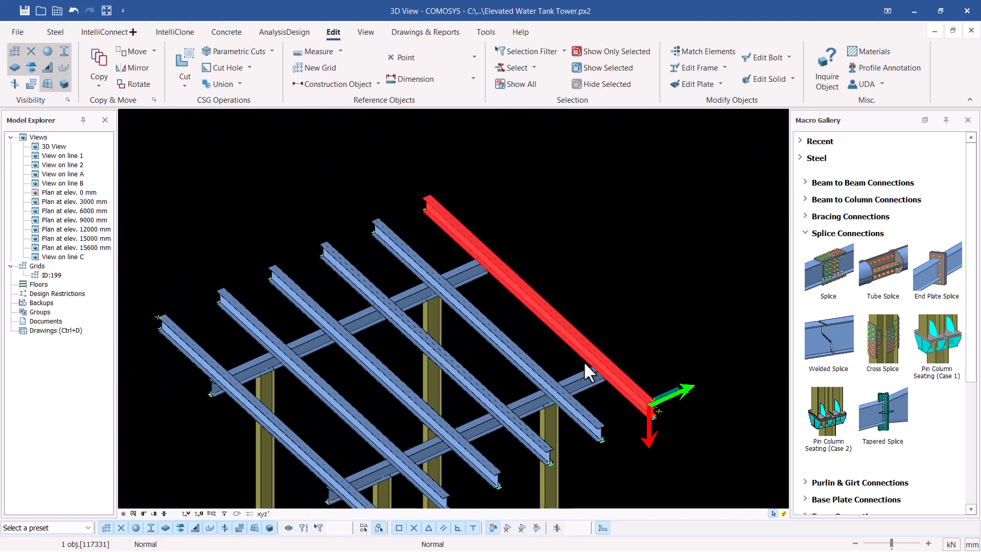
{"action": "scroll", "coordinate": [588, 371], "scroll_direction": "up", "scroll_amount": 8}
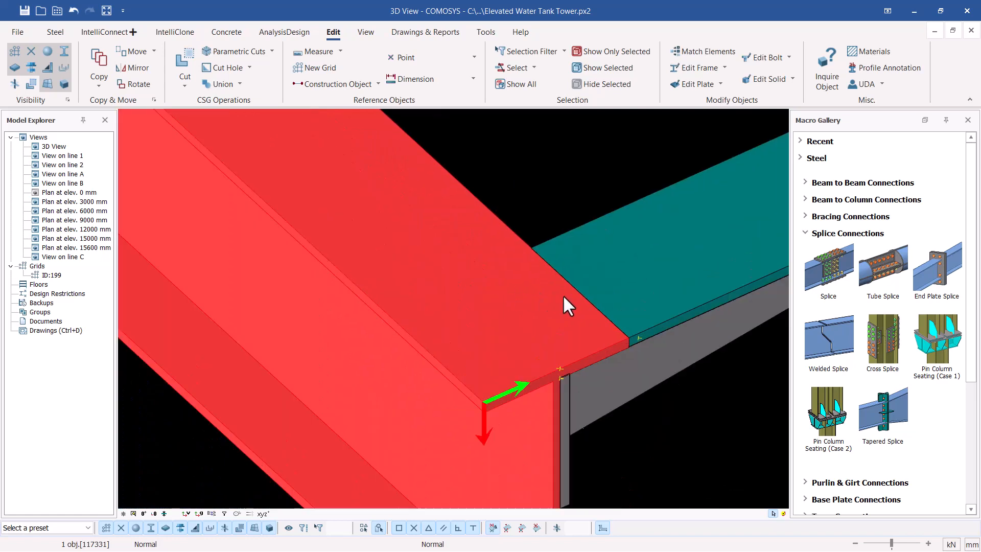
{"action": "right_click", "coordinate": [470, 268]}
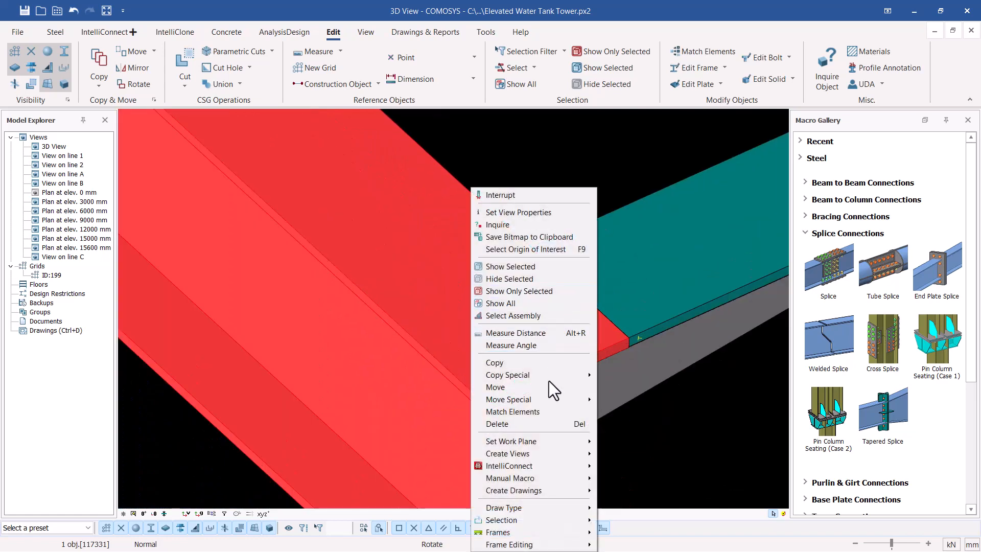
{"action": "left_click", "coordinate": [509, 280]}
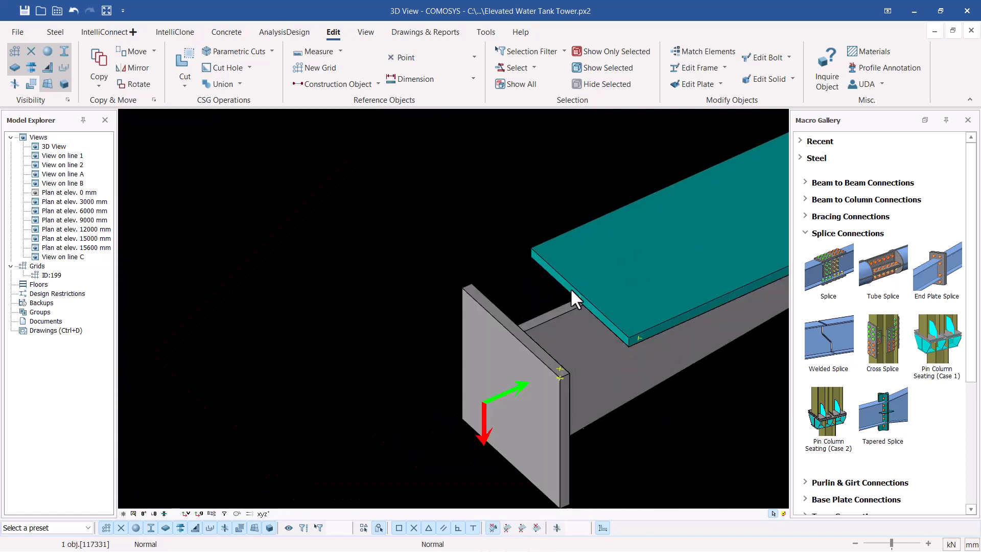
Place a reference point at the free top corner of the vertical plate's outer face.
{"action": "scroll", "coordinate": [565, 400], "scroll_direction": "up", "scroll_amount": 2}
{"action": "scroll", "coordinate": [572, 374], "scroll_direction": "up", "scroll_amount": 2}
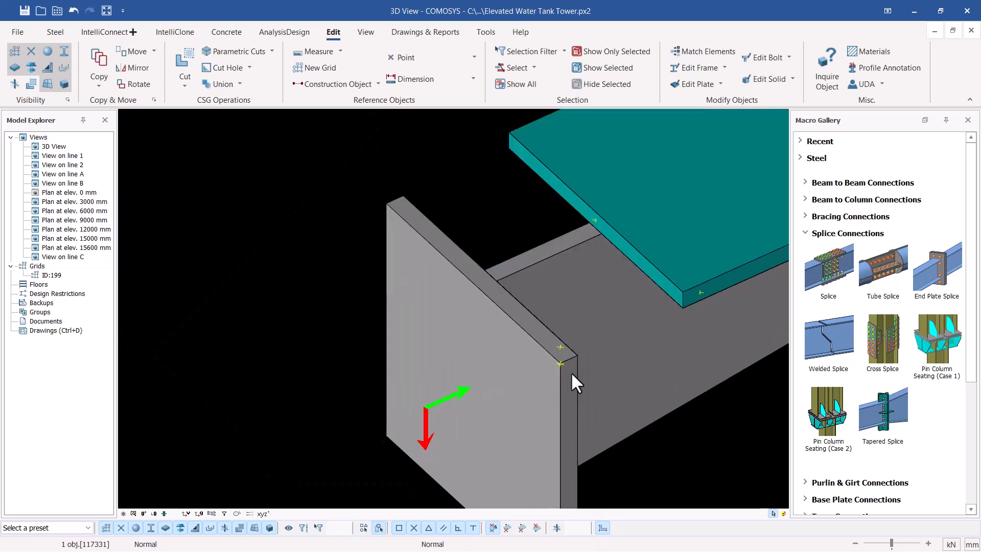
{"action": "left_click", "coordinate": [436, 60]}
{"action": "left_click", "coordinate": [436, 72]}
{"action": "scroll", "coordinate": [394, 211], "scroll_direction": "up", "scroll_amount": 2}
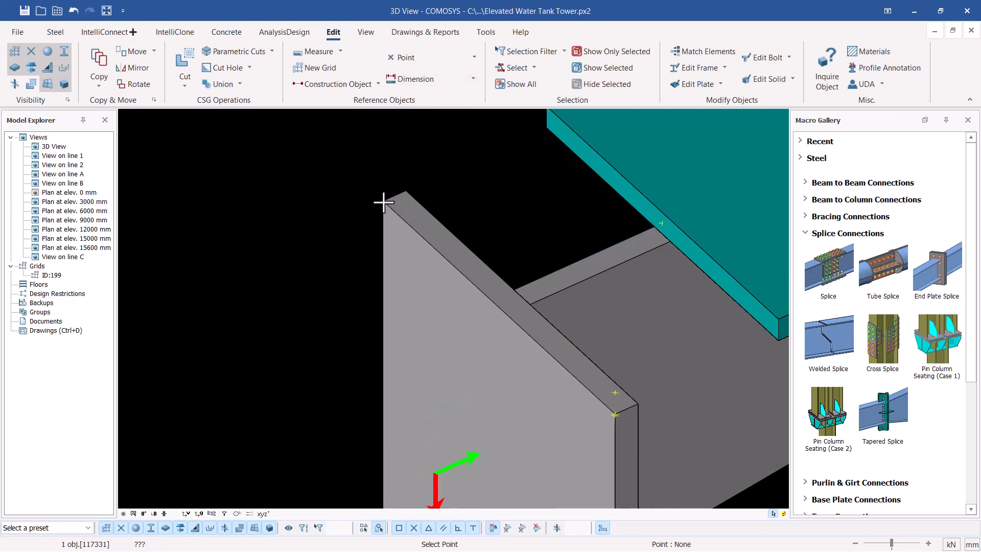
{"action": "right_click_drag", "start_coordinate": [431, 195], "coordinate": [466, 178]}
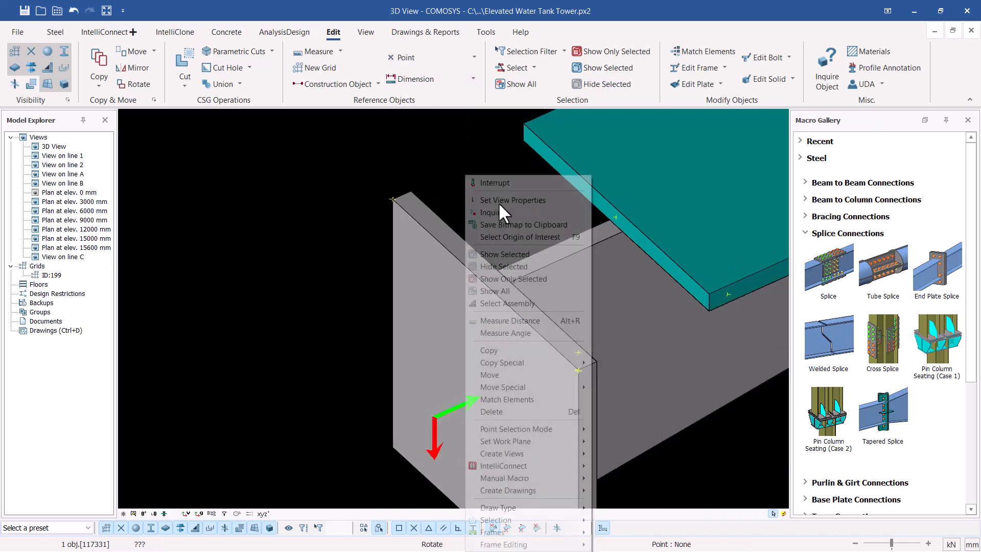
{"action": "left_click", "coordinate": [508, 183]}
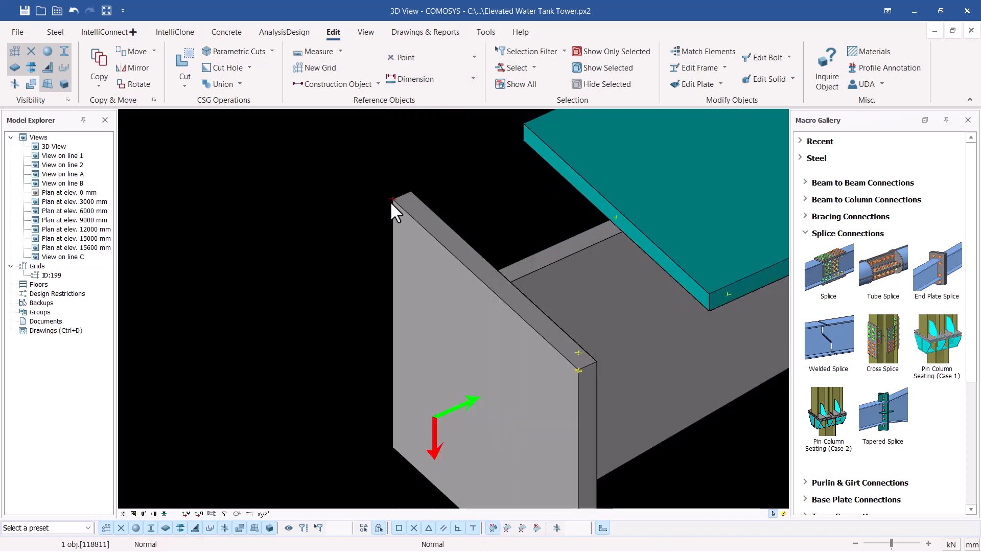
Copy the two top corner points of the vertical plate once by distance, with X 20, Y 0 and Z 0 mm.
{"action": "left_click", "coordinate": [578, 370], "text": "ctrl"}
{"action": "right_click", "coordinate": [477, 228]}
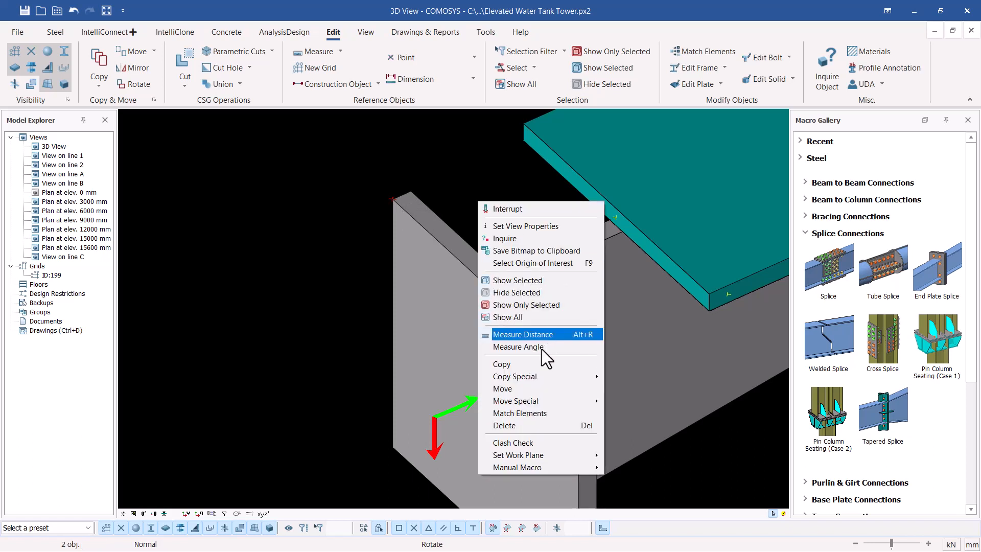
{"action": "mouse_move", "coordinate": [532, 377]}
{"action": "left_click", "coordinate": [617, 376]}
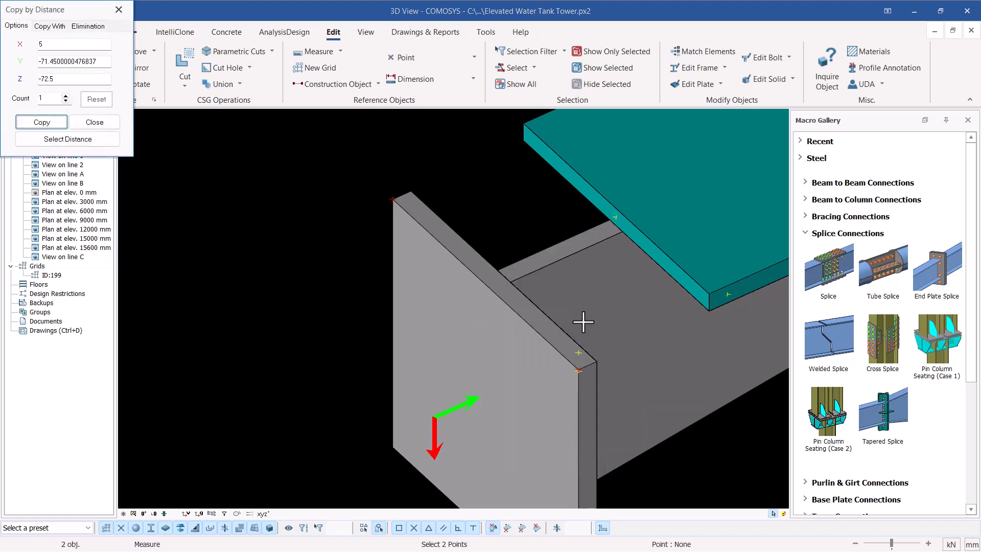
{"action": "left_click_drag", "start_coordinate": [104, 59], "coordinate": [3, 54]}
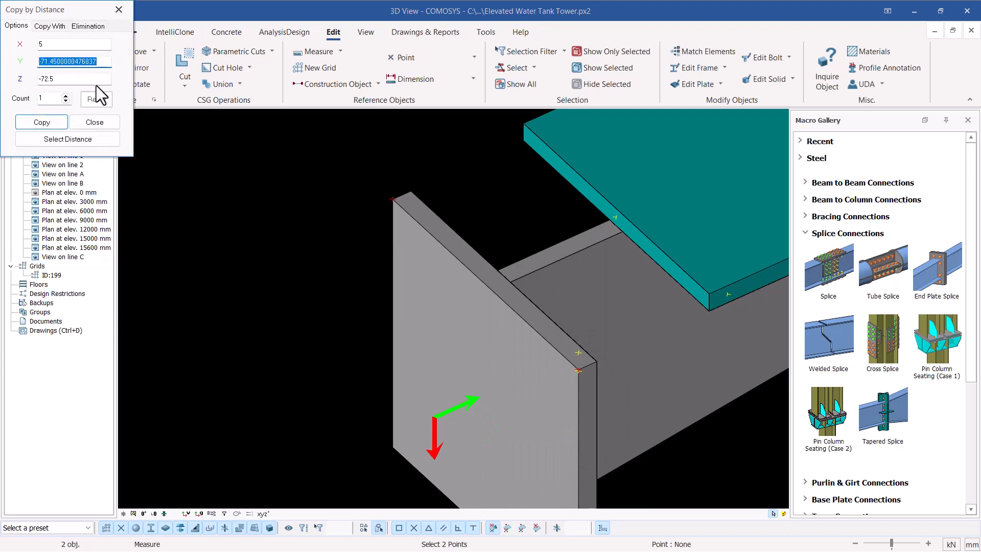
{"action": "type", "text": "0"}
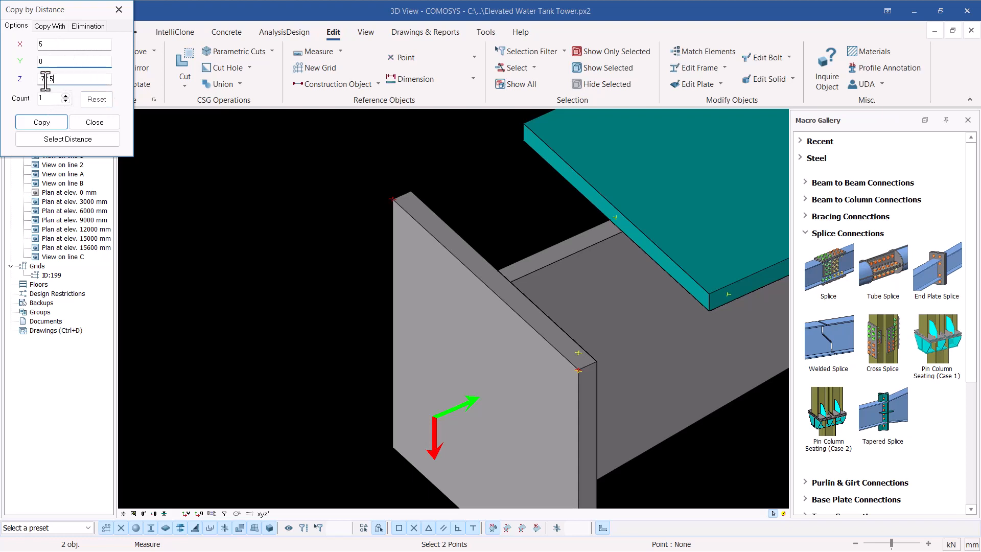
{"action": "left_click_drag", "start_coordinate": [104, 79], "coordinate": [37, 82]}
{"action": "type", "text": "0"}
{"action": "left_click_drag", "start_coordinate": [52, 46], "coordinate": [18, 41]}
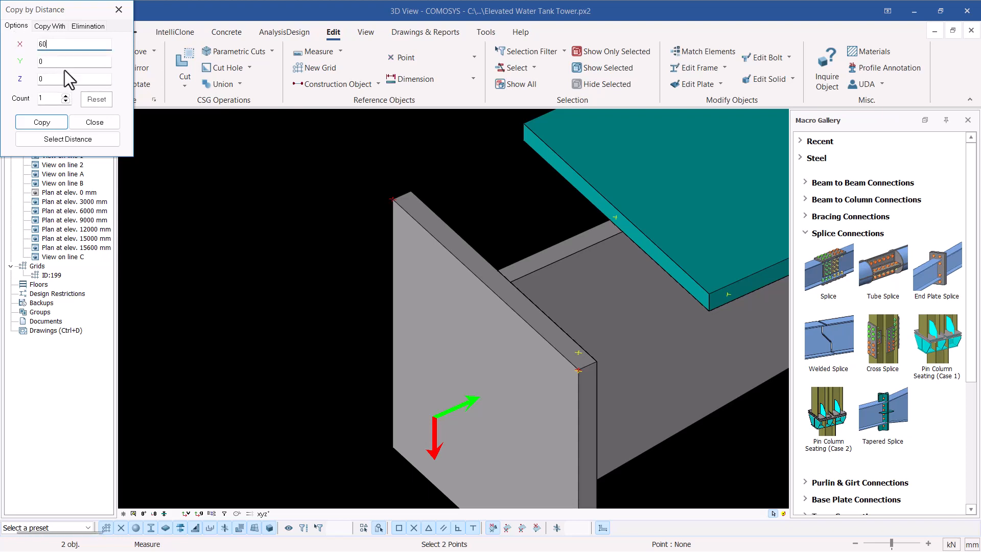
{"action": "key", "text": "BackSpace"}
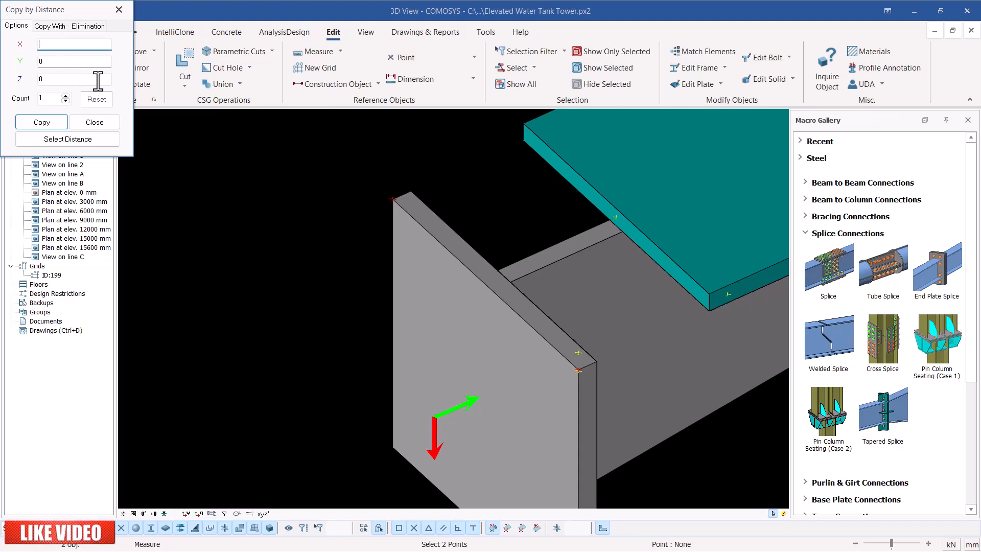
{"action": "type", "text": "20"}
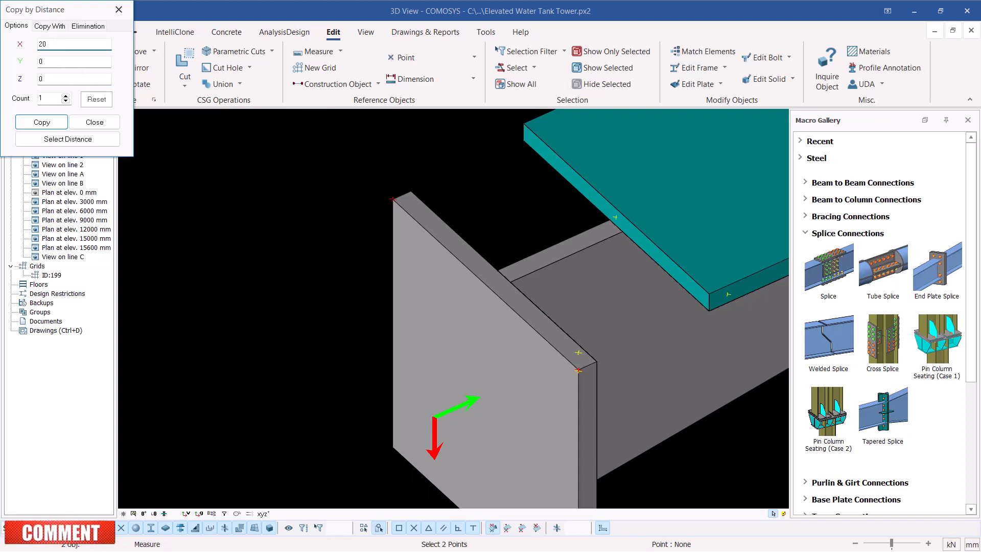
{"action": "left_click", "coordinate": [34, 126]}
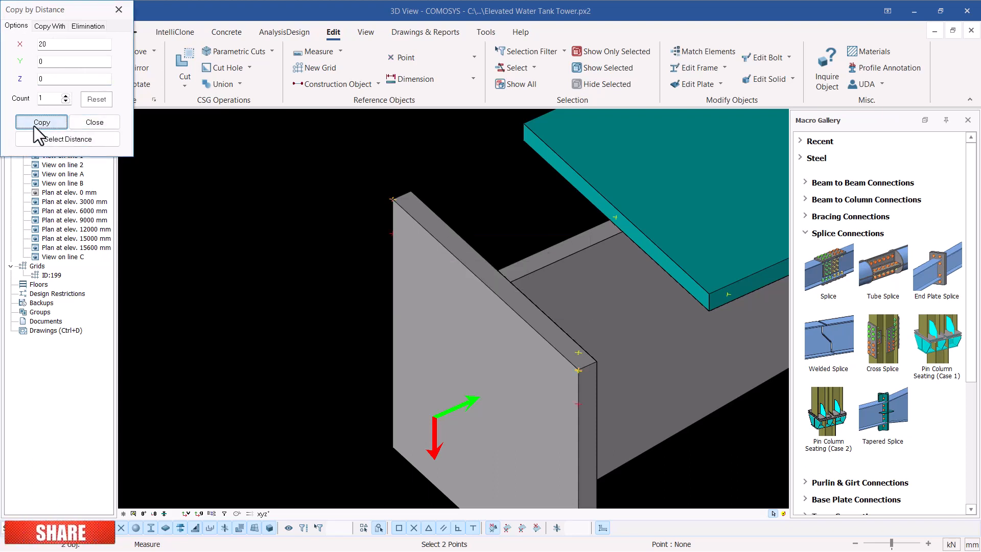
{"action": "scroll", "coordinate": [413, 224], "scroll_direction": "down", "scroll_amount": 2}
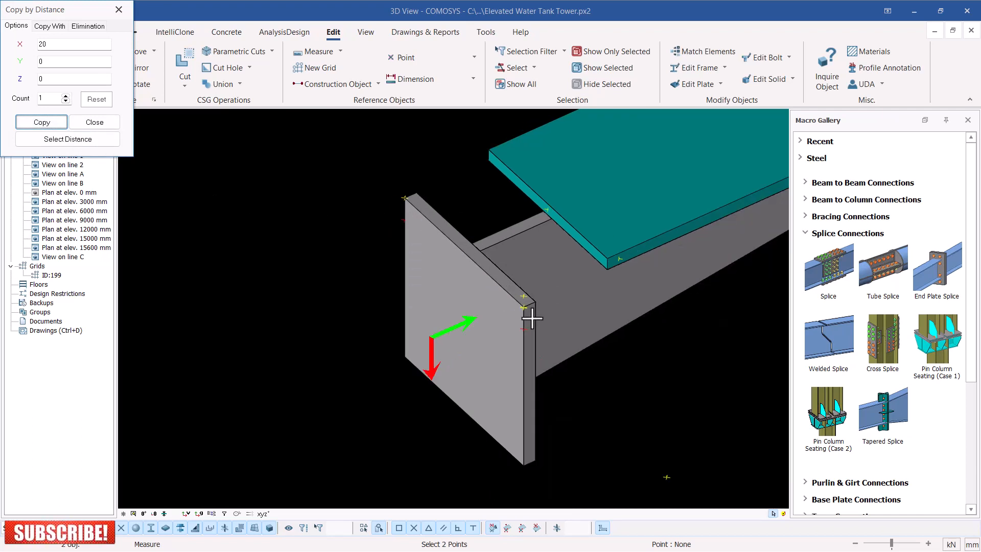
{"action": "scroll", "coordinate": [477, 266], "scroll_direction": "up", "scroll_amount": 2}
{"action": "right_click", "coordinate": [459, 164]}
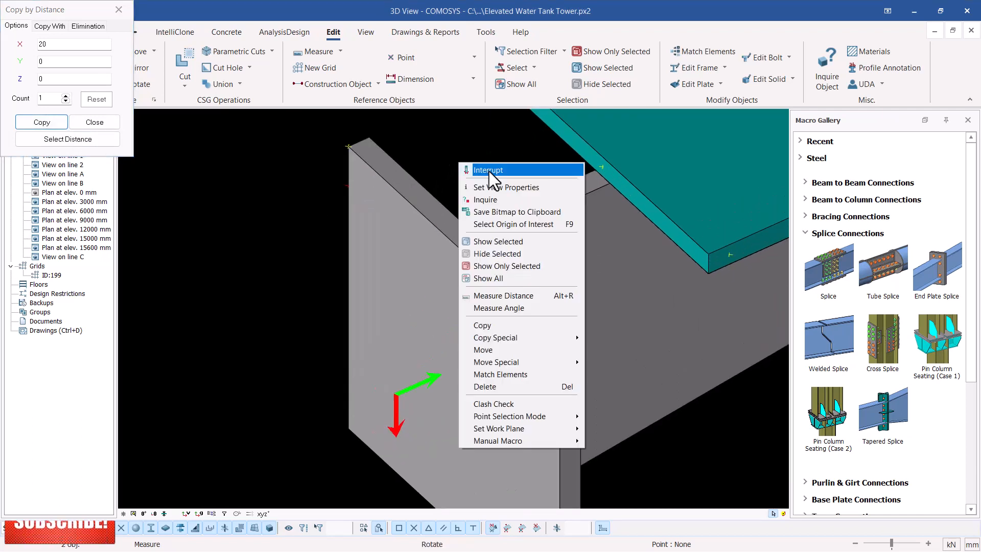
Cut the top strip off the vertical plate with a polygon cut through its two top corner points and their 20 mm copies.
{"action": "left_click", "coordinate": [489, 170]}
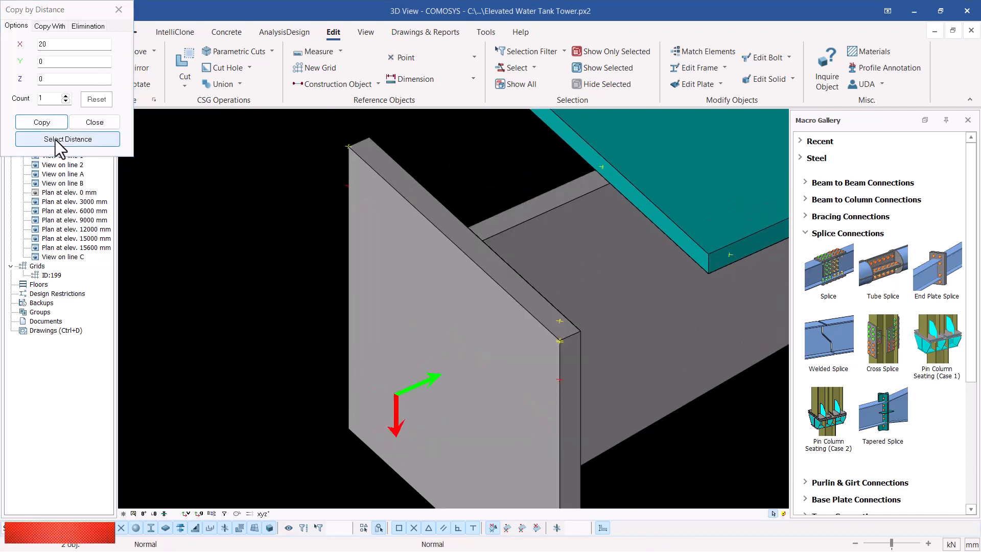
{"action": "left_click", "coordinate": [94, 123]}
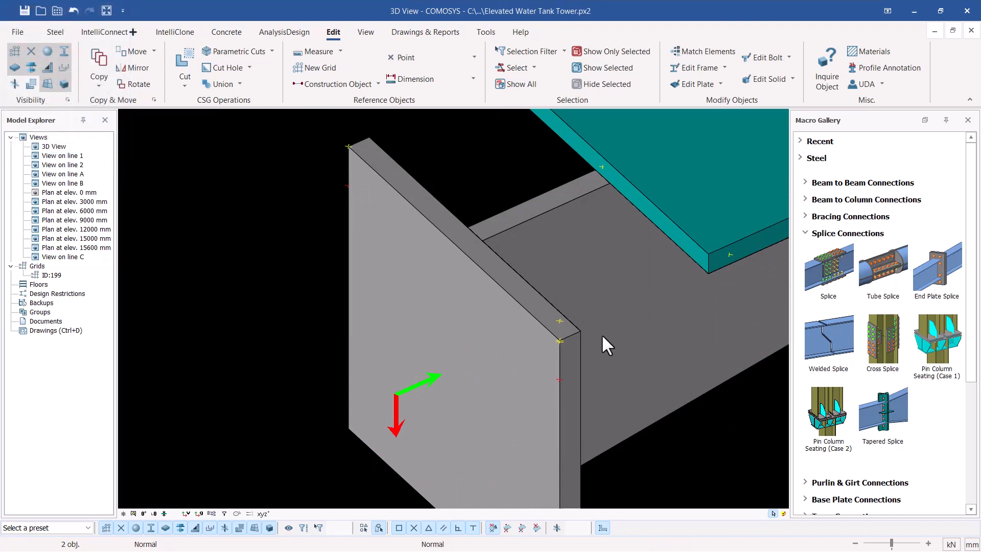
{"action": "left_click", "coordinate": [182, 89]}
{"action": "left_click", "coordinate": [225, 101]}
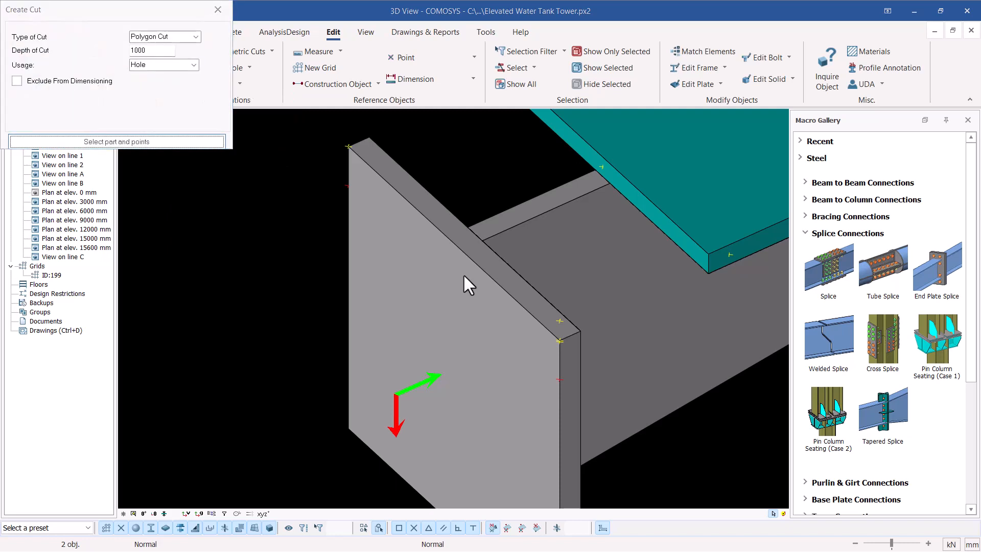
{"action": "left_click", "coordinate": [186, 142]}
{"action": "left_click", "coordinate": [407, 235]}
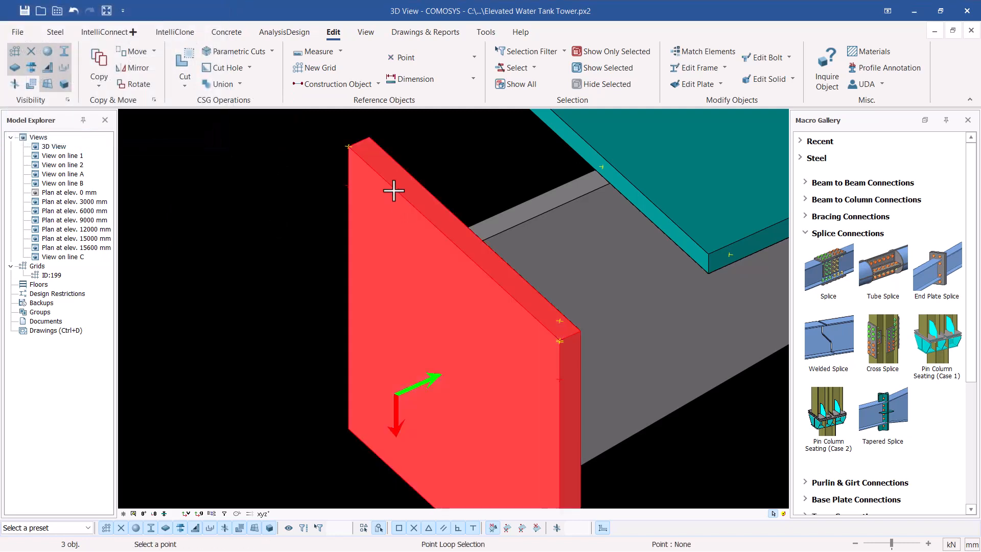
{"action": "scroll", "coordinate": [369, 176], "scroll_direction": "up", "scroll_amount": 3}
{"action": "left_click", "coordinate": [332, 193]}
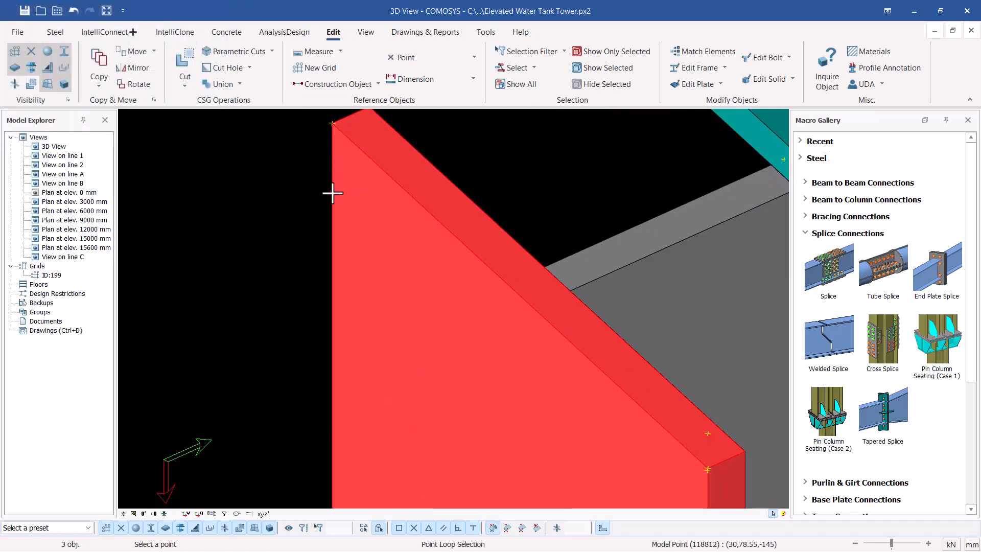
{"action": "scroll", "coordinate": [370, 157], "scroll_direction": "down", "scroll_amount": 2}
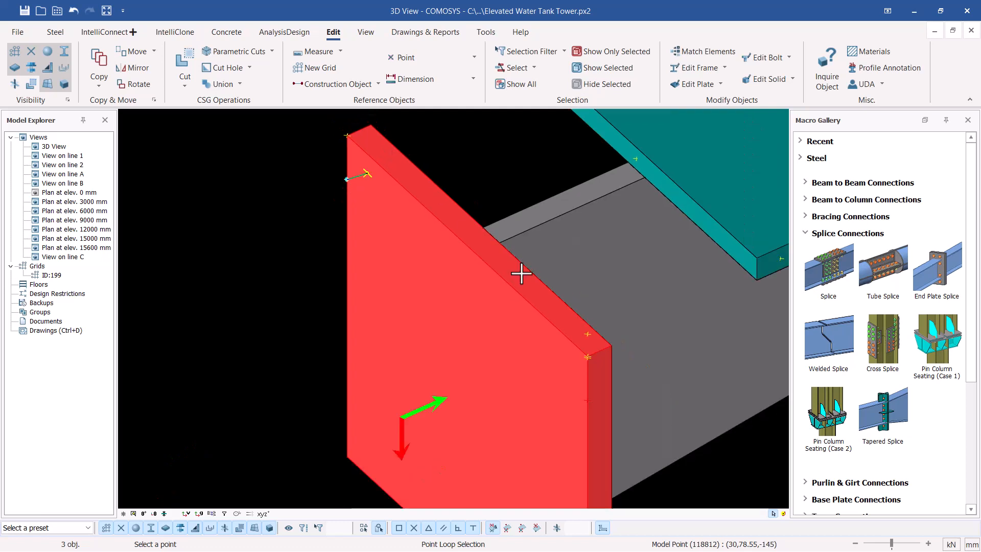
{"action": "left_click", "coordinate": [588, 400]}
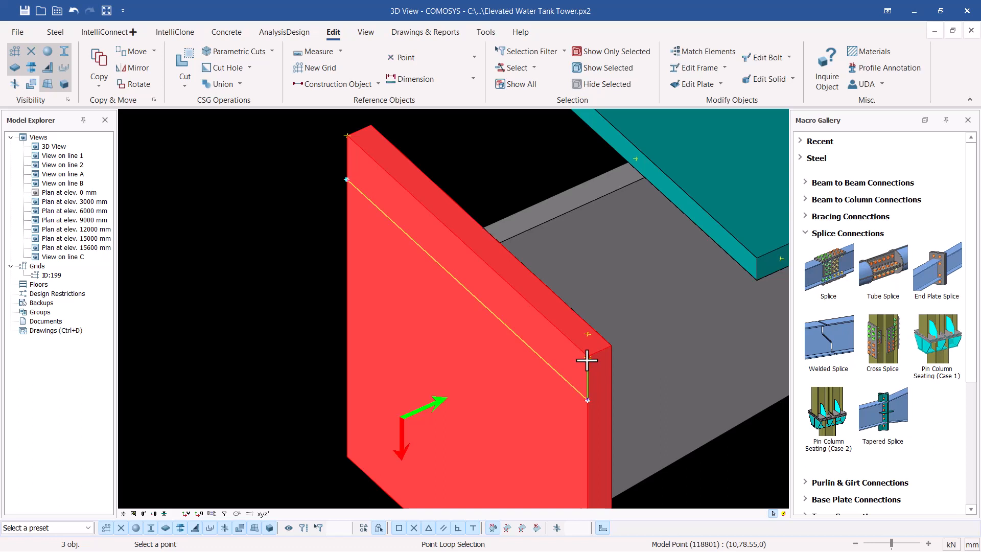
{"action": "left_click", "coordinate": [347, 136]}
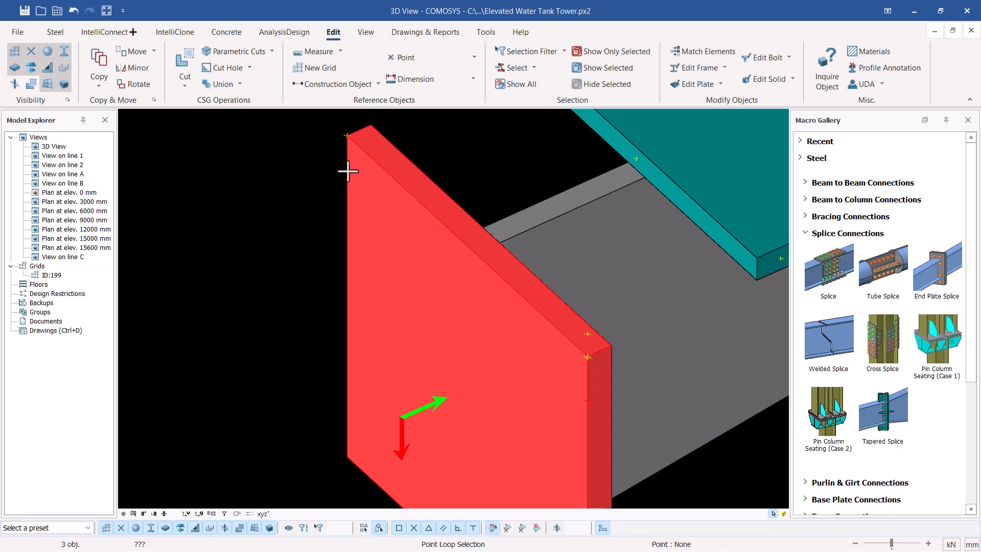
{"action": "left_click", "coordinate": [348, 180]}
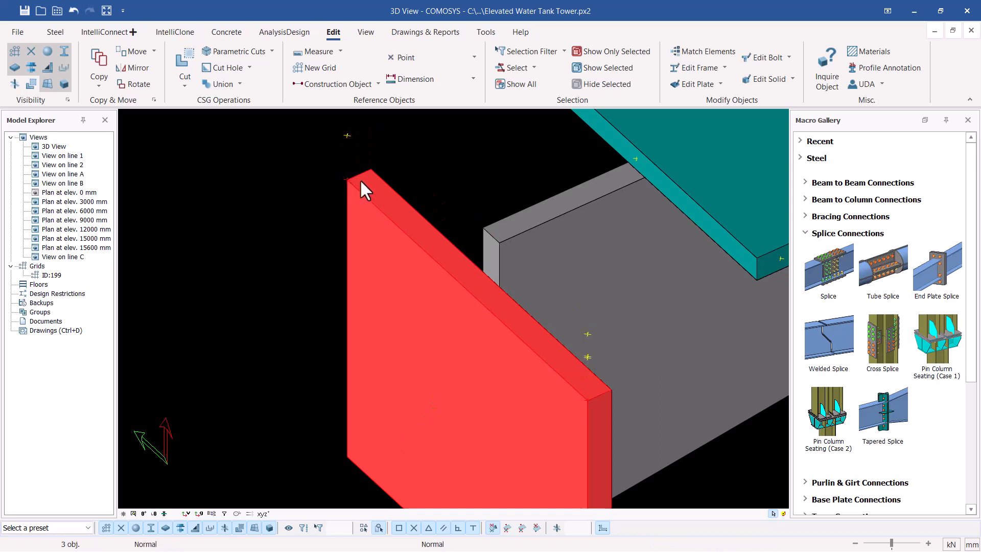
{"action": "right_click", "coordinate": [439, 154]}
{"action": "left_click", "coordinate": [462, 158]}
{"action": "scroll", "coordinate": [467, 161], "scroll_direction": "down", "scroll_amount": 3}
{"action": "middle_click_drag", "start_coordinate": [529, 184], "coordinate": [519, 163]}
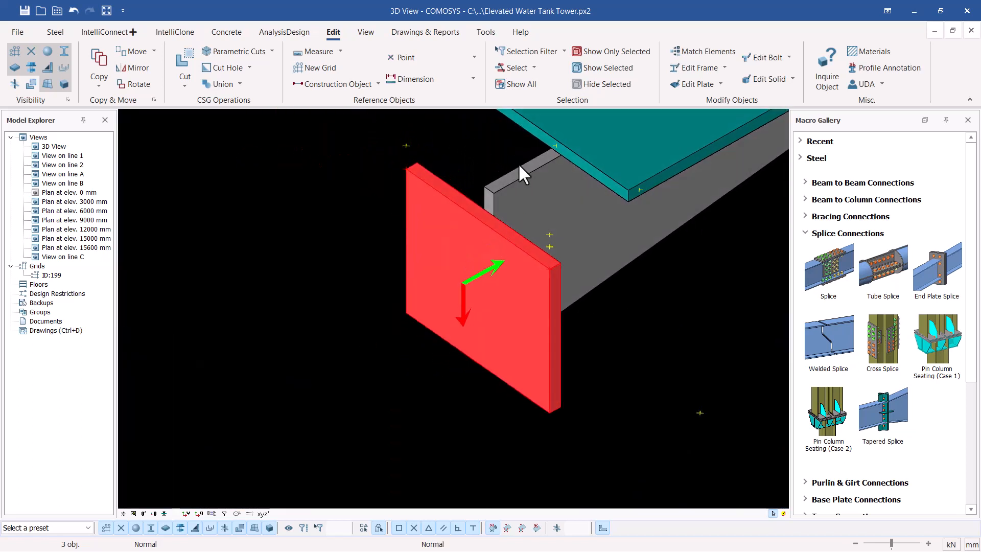
{"action": "scroll", "coordinate": [518, 164], "scroll_direction": "up", "scroll_amount": 3}
{"action": "scroll", "coordinate": [447, 251], "scroll_direction": "up", "scroll_amount": 2}
{"action": "scroll", "coordinate": [401, 278], "scroll_direction": "down", "scroll_amount": 4}
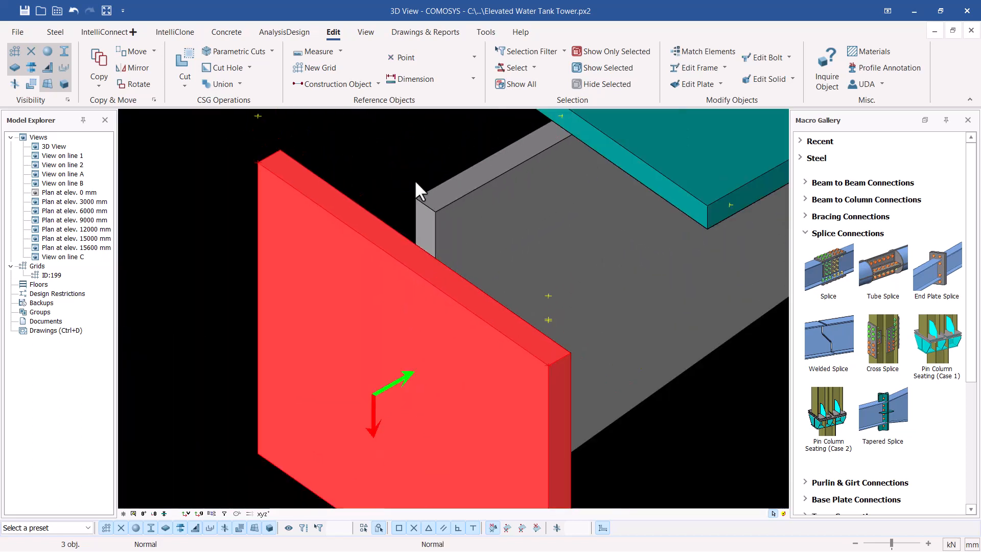
{"action": "scroll", "coordinate": [415, 180], "scroll_direction": "up", "scroll_amount": 4}
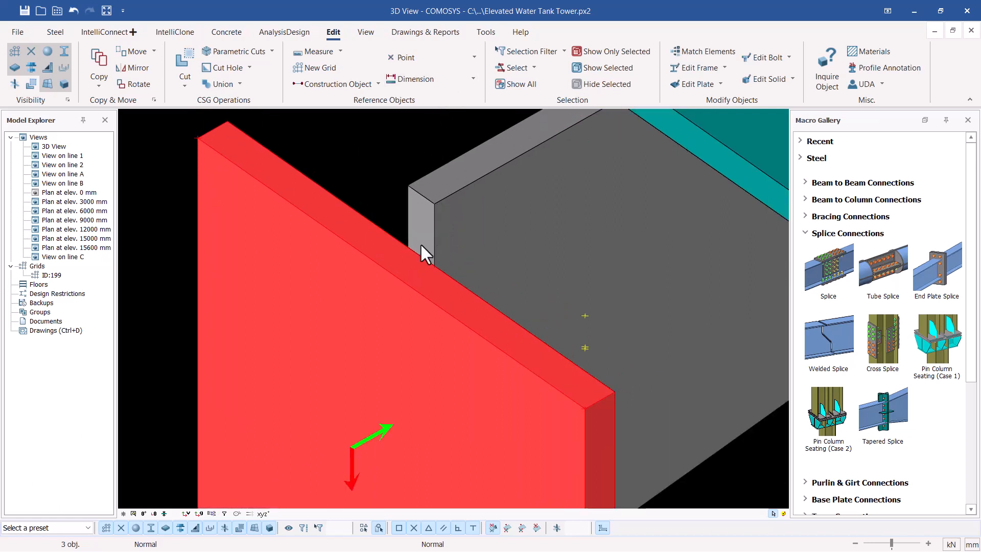
{"action": "left_click", "coordinate": [460, 57]}
{"action": "left_click", "coordinate": [423, 87]}
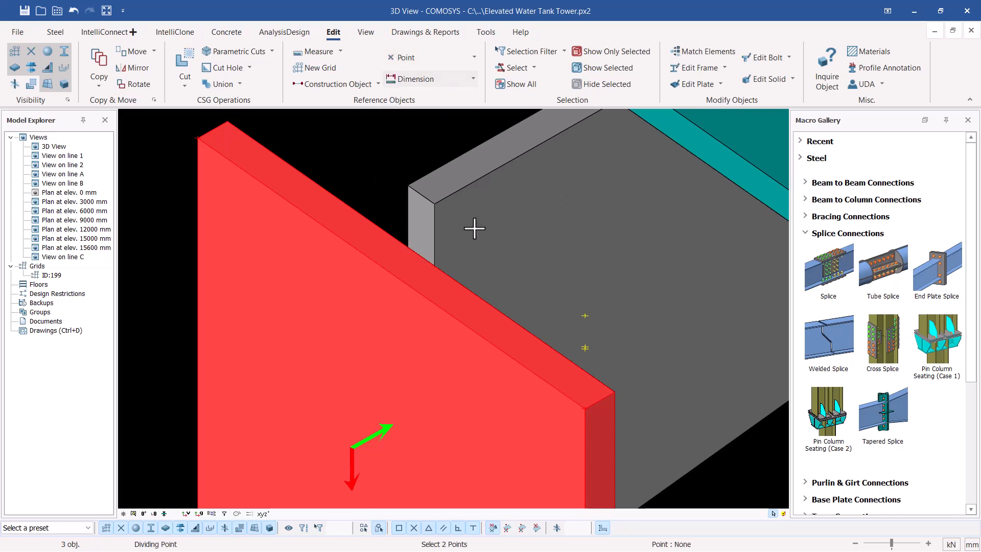
{"action": "left_click", "coordinate": [436, 267]}
{"action": "right_click", "coordinate": [379, 185]}
{"action": "left_click", "coordinate": [398, 190]}
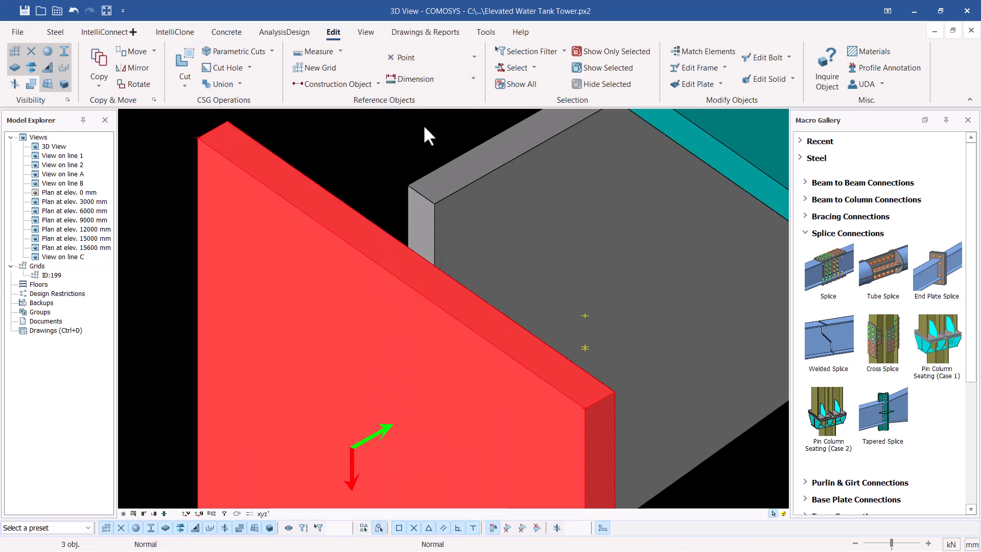
Measure the distance from the web plate's top end corner down to the vertical plate's trimmed top edge.
{"action": "left_click", "coordinate": [340, 51]}
{"action": "left_click", "coordinate": [339, 72]}
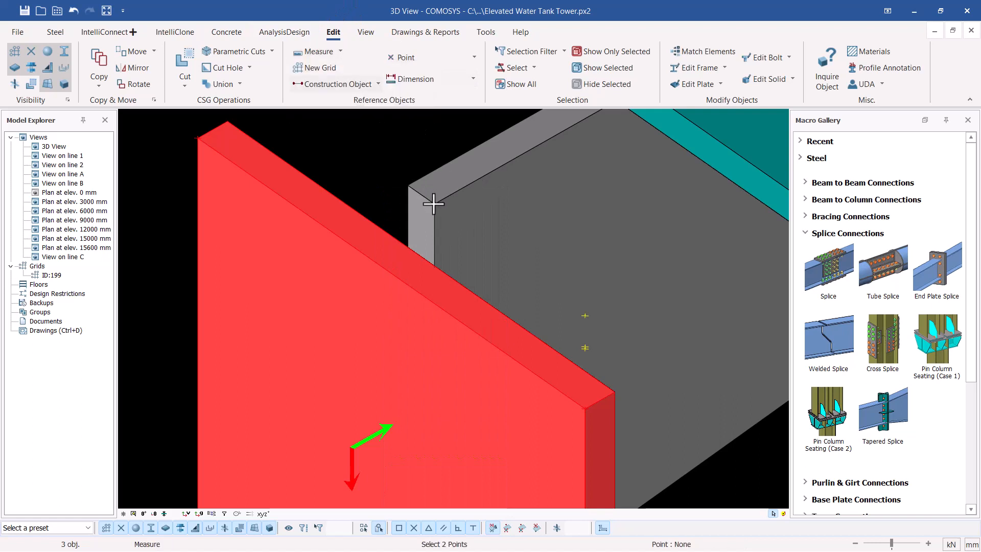
{"action": "left_click", "coordinate": [434, 204]}
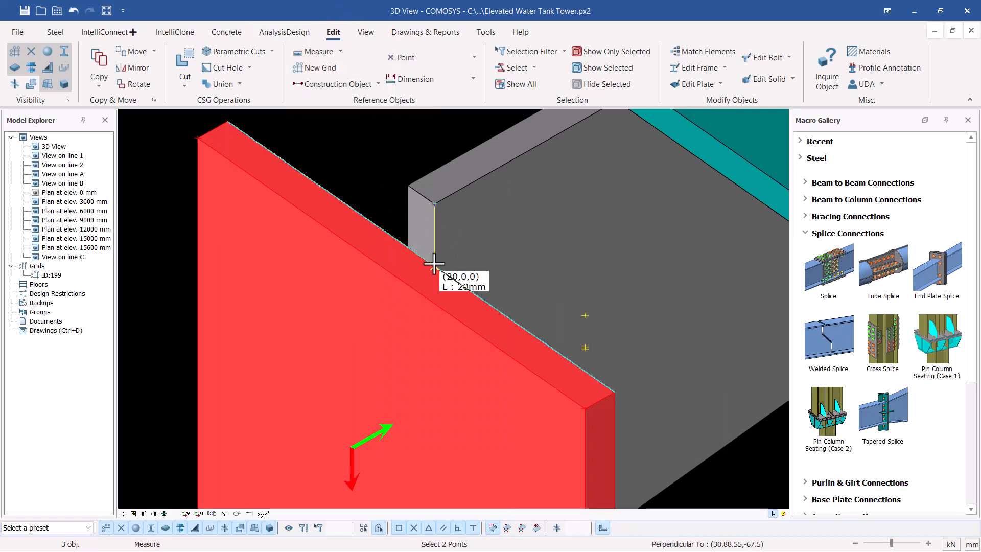
{"action": "key", "text": "Escape"}
Place a reference point where the web plate's top edge meets the end of the top flange plate.
{"action": "scroll", "coordinate": [412, 263], "scroll_direction": "down", "scroll_amount": 1}
{"action": "scroll", "coordinate": [575, 133], "scroll_direction": "up", "scroll_amount": 1}
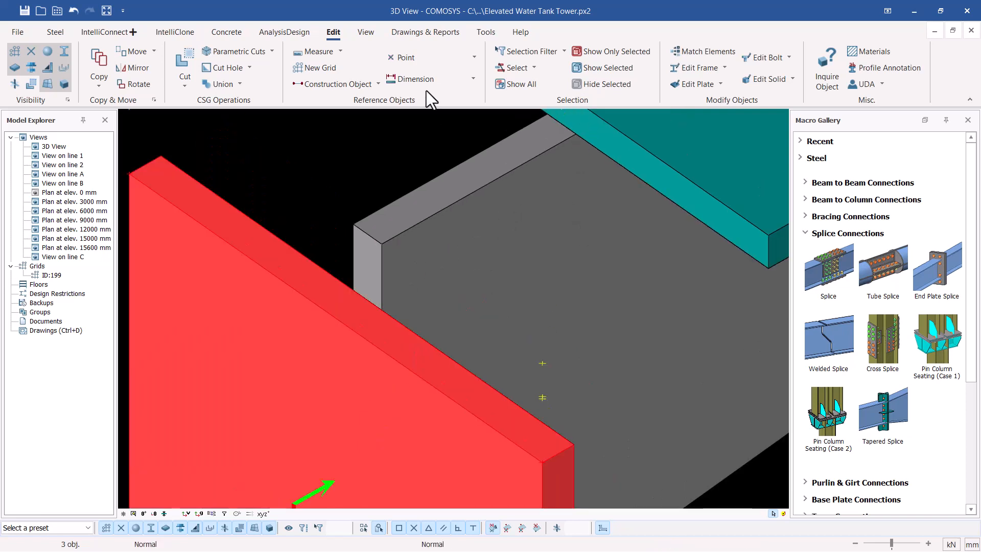
{"action": "left_click", "coordinate": [435, 58]}
{"action": "left_click", "coordinate": [413, 75]}
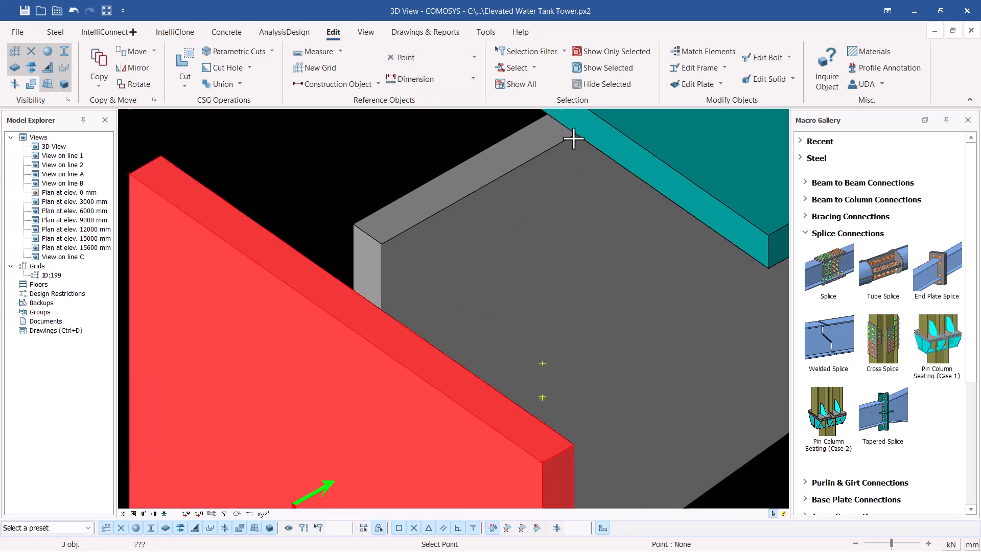
{"action": "right_click", "coordinate": [363, 145]}
{"action": "left_click", "coordinate": [392, 153]}
Copy the new web plate point once by distance, with X 20, Y 0 and Z 0 mm.
{"action": "left_click", "coordinate": [575, 133]}
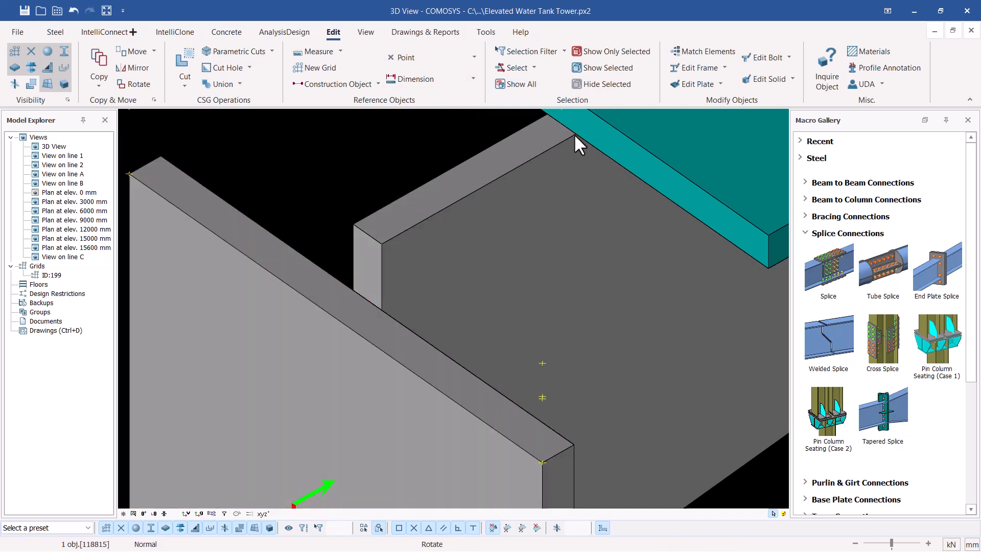
{"action": "right_click", "coordinate": [575, 133]}
{"action": "mouse_move", "coordinate": [622, 311]}
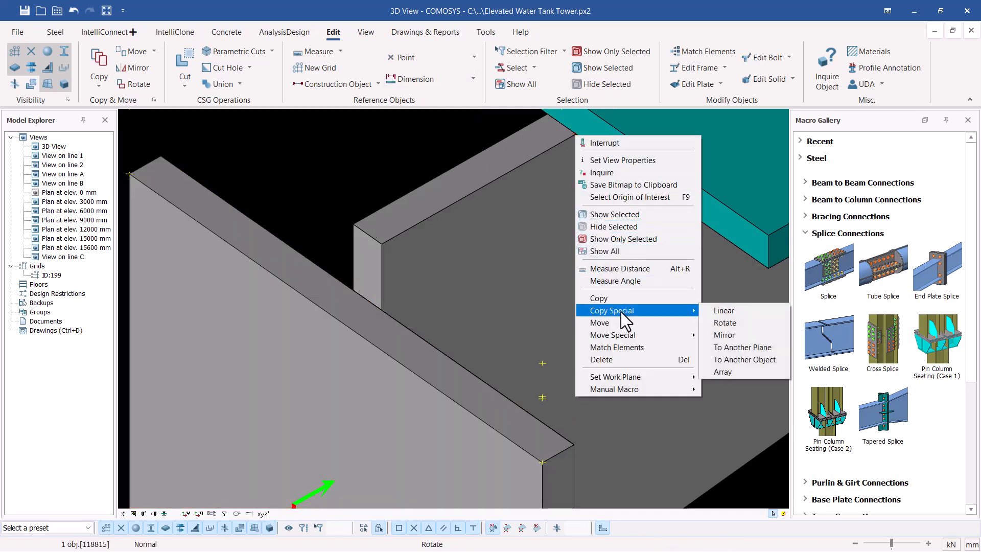
{"action": "left_click", "coordinate": [707, 311]}
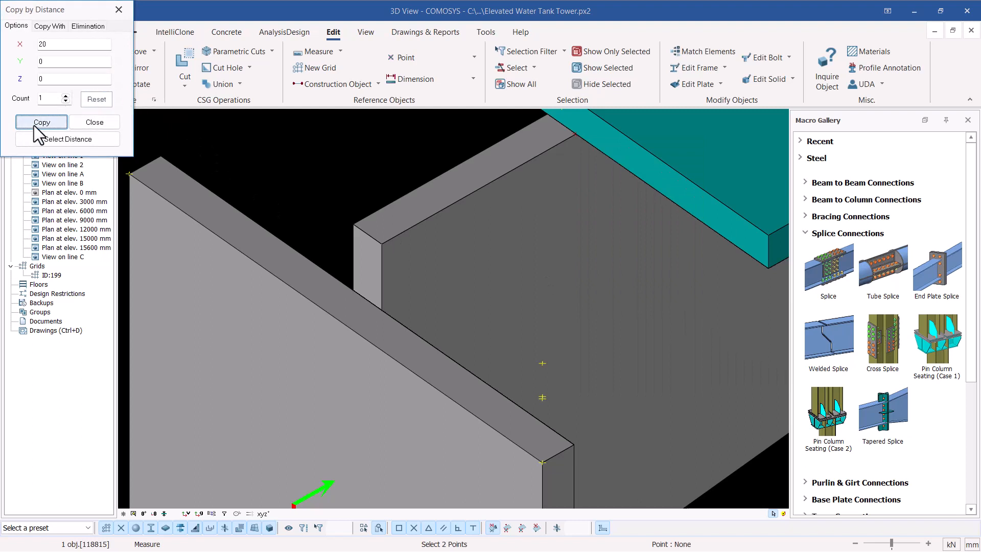
{"action": "left_click", "coordinate": [34, 124]}
{"action": "left_click", "coordinate": [94, 123]}
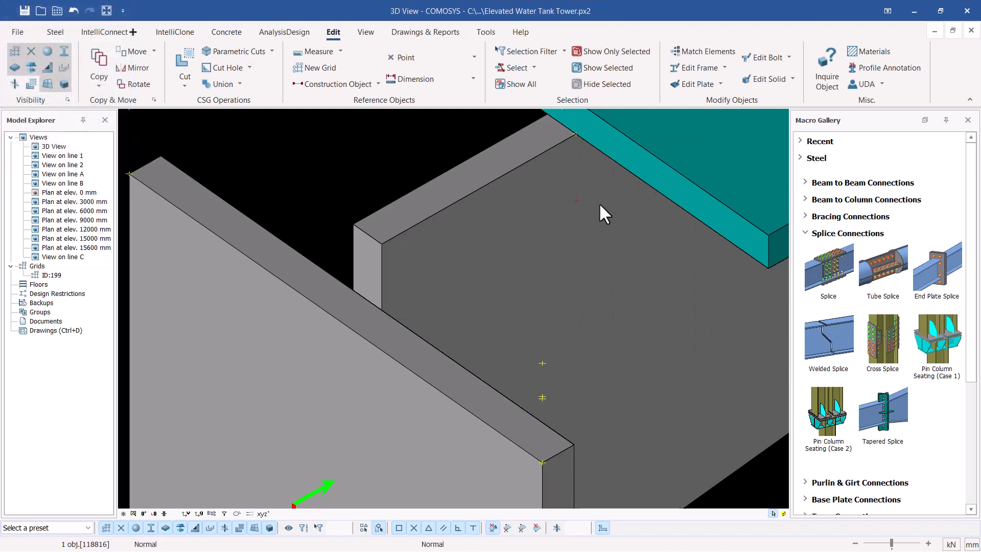
Notch the web plate's top end with a polygon cut through the reference point, the end corner, the vertical plate's top edge and the copied point.
{"action": "left_click", "coordinate": [185, 86]}
{"action": "left_click", "coordinate": [228, 102]}
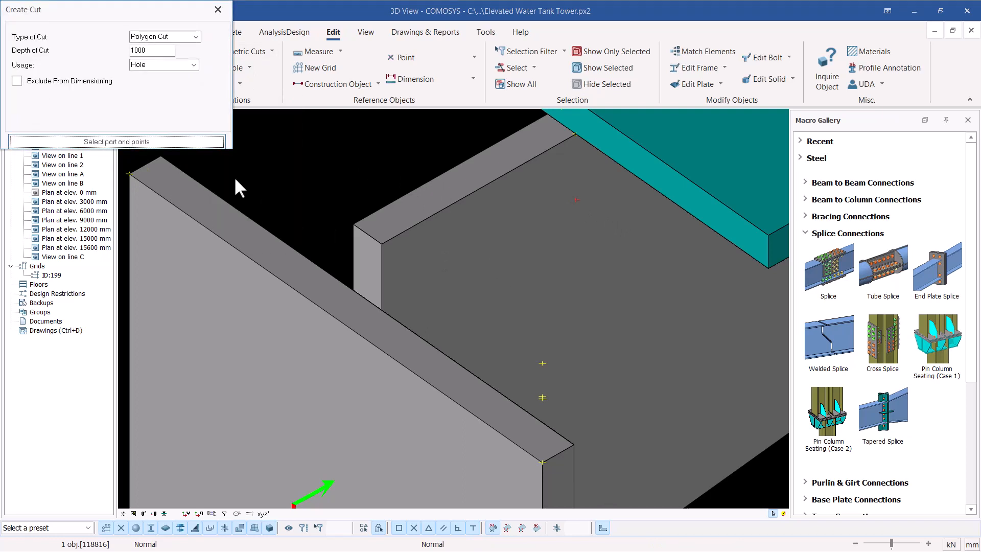
{"action": "left_click", "coordinate": [123, 140]}
{"action": "left_click", "coordinate": [584, 294]}
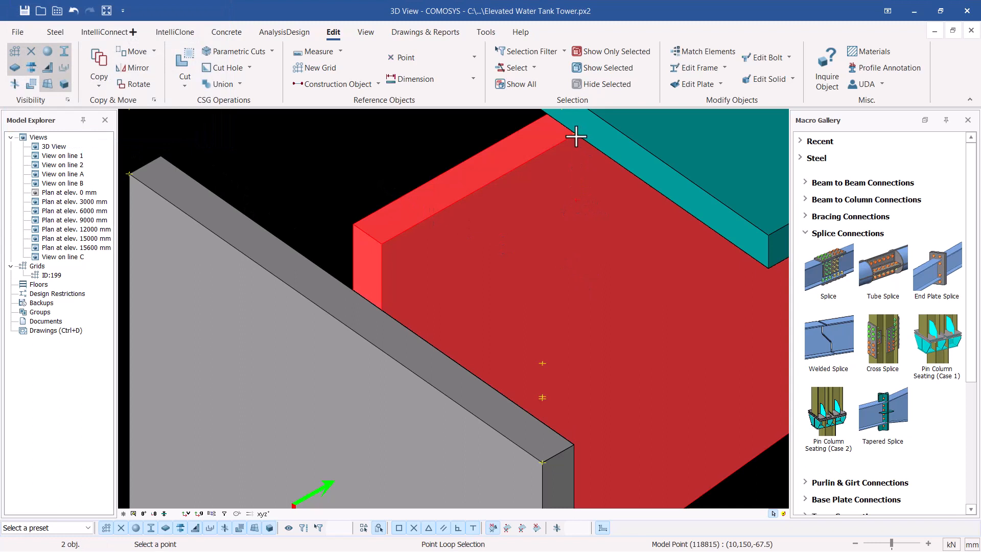
{"action": "left_click", "coordinate": [576, 136]}
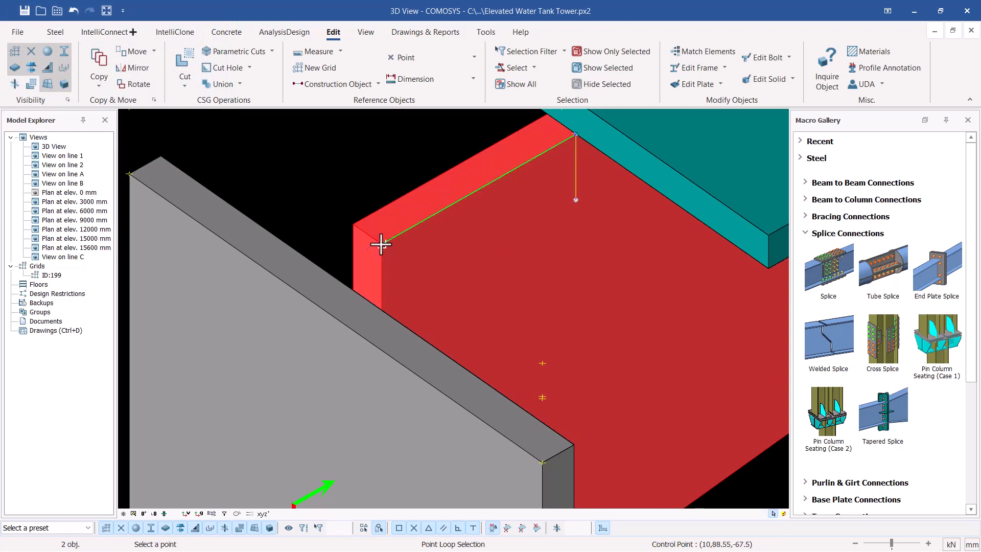
{"action": "left_click", "coordinate": [382, 309]}
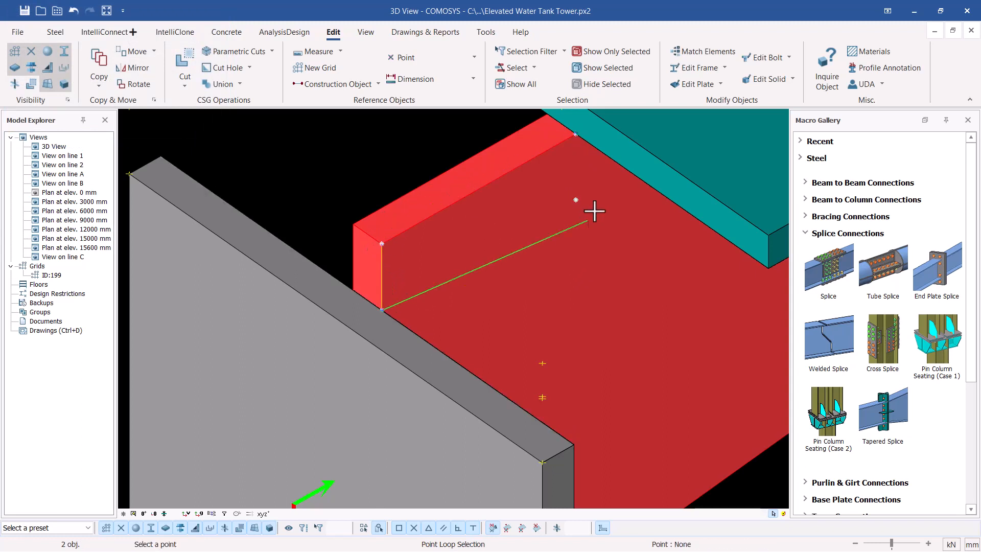
{"action": "left_click", "coordinate": [576, 201]}
{"action": "right_click", "coordinate": [569, 197]}
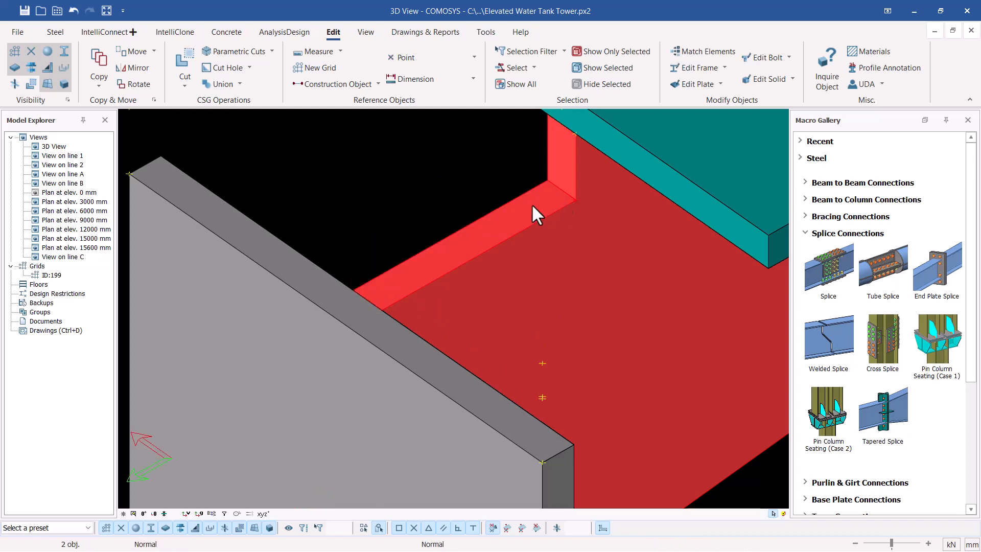
{"action": "scroll", "coordinate": [431, 176], "scroll_direction": "down", "scroll_amount": 2}
{"action": "left_click", "coordinate": [431, 177]}
{"action": "scroll", "coordinate": [530, 201], "scroll_direction": "down", "scroll_amount": 5}
{"action": "mouse_move", "coordinate": [512, 215]}
{"action": "middle_mouse_down"}
{"action": "mouse_move", "coordinate": [424, 200]}
{"action": "mouse_move", "coordinate": [509, 213]}
{"action": "middle_mouse_up"}
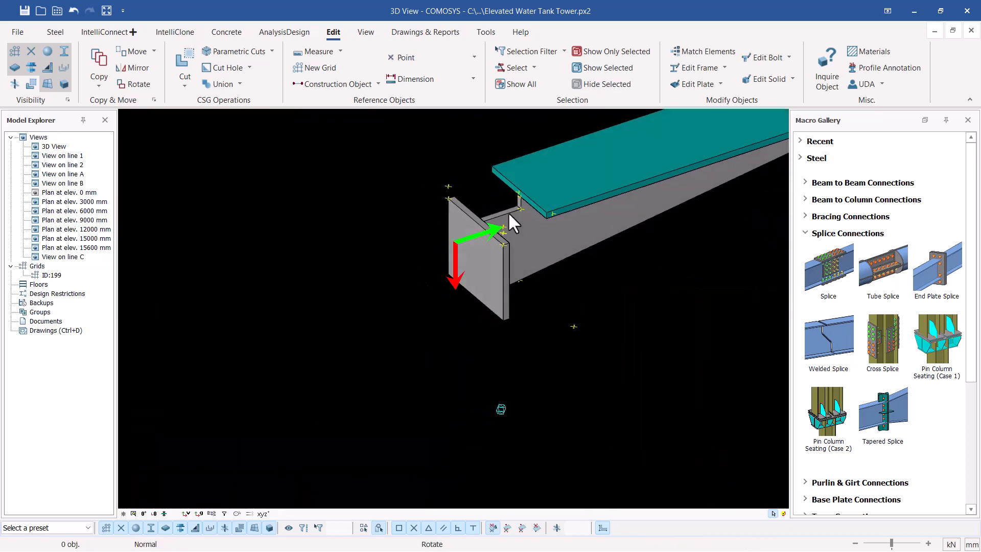
{"action": "left_click_drag", "start_coordinate": [593, 143], "coordinate": [386, 337]}
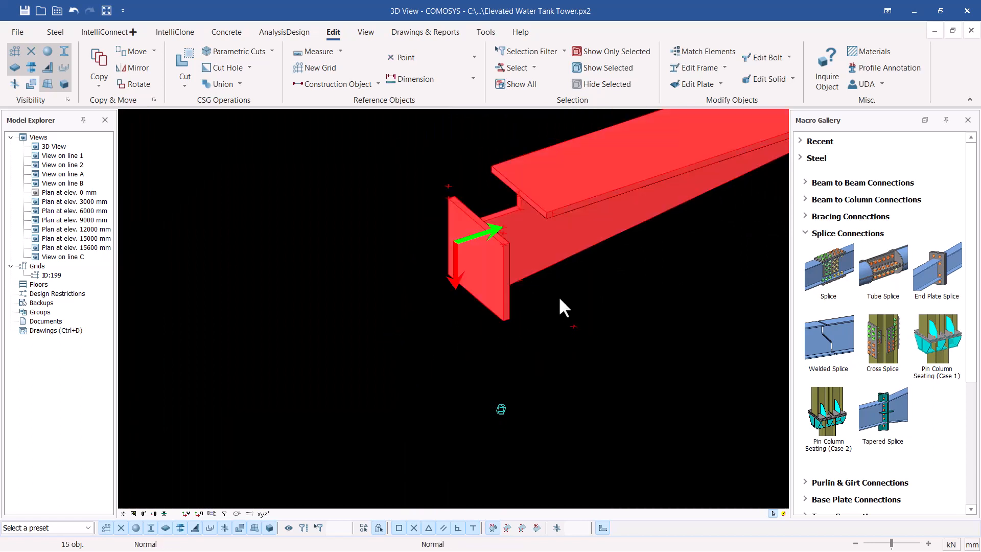
{"action": "right_click", "coordinate": [310, 202]}
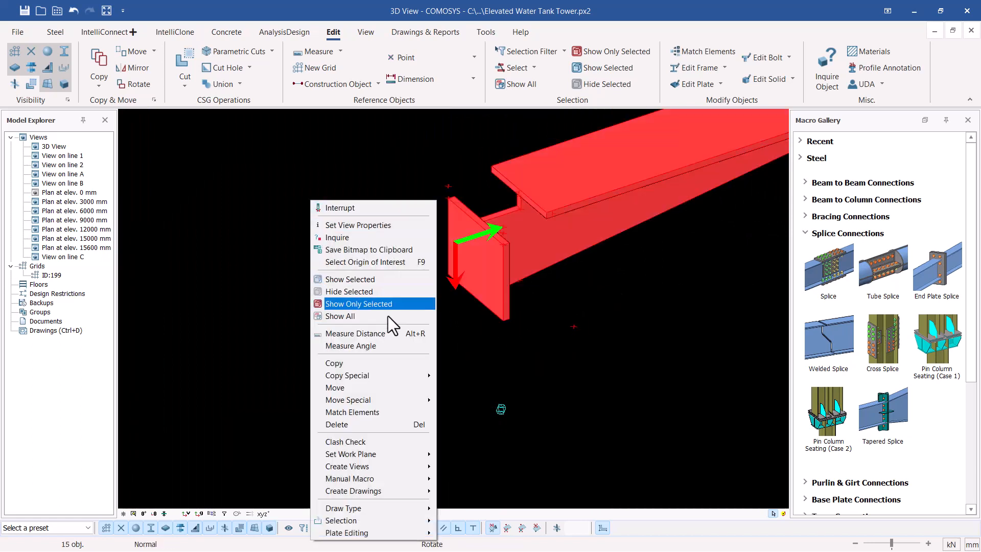
{"action": "left_click", "coordinate": [340, 387]}
{"action": "scroll", "coordinate": [527, 220], "scroll_direction": "up", "scroll_amount": 6}
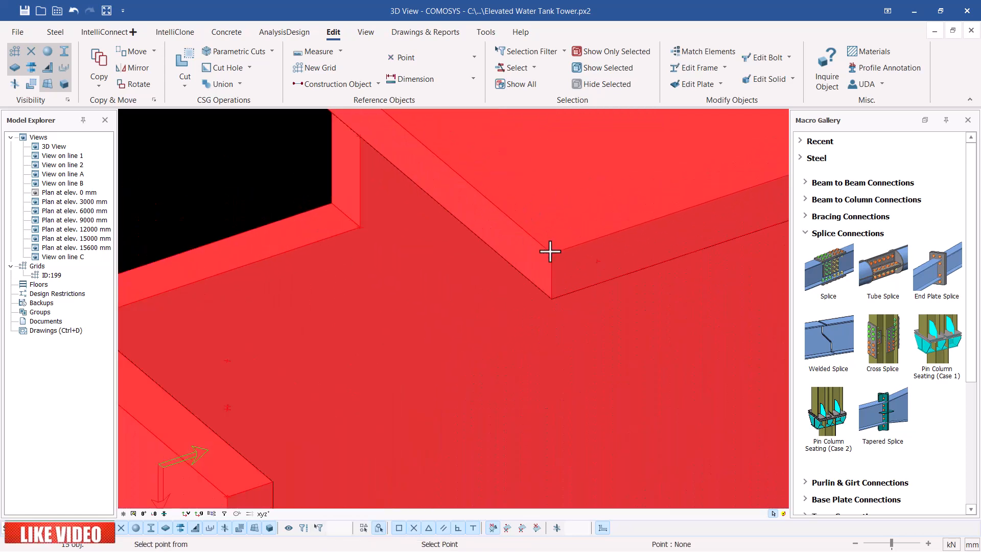
{"action": "left_click", "coordinate": [552, 253]}
{"action": "scroll", "coordinate": [573, 230], "scroll_direction": "down", "scroll_amount": 6}
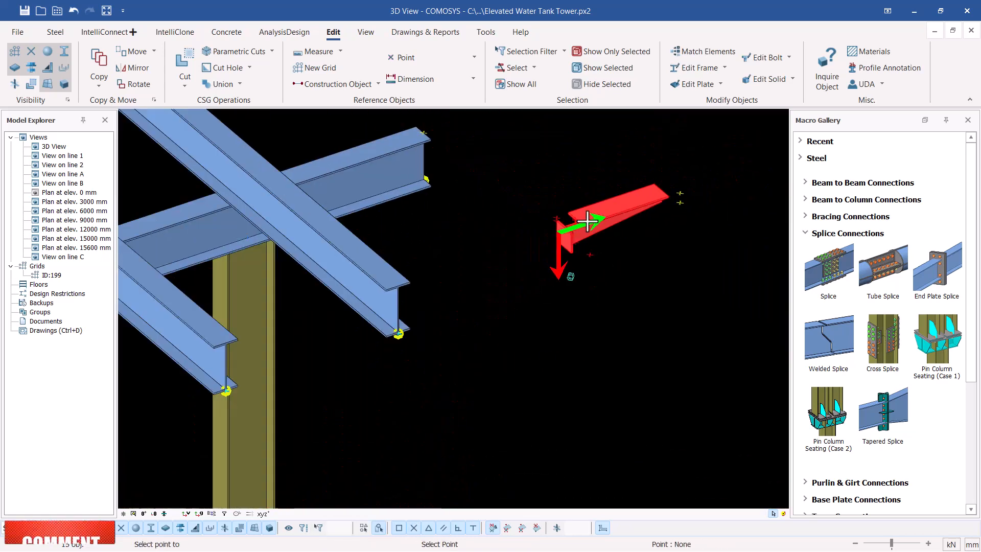
{"action": "scroll", "coordinate": [460, 256], "scroll_direction": "down", "scroll_amount": 4}
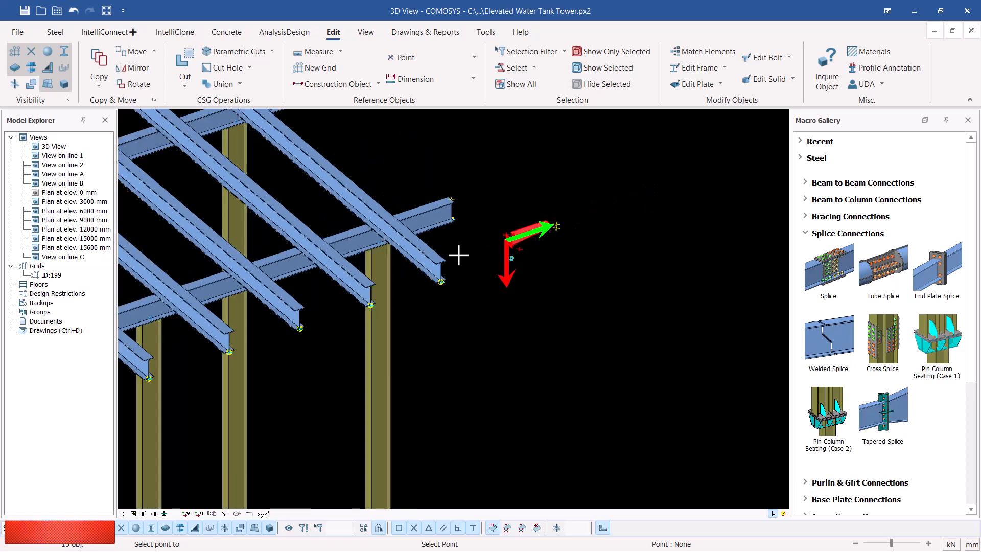
{"action": "scroll", "coordinate": [460, 250], "scroll_direction": "down", "scroll_amount": 2}
{"action": "scroll", "coordinate": [487, 242], "scroll_direction": "up", "scroll_amount": 2}
{"action": "key", "text": "Escape"}
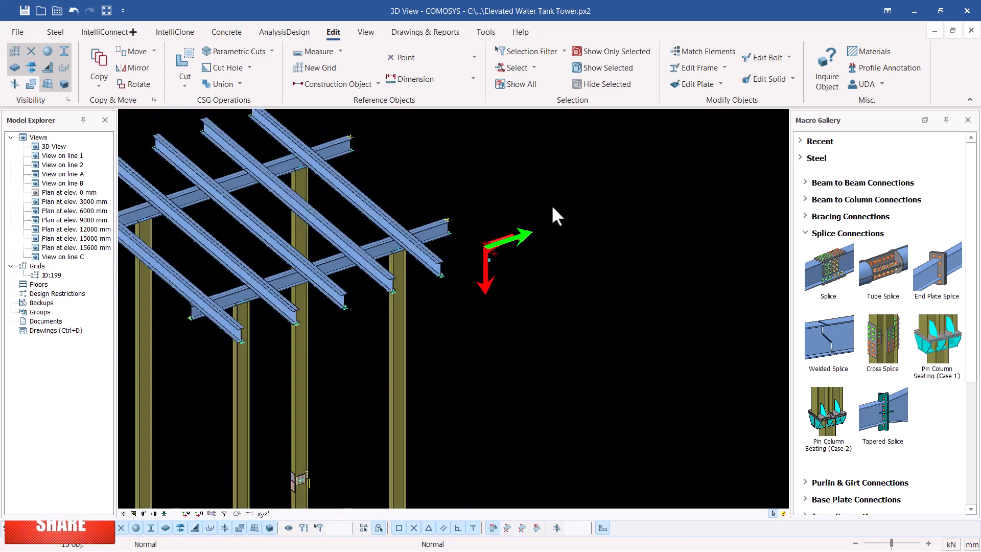
{"action": "key", "text": "Escape"}
{"action": "scroll", "coordinate": [477, 252], "scroll_direction": "up", "scroll_amount": 4}
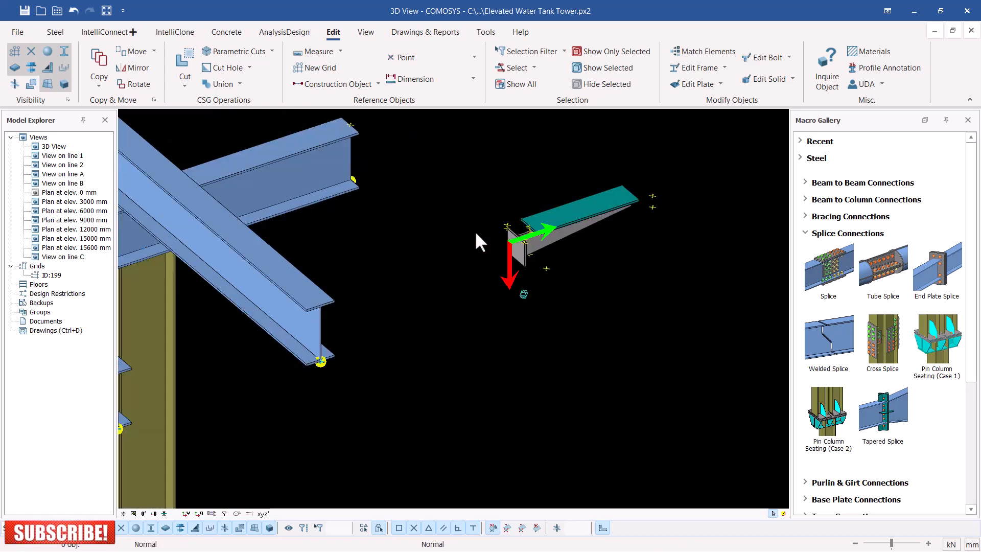
Show all hidden objects again and inspect how the notched plate bracket fits against the outer beam's end.
{"action": "right_click", "coordinate": [491, 158]}
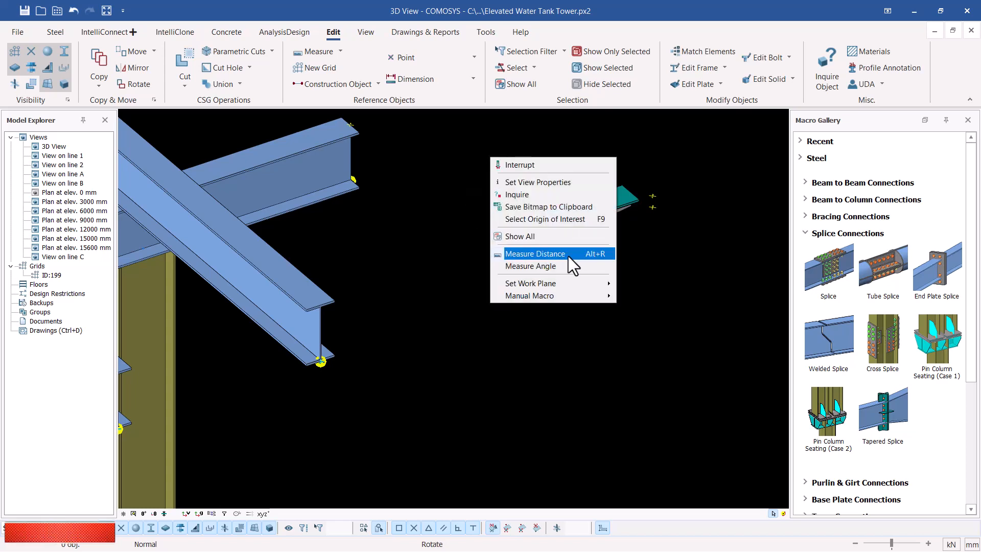
{"action": "left_click", "coordinate": [540, 238]}
{"action": "scroll", "coordinate": [541, 232], "scroll_direction": "up", "scroll_amount": 3}
{"action": "scroll", "coordinate": [503, 234], "scroll_direction": "down", "scroll_amount": 2}
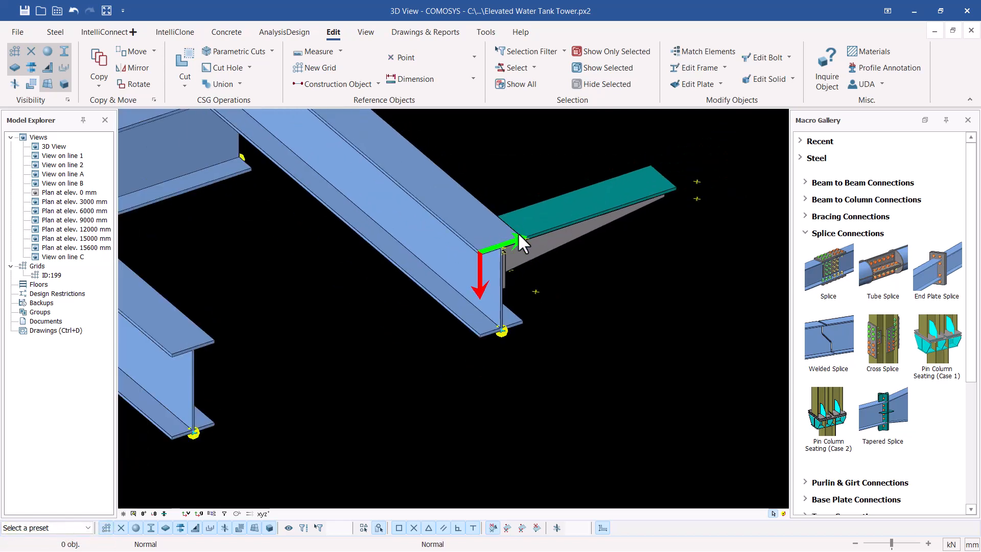
{"action": "scroll", "coordinate": [514, 239], "scroll_direction": "up", "scroll_amount": 3}
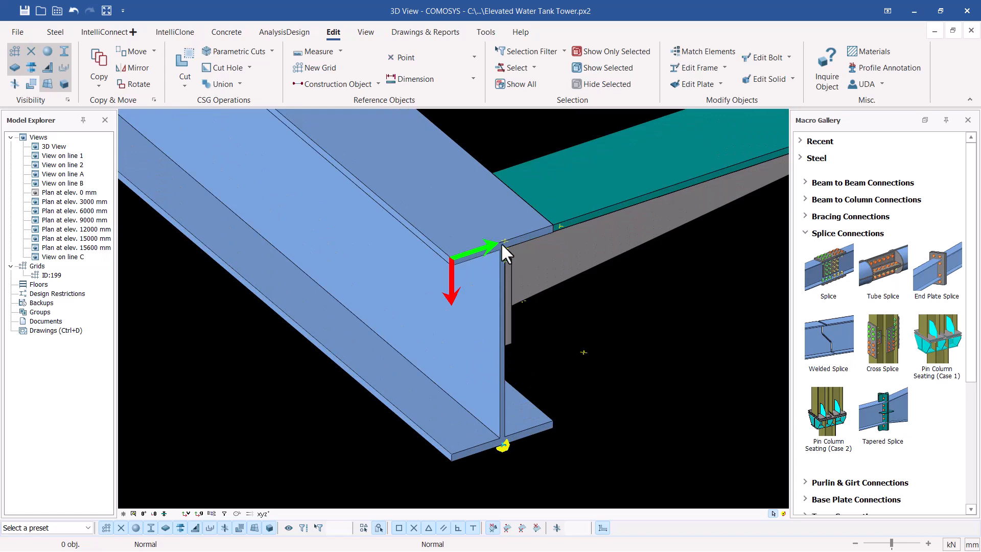
{"action": "middle_click_drag", "start_coordinate": [503, 238], "coordinate": [471, 211]}
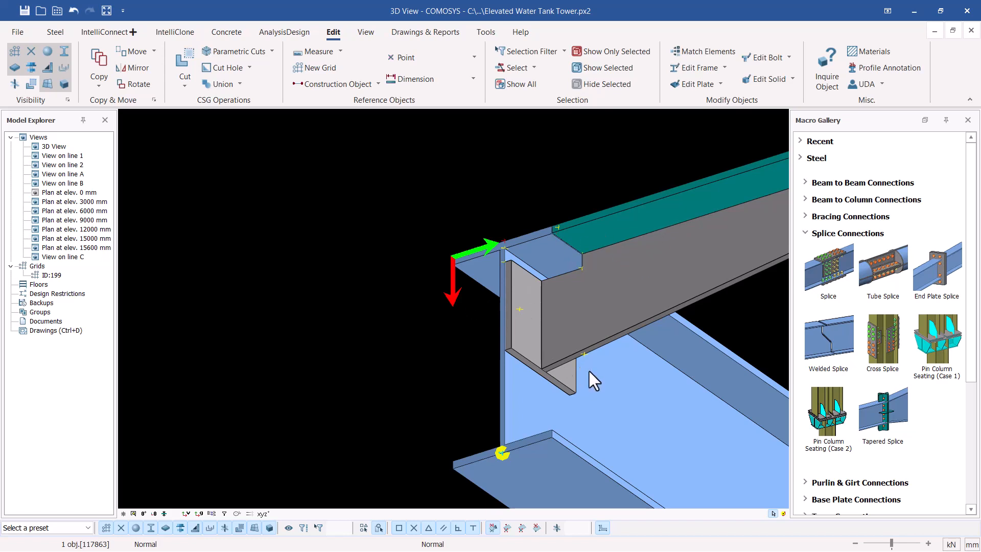
{"action": "scroll", "coordinate": [445, 139], "scroll_direction": "down", "scroll_amount": 5}
{"action": "scroll", "coordinate": [605, 307], "scroll_direction": "down", "scroll_amount": 4}
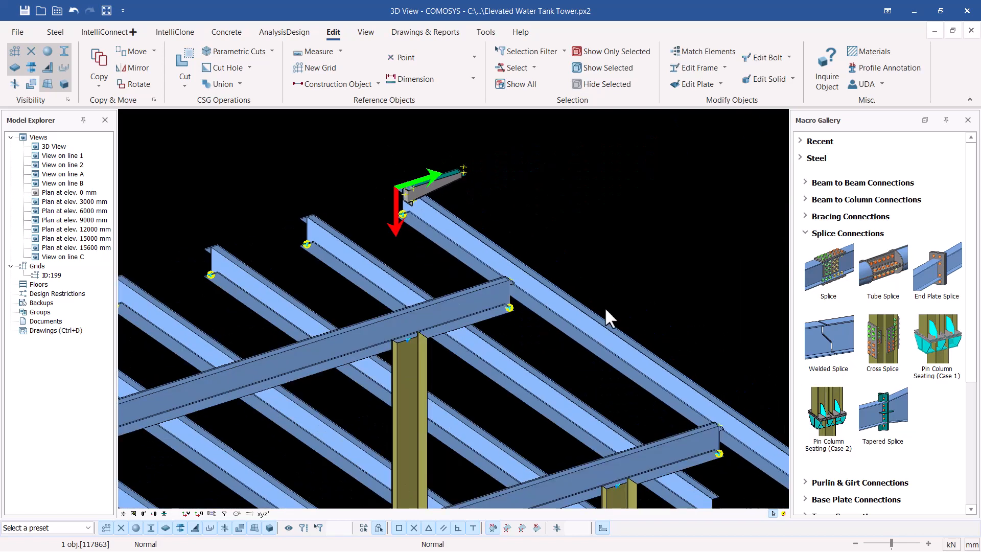
{"action": "scroll", "coordinate": [416, 165], "scroll_direction": "up", "scroll_amount": 6}
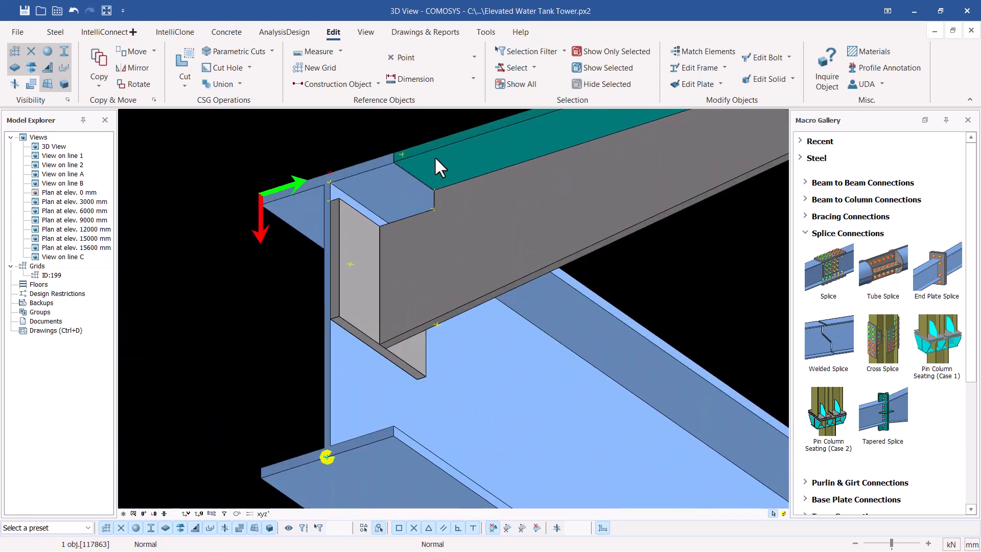
{"action": "scroll", "coordinate": [578, 199], "scroll_direction": "down", "scroll_amount": 3}
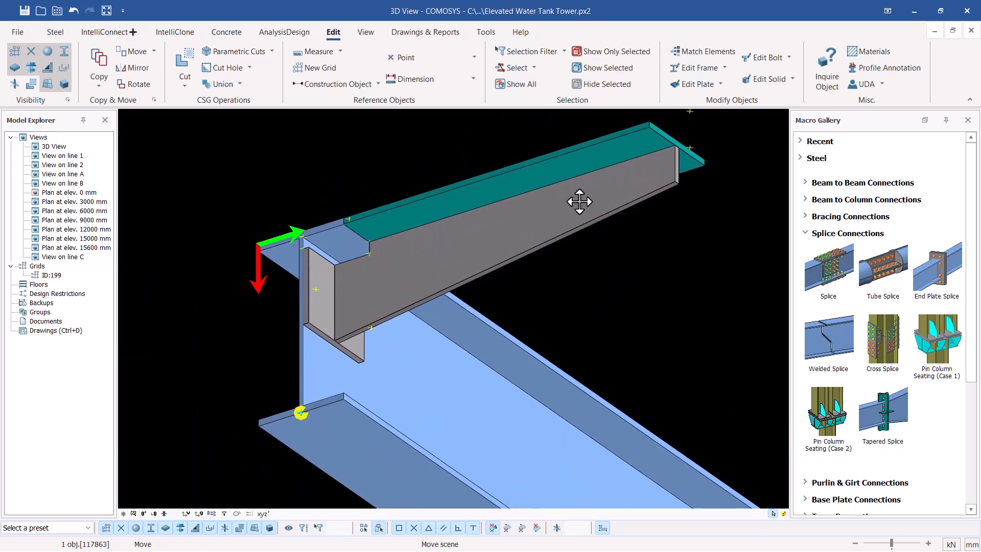